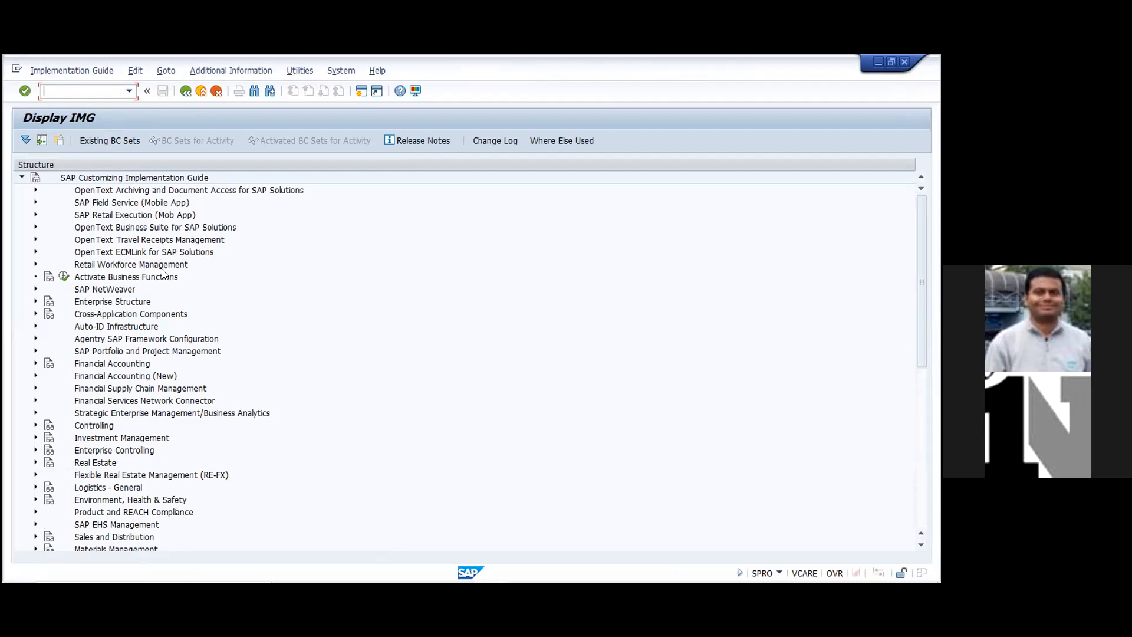
Expand Payroll and the Payroll: India node in the SAP Customizing Implementation Guide.
{"action": "scroll", "coordinate": [219, 307], "scroll_direction": "down", "scroll_amount": 4}
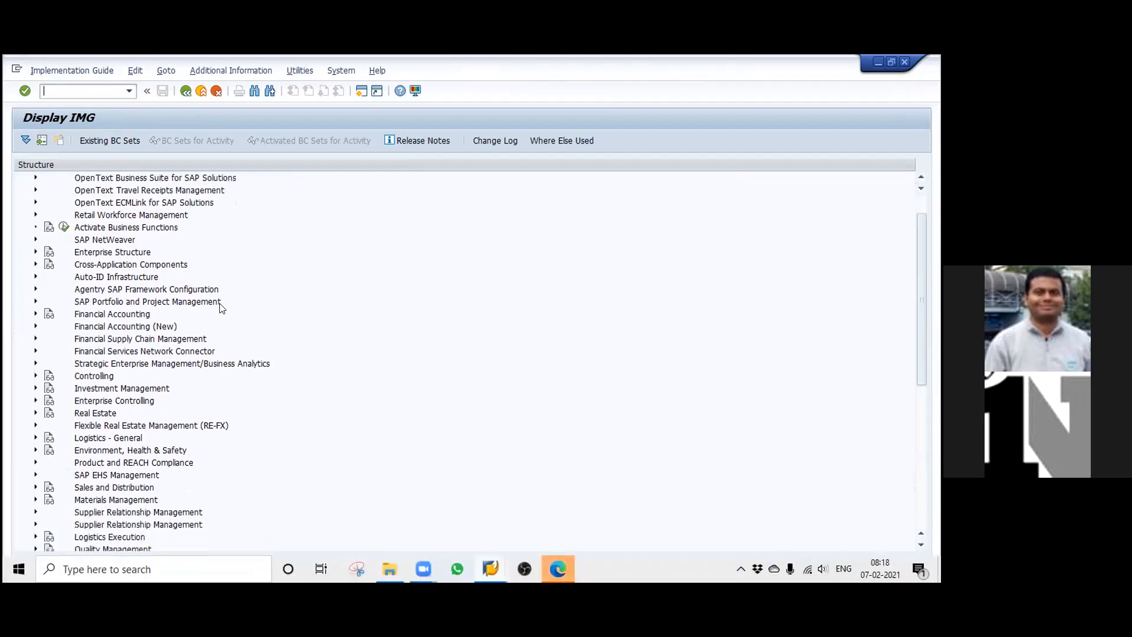
{"action": "scroll", "coordinate": [189, 360], "scroll_direction": "down", "scroll_amount": 6}
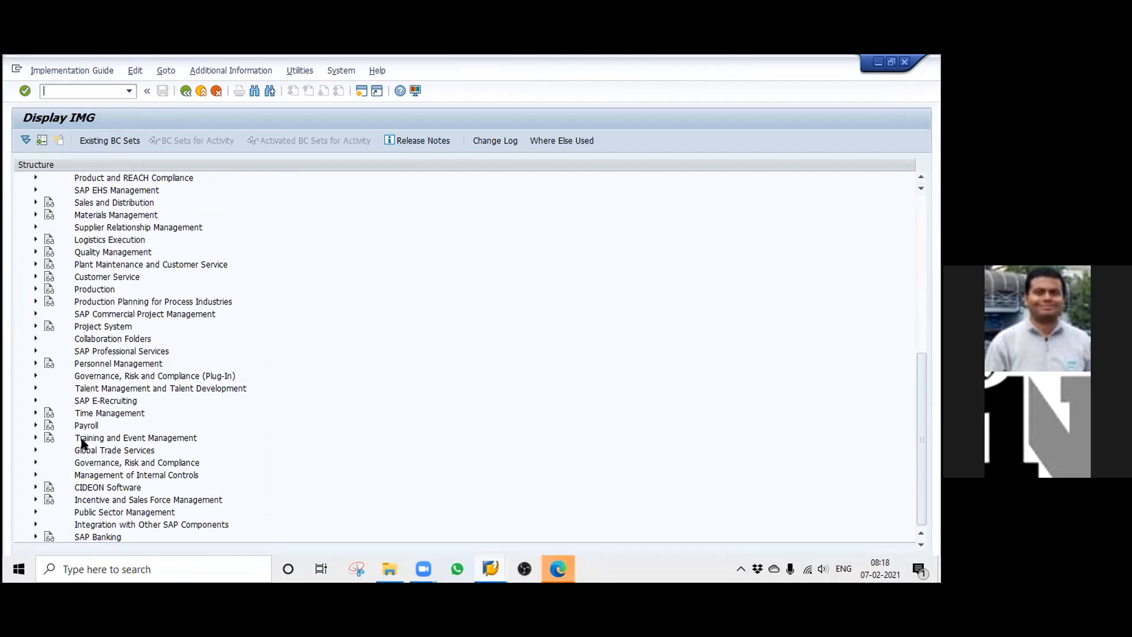
{"action": "left_click", "coordinate": [555, 569]}
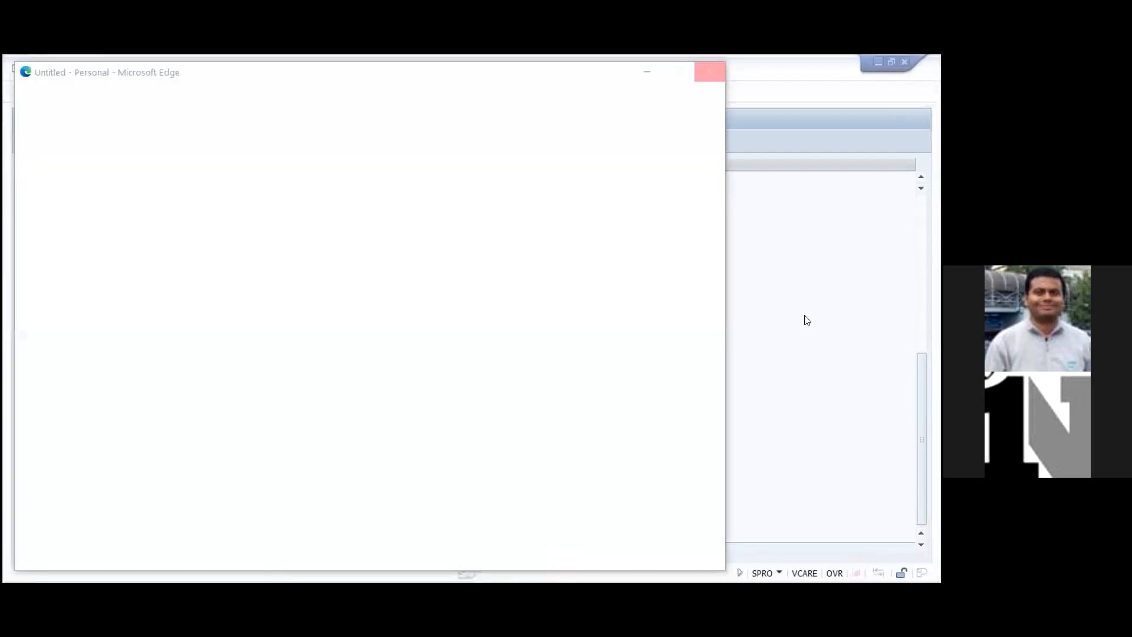
{"action": "left_click", "coordinate": [794, 280]}
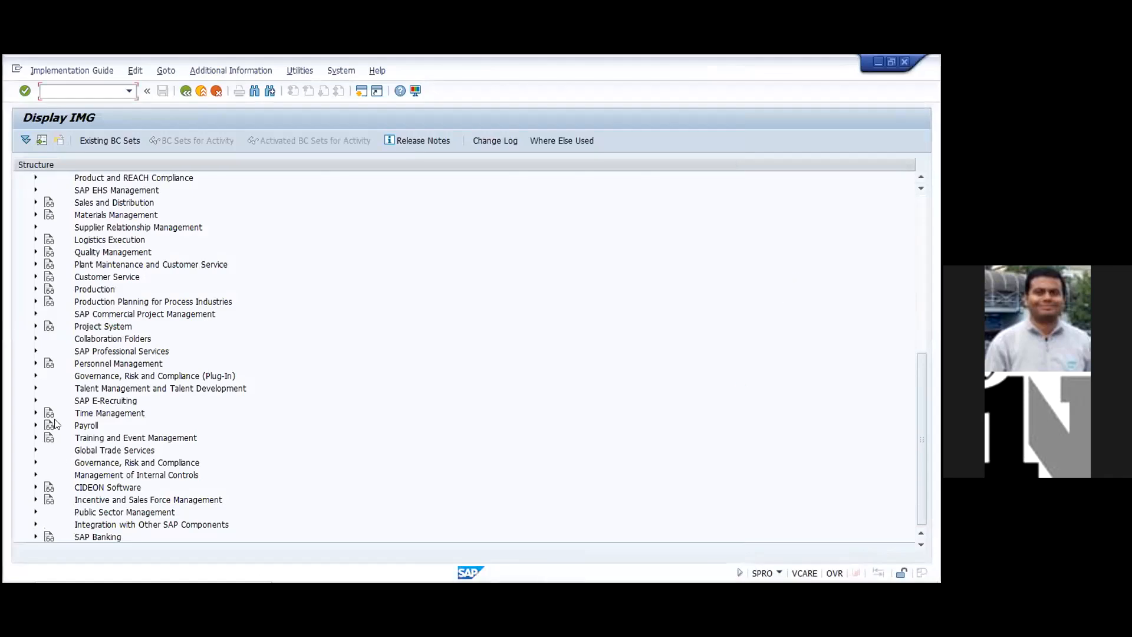
{"action": "left_click", "coordinate": [35, 426]}
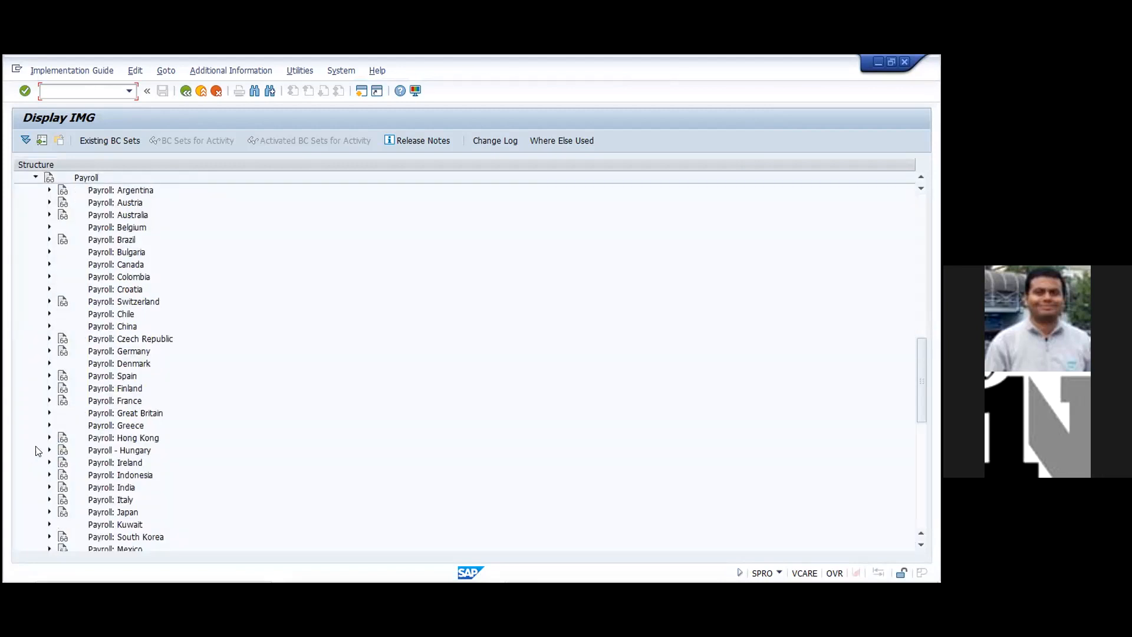
{"action": "scroll", "coordinate": [137, 481], "scroll_direction": "down", "scroll_amount": 3}
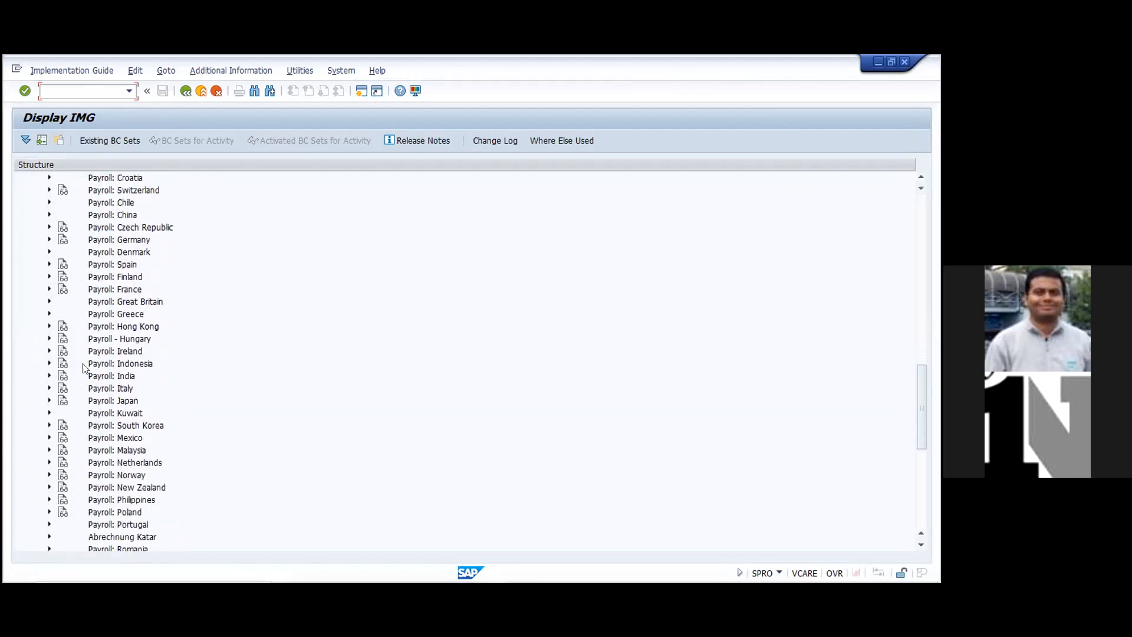
{"action": "left_click", "coordinate": [50, 376]}
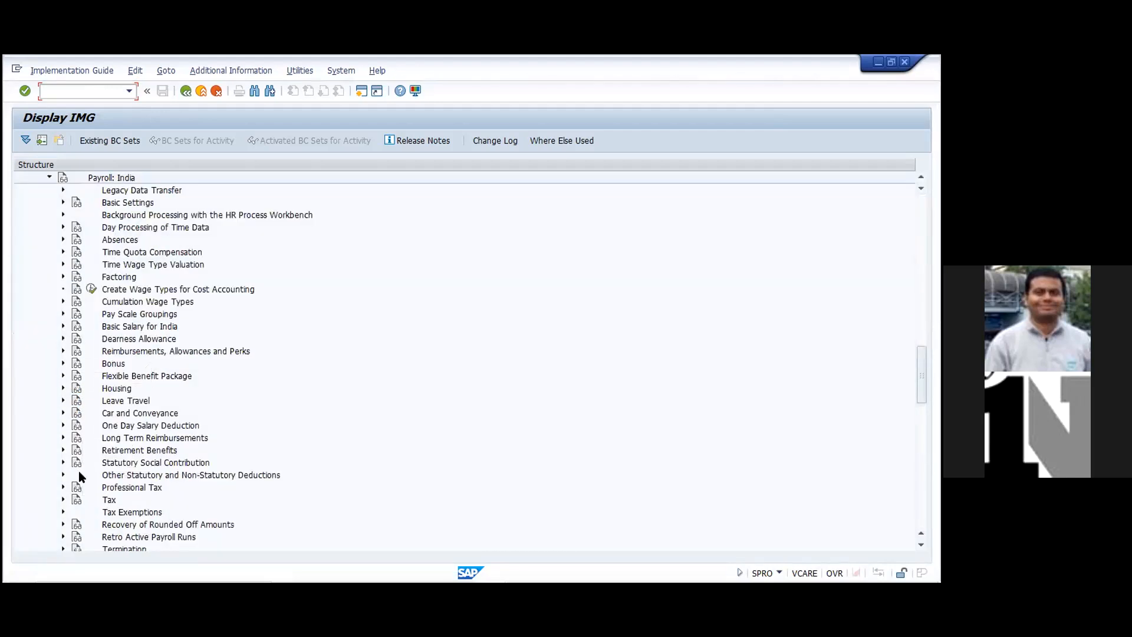
Expand the Employe Self-Services (ESS) node under Payroll: India.
{"action": "scroll", "coordinate": [130, 495], "scroll_direction": "down", "scroll_amount": 8}
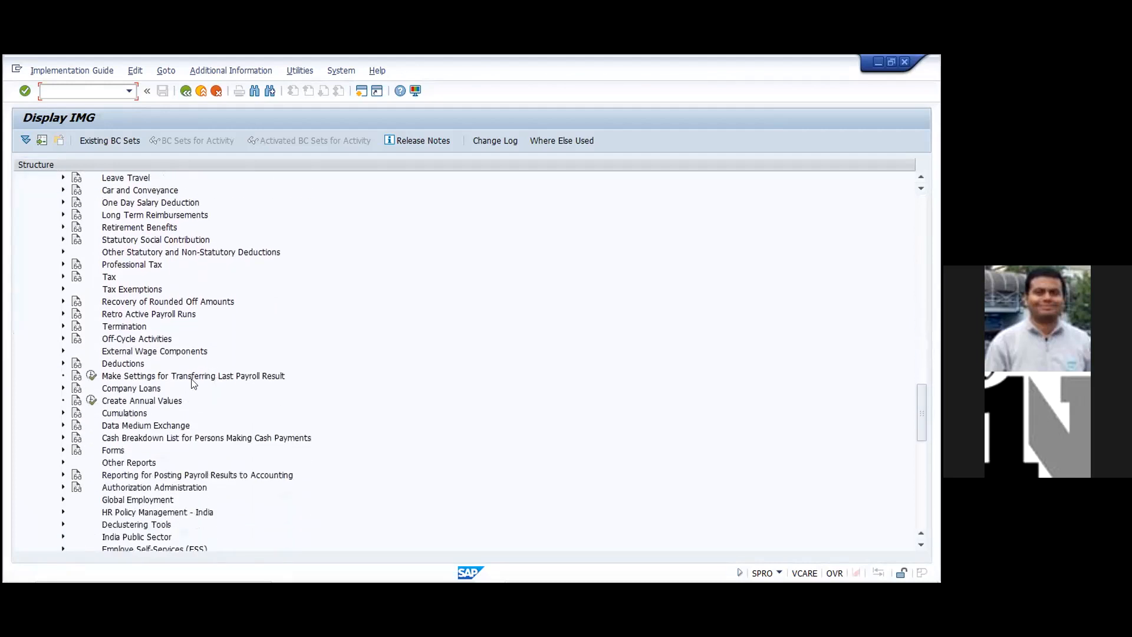
{"action": "scroll", "coordinate": [203, 389], "scroll_direction": "down", "scroll_amount": 1}
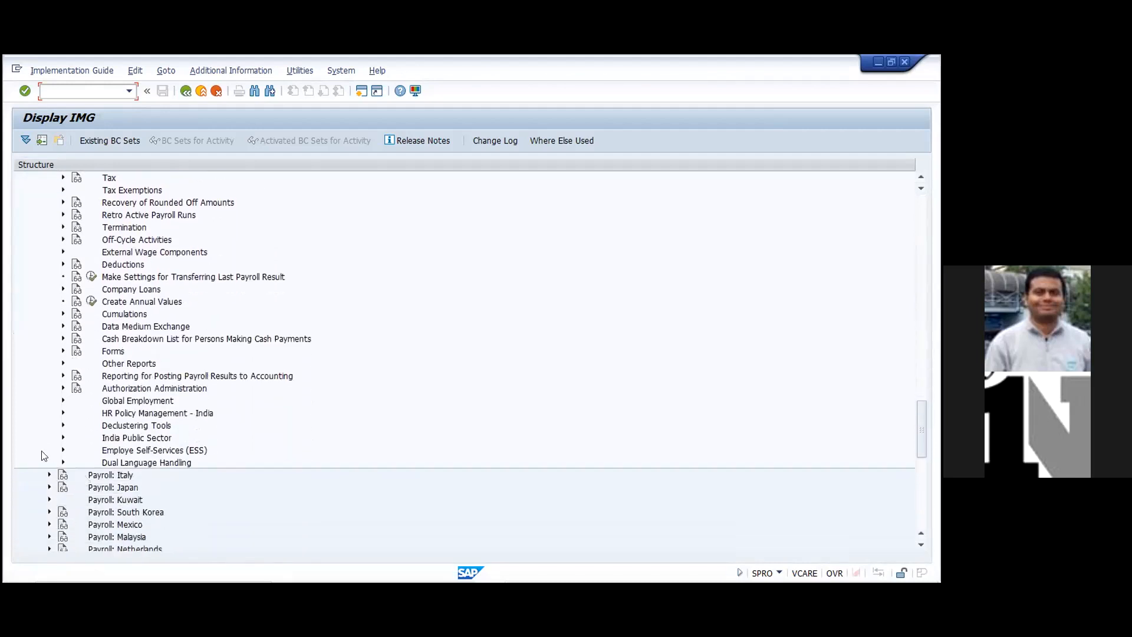
{"action": "left_click", "coordinate": [63, 450]}
{"action": "scroll", "coordinate": [155, 420], "scroll_direction": "down", "scroll_amount": 3}
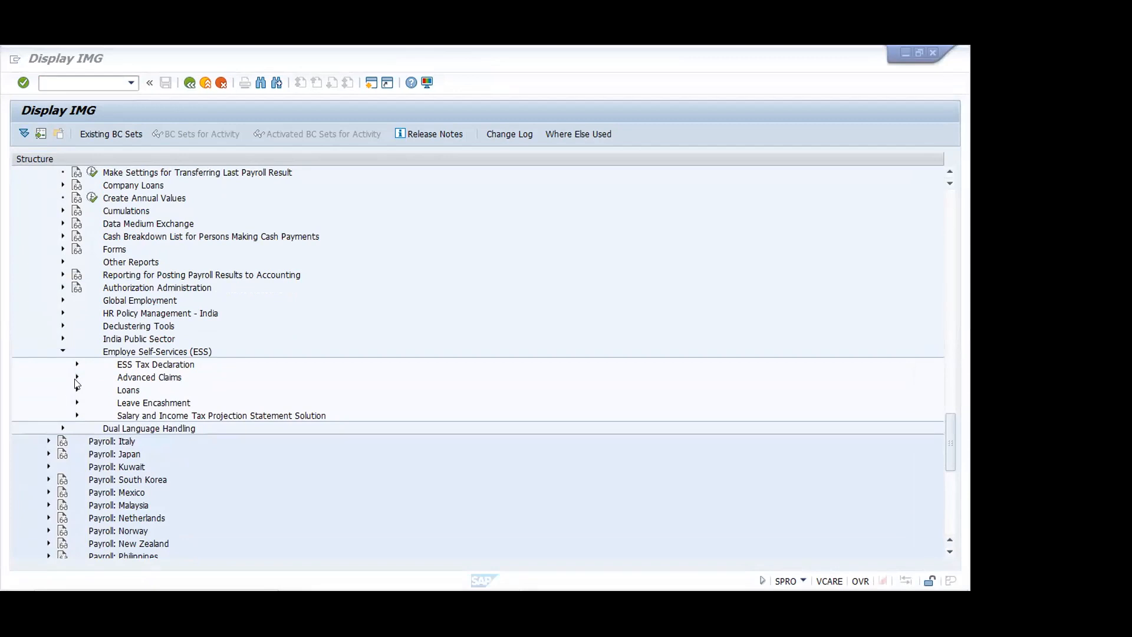
Examine the activities under ESS Tax Declaration and Advanced Claims, collapsing each node after viewing it.
{"action": "left_click", "coordinate": [77, 364]}
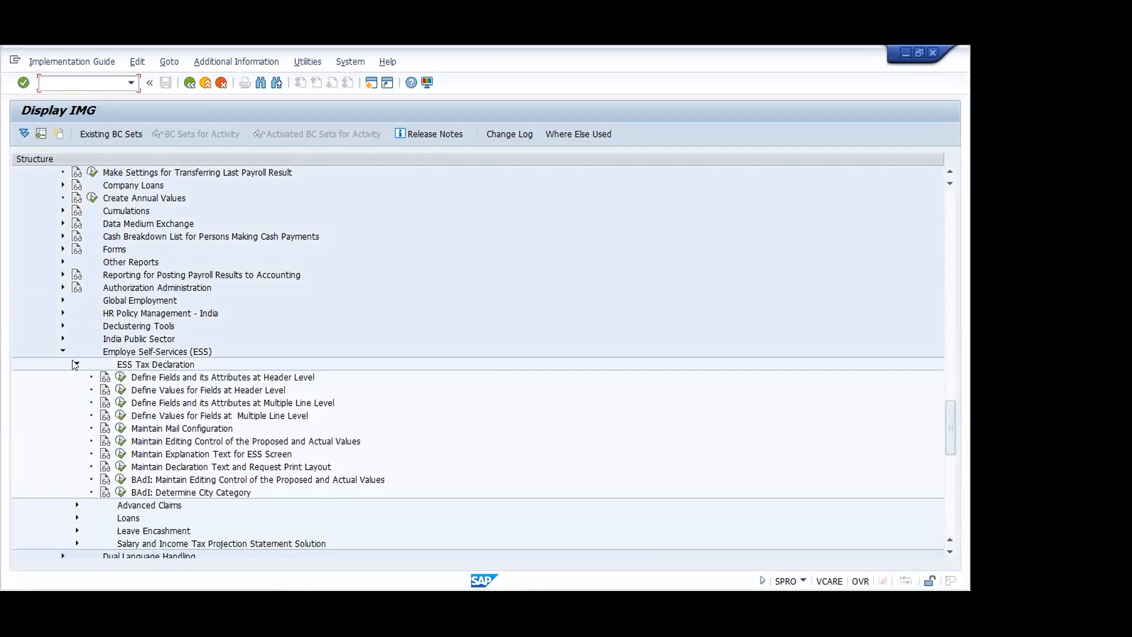
{"action": "left_click", "coordinate": [75, 364]}
{"action": "left_click", "coordinate": [76, 377]}
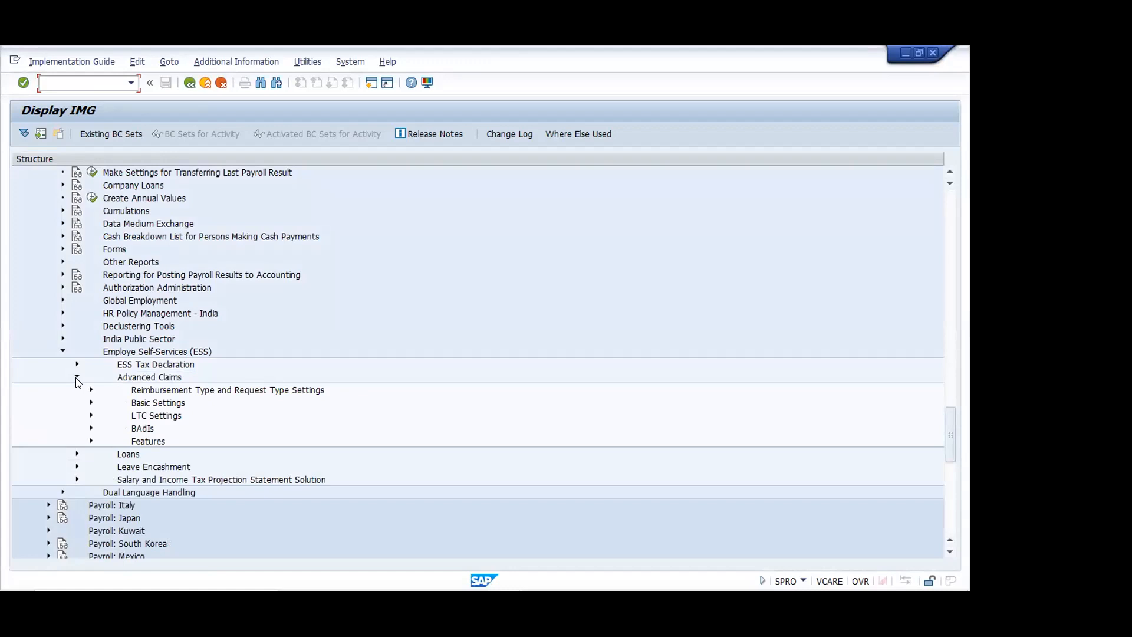
{"action": "left_click", "coordinate": [76, 380]}
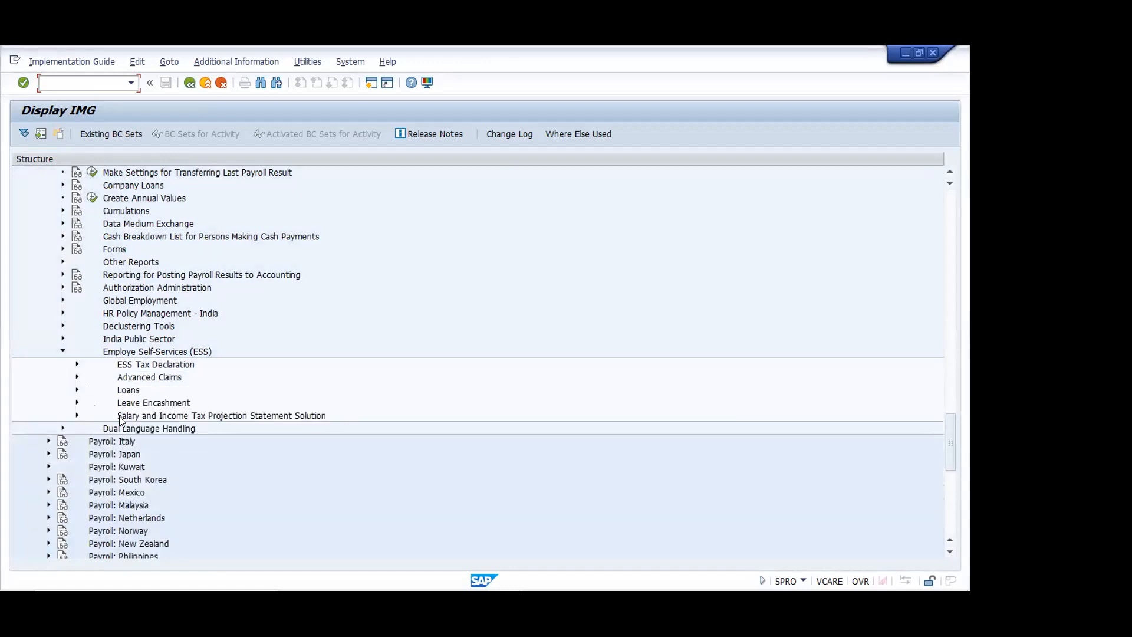
Expand the Basic Settings under Loans and open the Define Work Flow activity for country grouping 40.
{"action": "left_click", "coordinate": [75, 388]}
{"action": "left_click", "coordinate": [77, 390]}
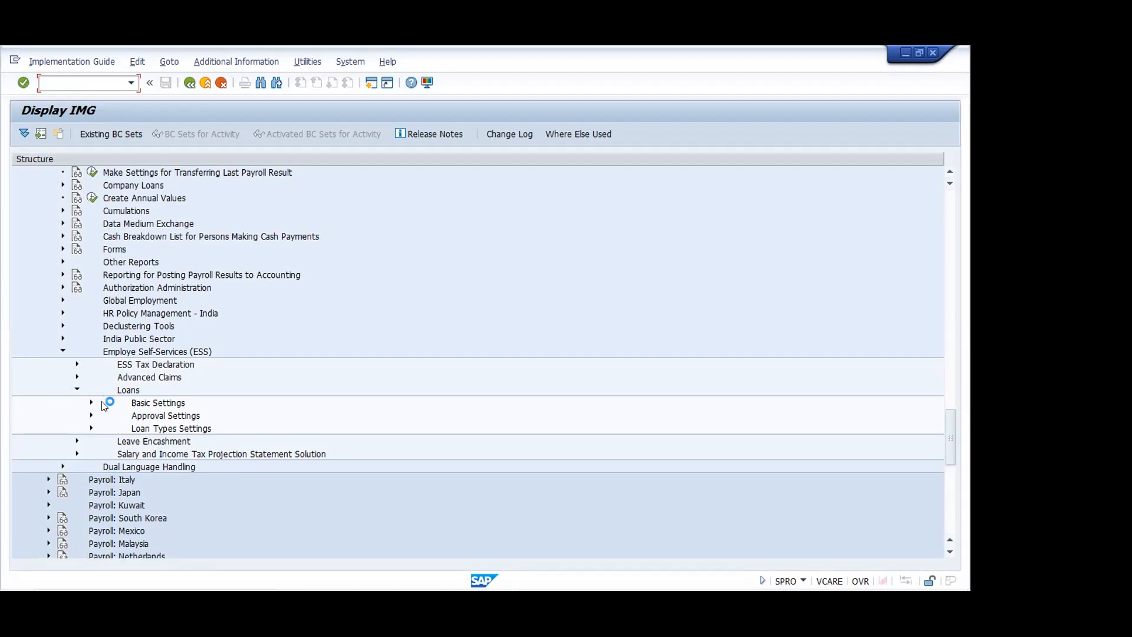
{"action": "left_click", "coordinate": [92, 403]}
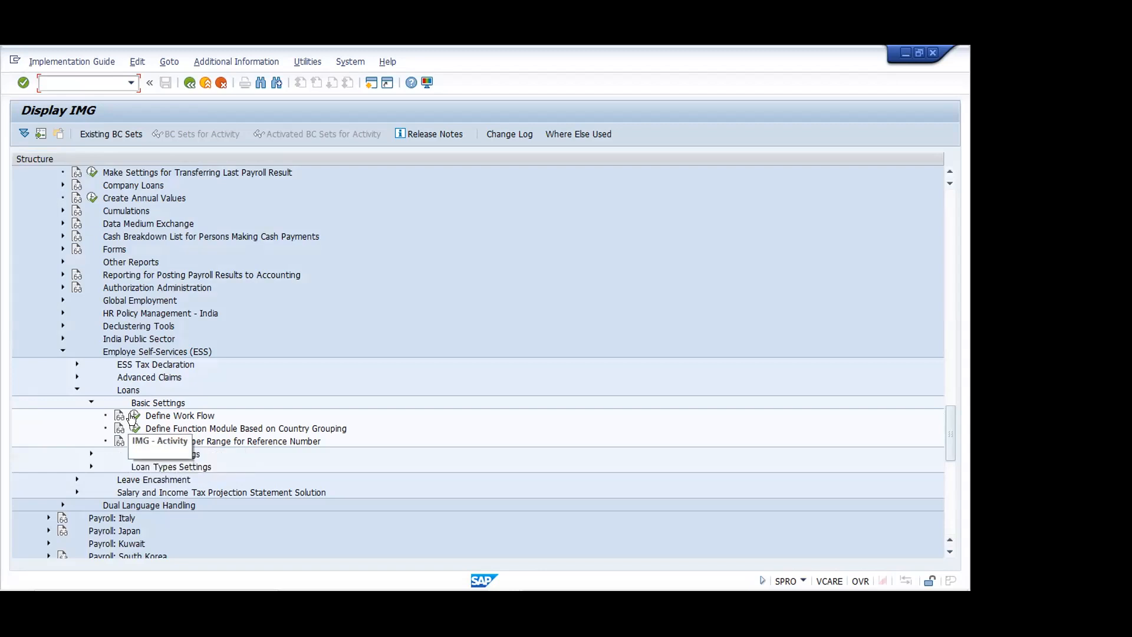
{"action": "left_click", "coordinate": [132, 416]}
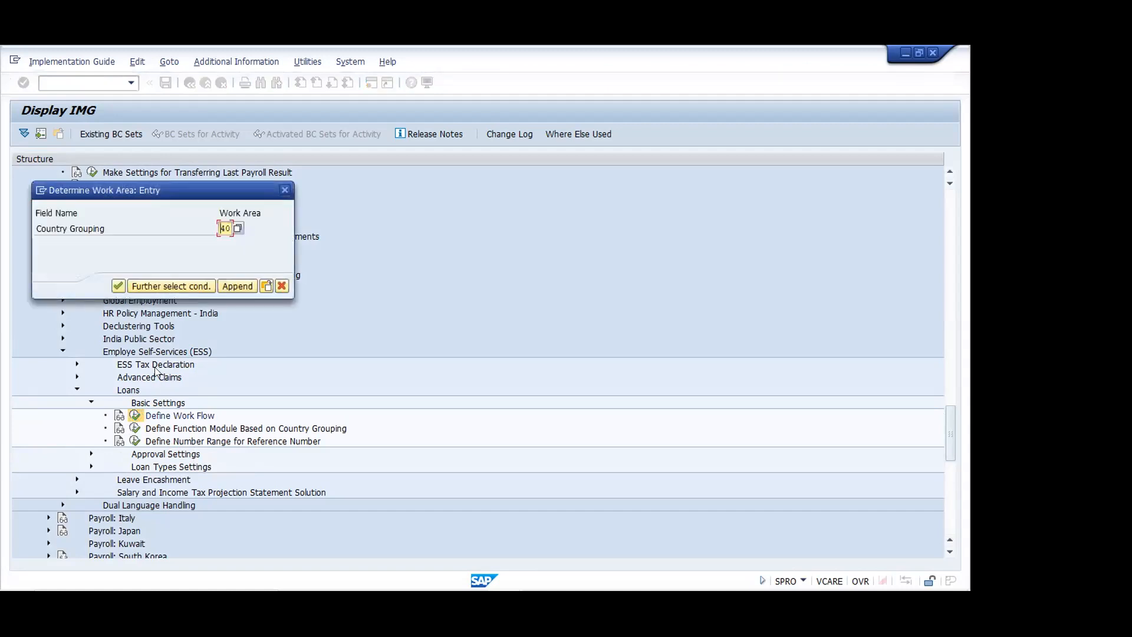
{"action": "left_click", "coordinate": [121, 287]}
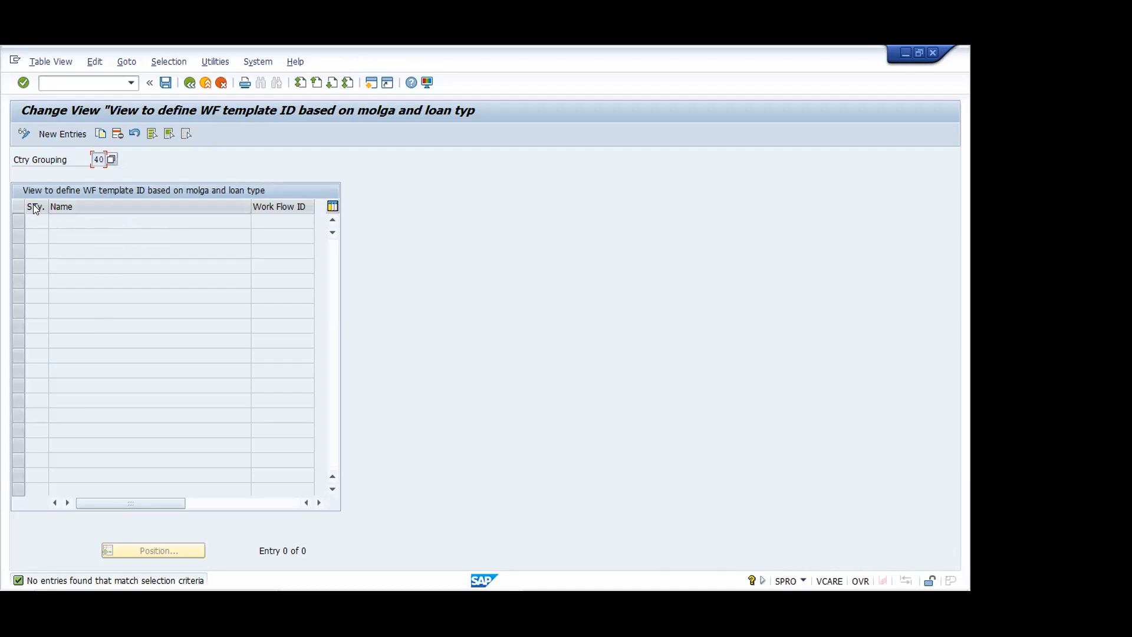
Try a new workflow entry for loan subtype 0120, Personal loan with payment by instalment, and leave the workflow view.
{"action": "left_click", "coordinate": [59, 134]}
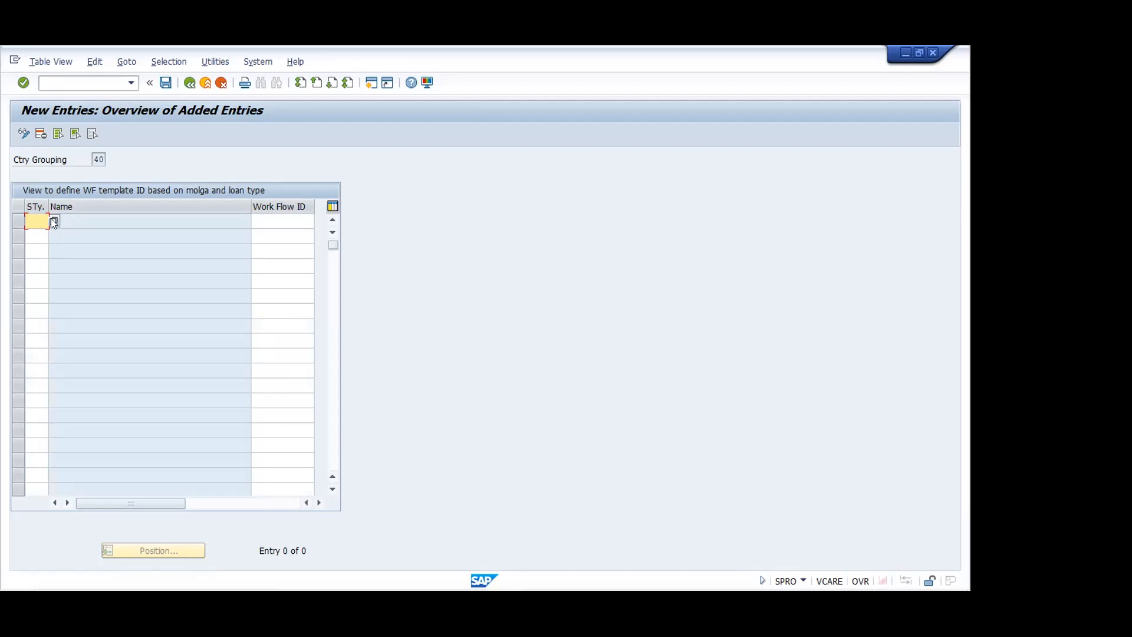
{"action": "left_click", "coordinate": [51, 218]}
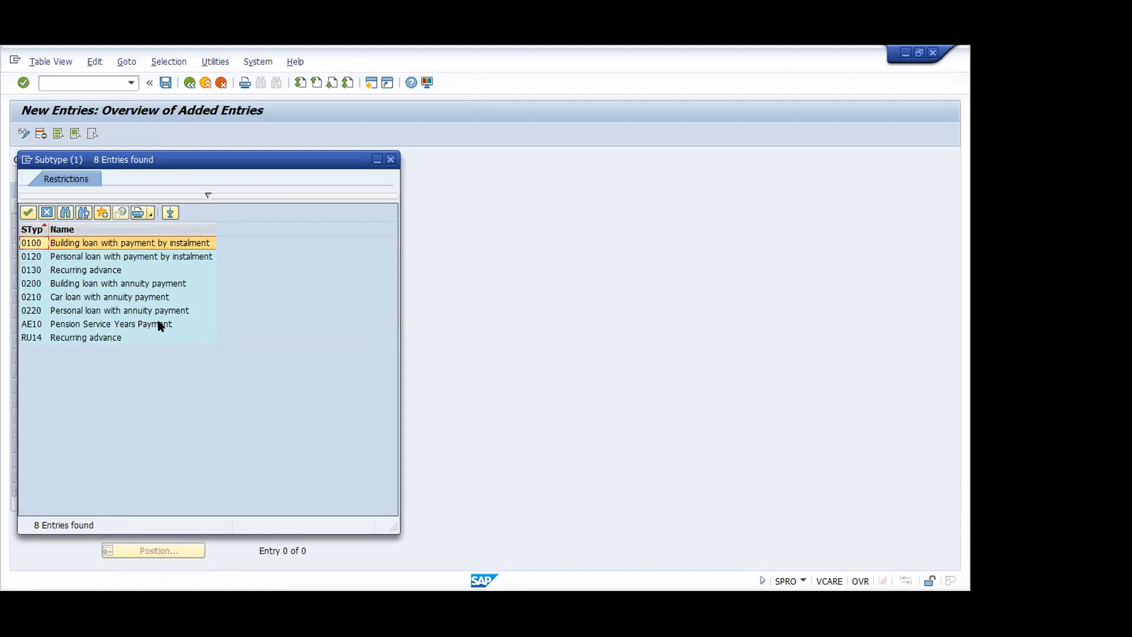
{"action": "double_click", "coordinate": [160, 323]}
{"action": "double_click", "coordinate": [187, 258]}
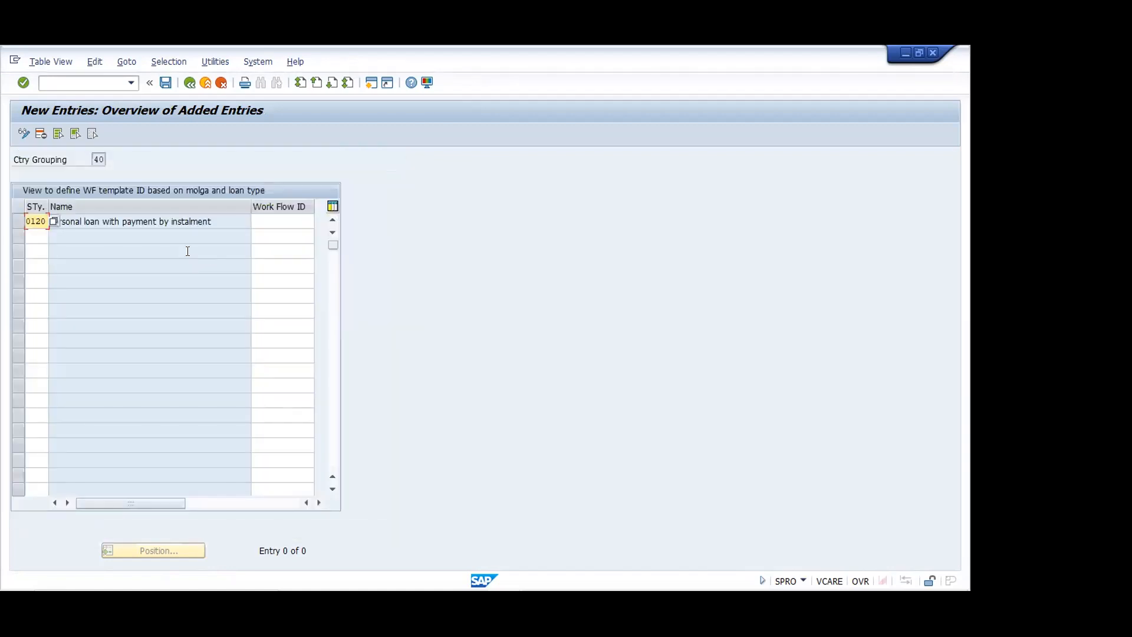
{"action": "left_click", "coordinate": [280, 217]}
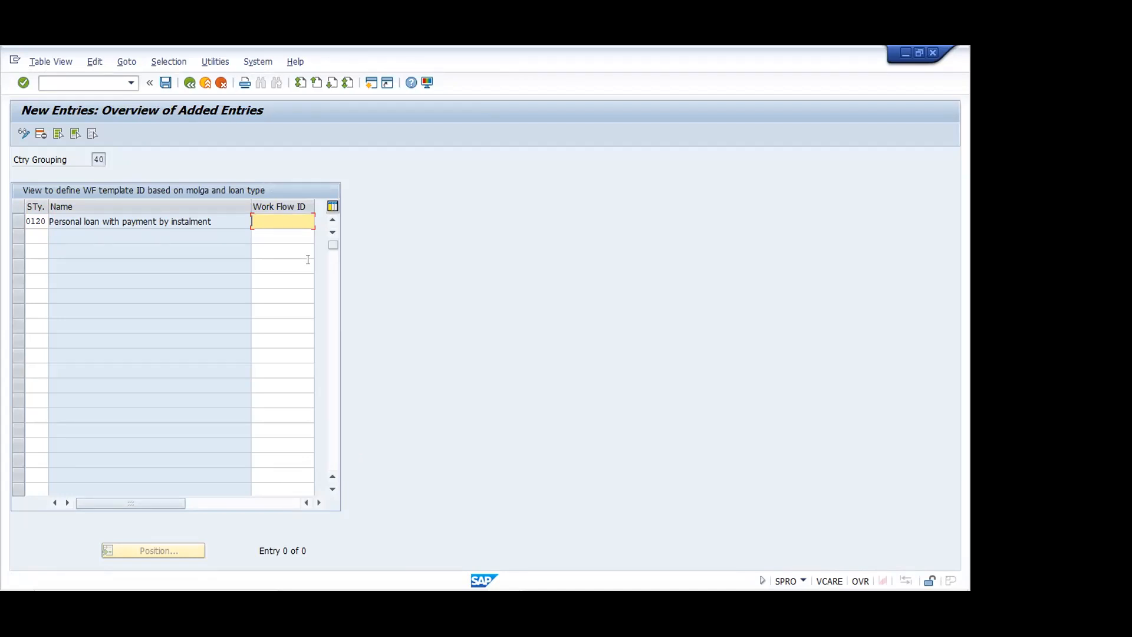
{"action": "left_click", "coordinate": [165, 82]}
{"action": "left_click", "coordinate": [221, 82]}
{"action": "left_click", "coordinate": [239, 302]}
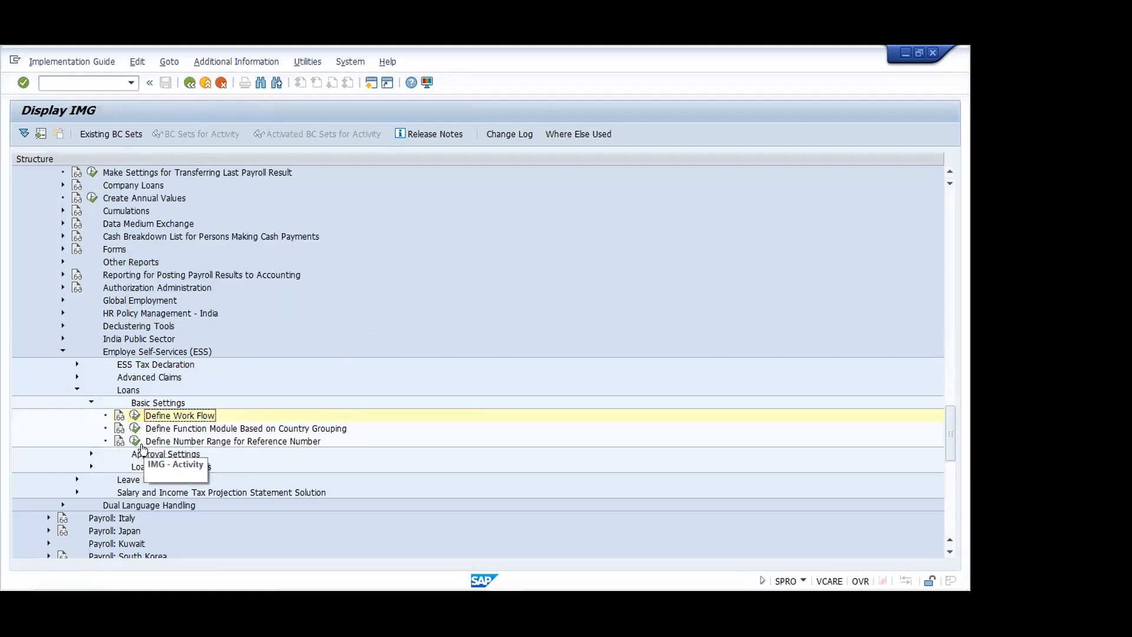
Collapse the loan Basic Settings, expand Approval Settings and open the Define Approvers Levels activity.
{"action": "scroll", "coordinate": [189, 427], "scroll_direction": "down", "scroll_amount": 2}
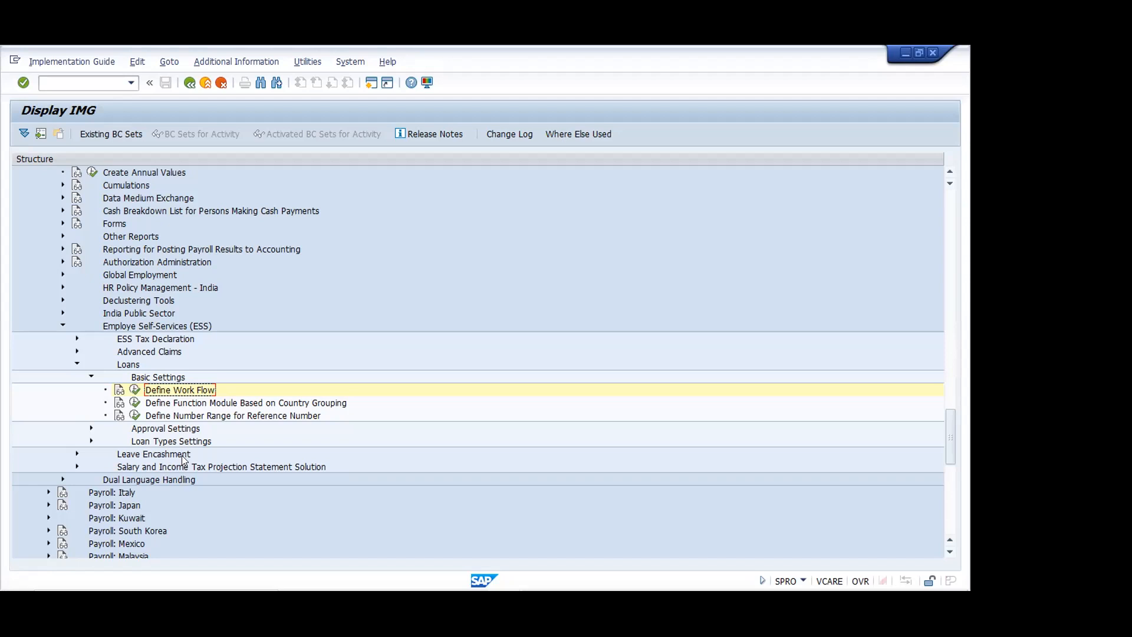
{"action": "left_click", "coordinate": [370, 83]}
{"action": "left_click", "coordinate": [91, 378]}
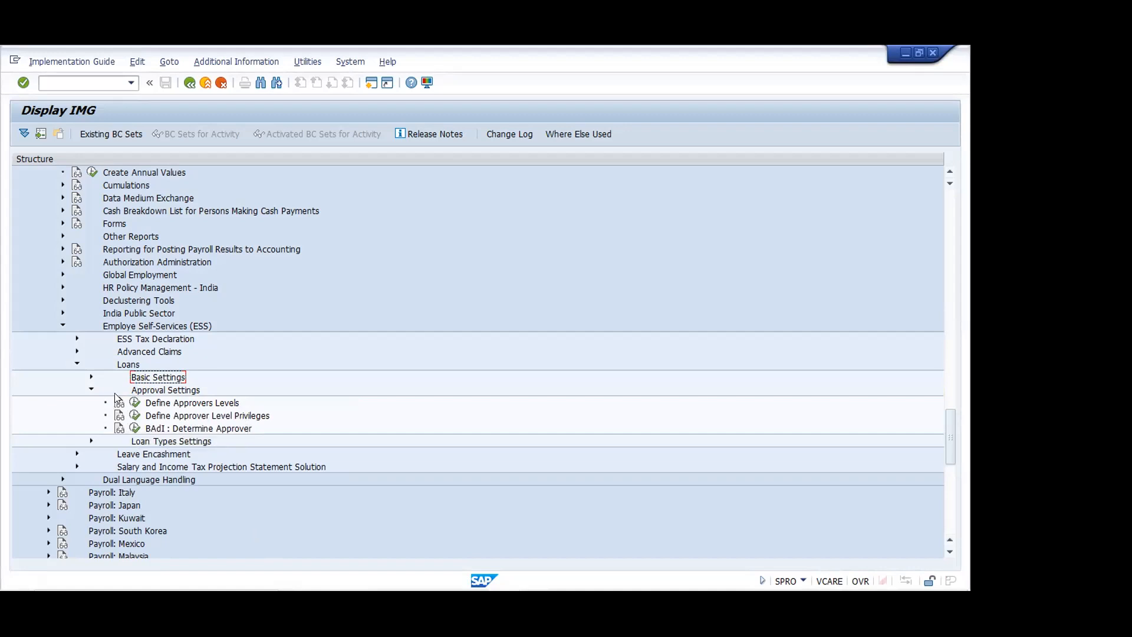
{"action": "left_click", "coordinate": [135, 403]}
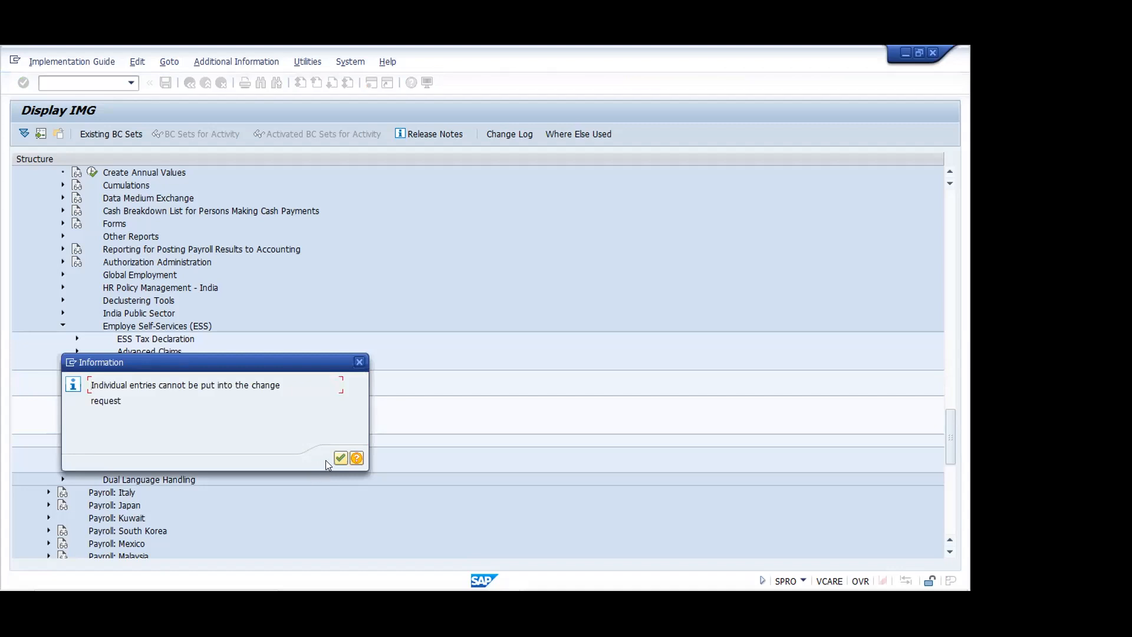
{"action": "left_click", "coordinate": [340, 458]}
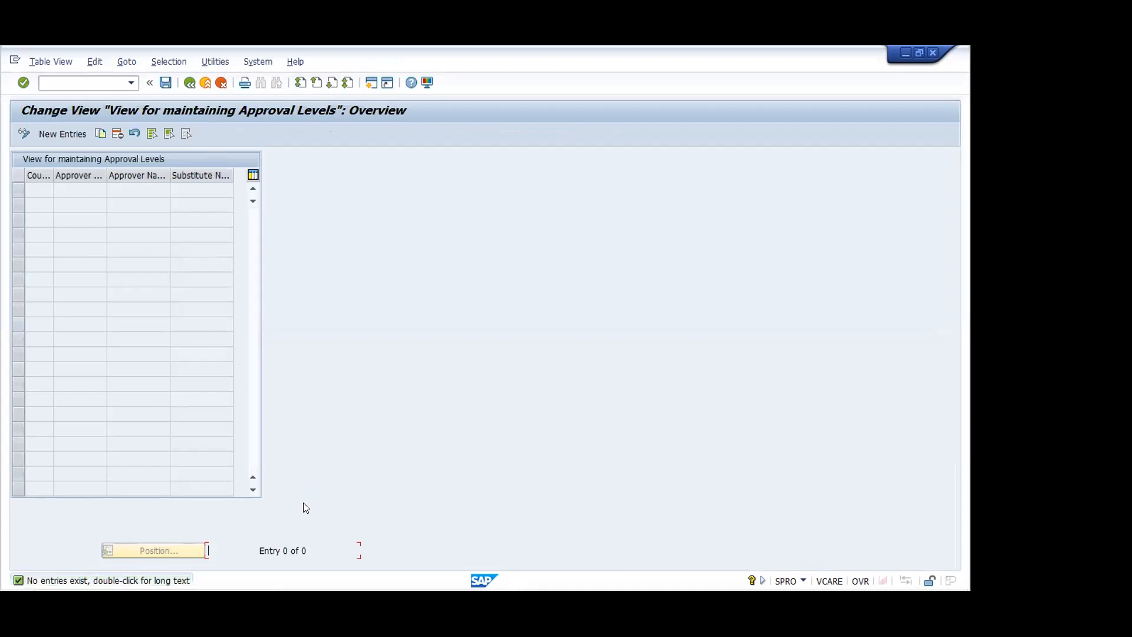
Start a new approval level entry and adjust the column widths so Country Grouping and Approver Level are fully readable.
{"action": "left_click", "coordinate": [70, 131]}
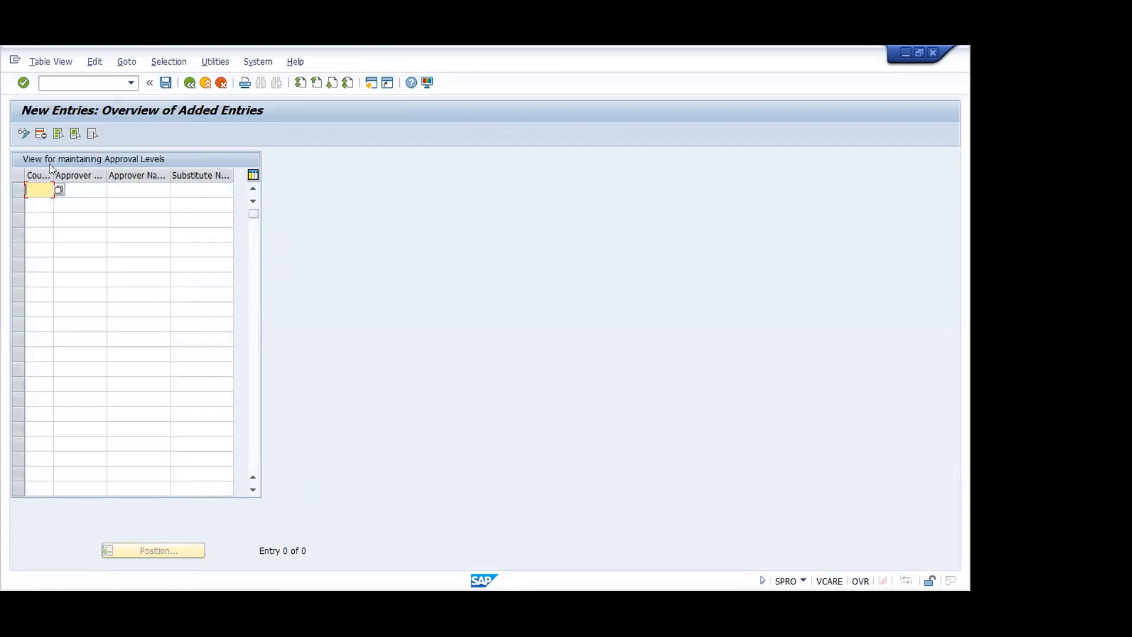
{"action": "left_click_drag", "start_coordinate": [53, 175], "coordinate": [172, 174]}
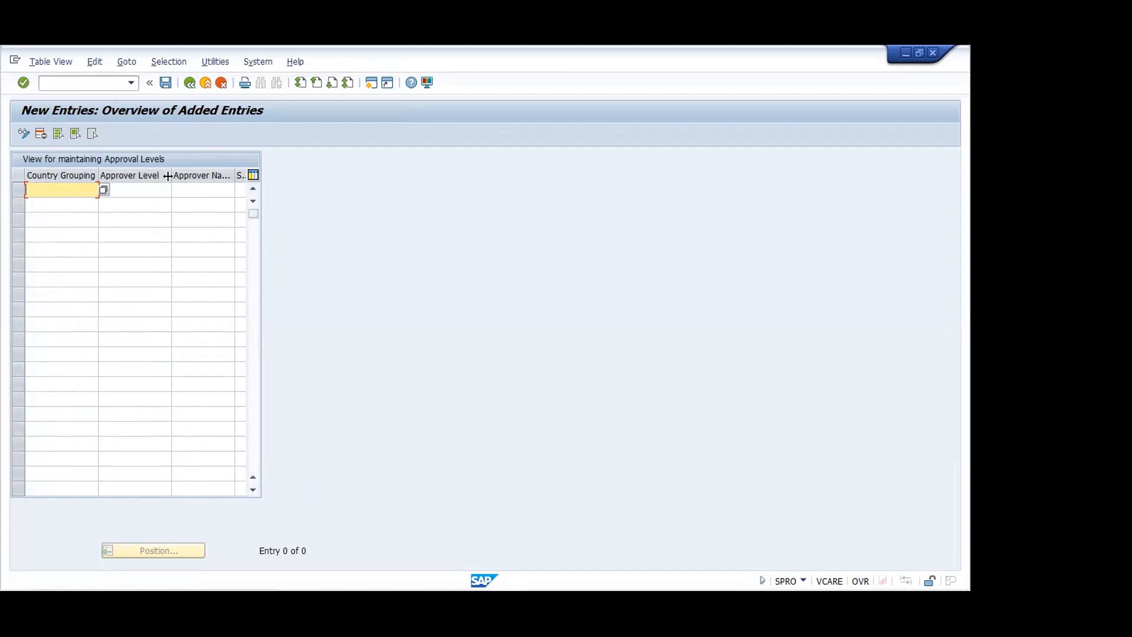
{"action": "mouse_move", "coordinate": [168, 175]}
{"action": "left_mouse_down"}
{"action": "mouse_move", "coordinate": [158, 175]}
{"action": "mouse_move", "coordinate": [168, 178]}
{"action": "left_mouse_up"}
{"action": "left_click_drag", "start_coordinate": [233, 175], "coordinate": [190, 180]}
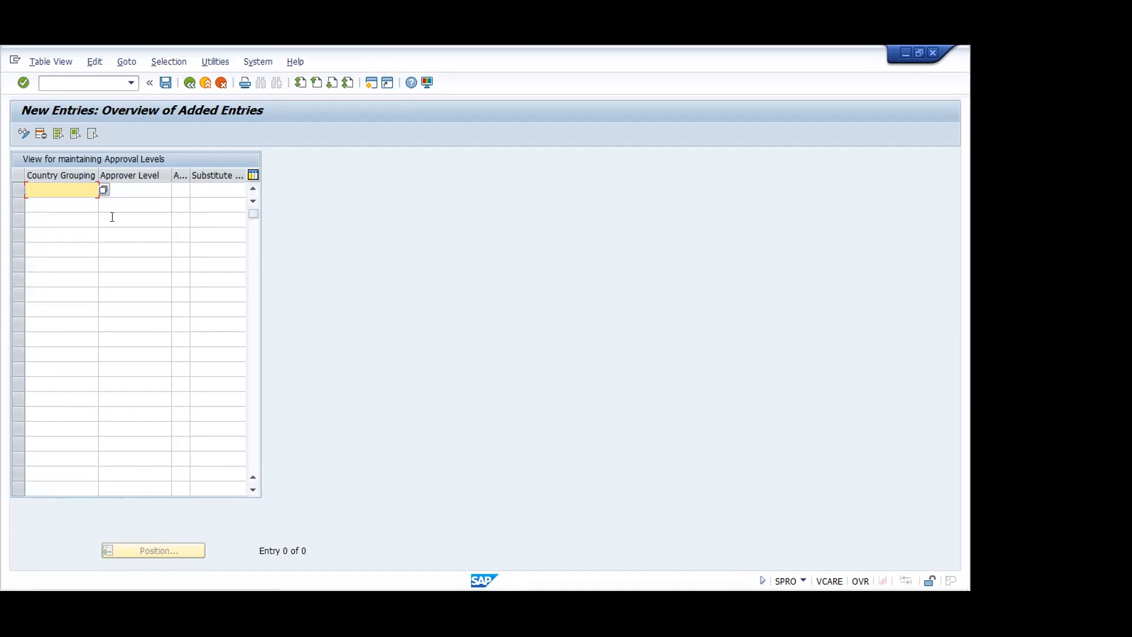
Fill in the approval level entry with country grouping 40, approver level 1, approver name EHP029 and substitute name TATA.
{"action": "type", "text": "40"}
{"action": "key", "text": "Tab"}
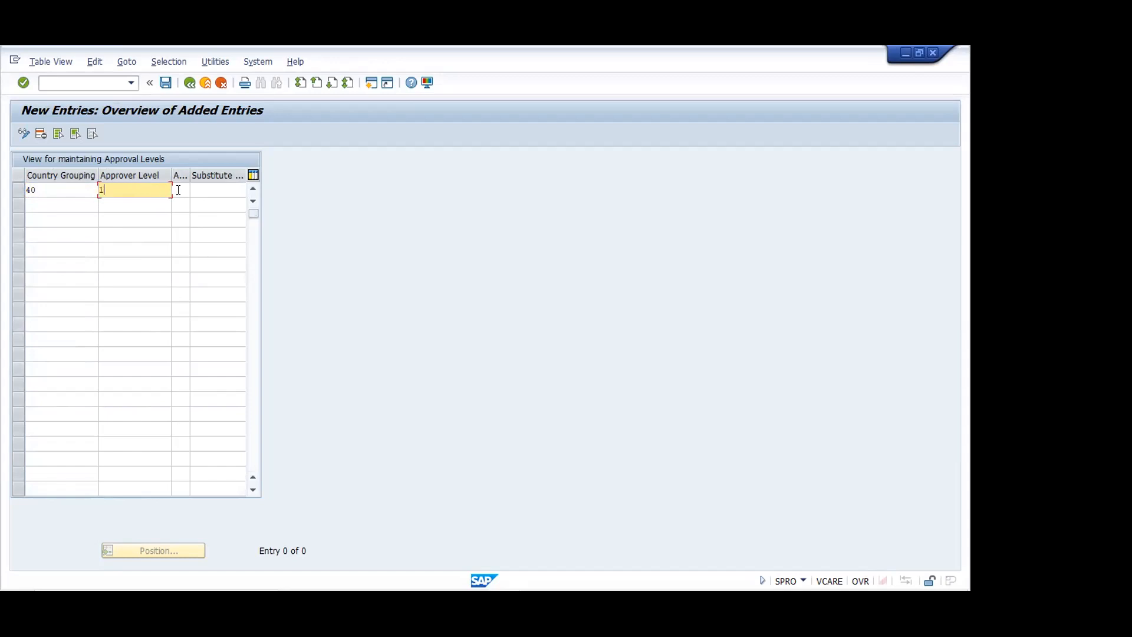
{"action": "key", "text": "Tab"}
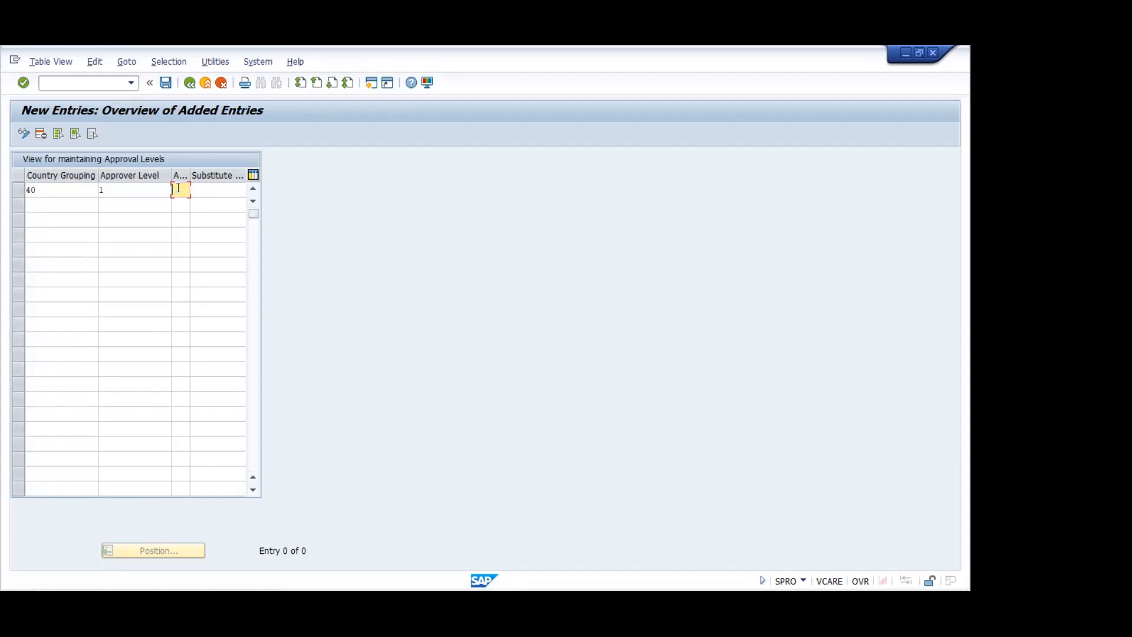
{"action": "type", "text": "Eb"}
{"action": "type", "text": "p"}
{"action": "type", "text": "029"}
{"action": "left_click", "coordinate": [217, 188]}
{"action": "type", "text": "ata"}
Save the approval level entry to the customizing request IN -45 CONFIGURATION and leave the approval levels view.
{"action": "left_click_drag", "start_coordinate": [190, 175], "coordinate": [203, 176]}
{"action": "left_click", "coordinate": [166, 83]}
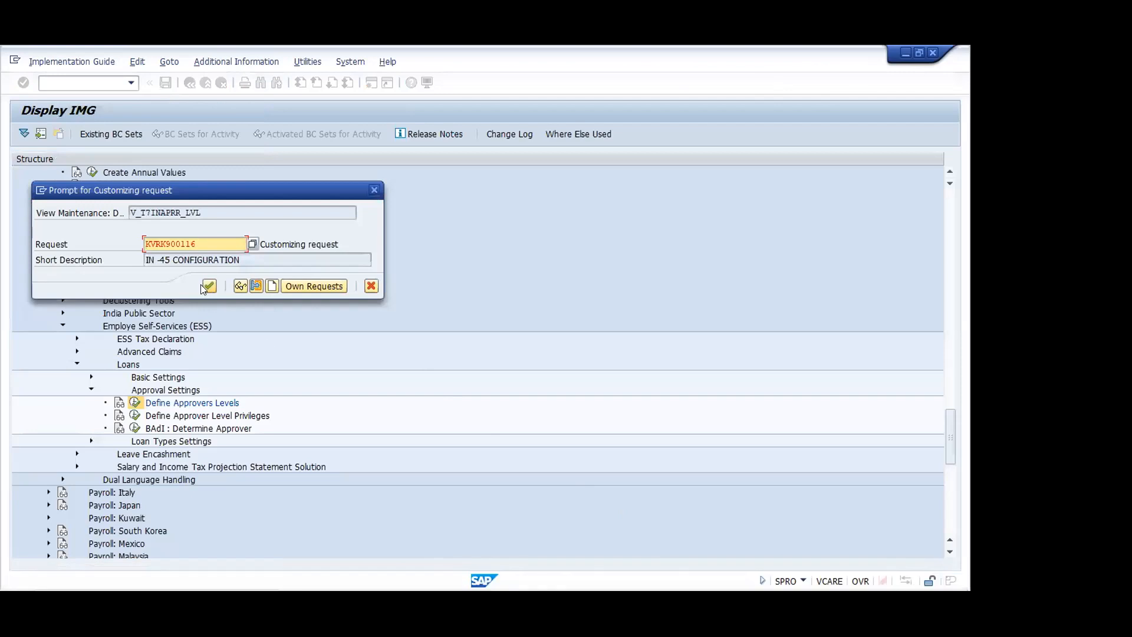
{"action": "key", "text": "Return"}
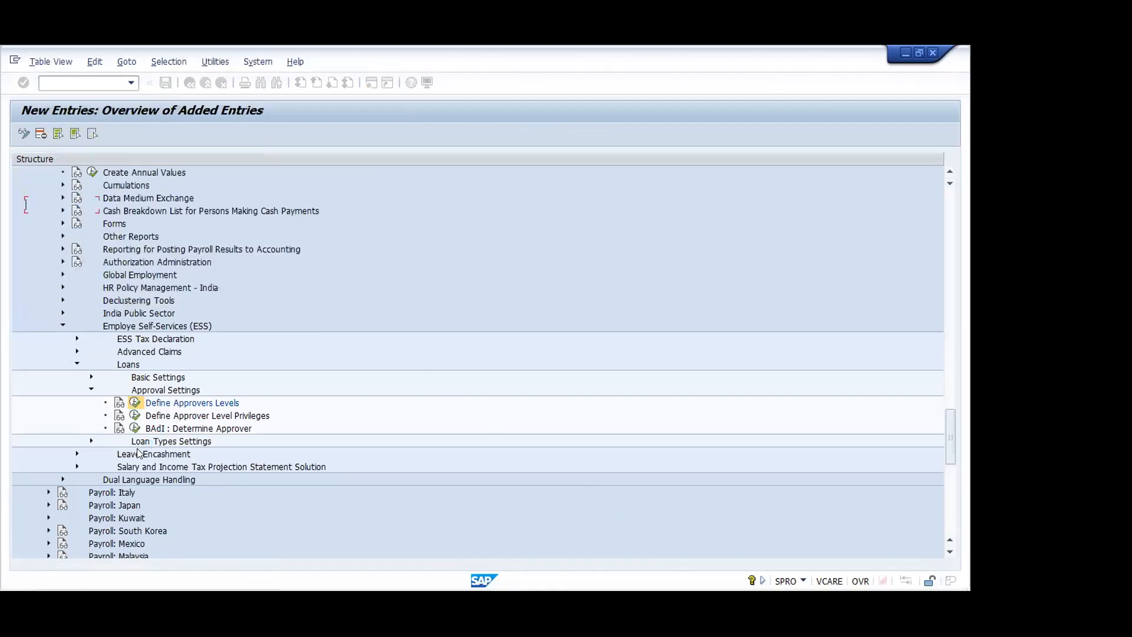
{"action": "left_click", "coordinate": [186, 84]}
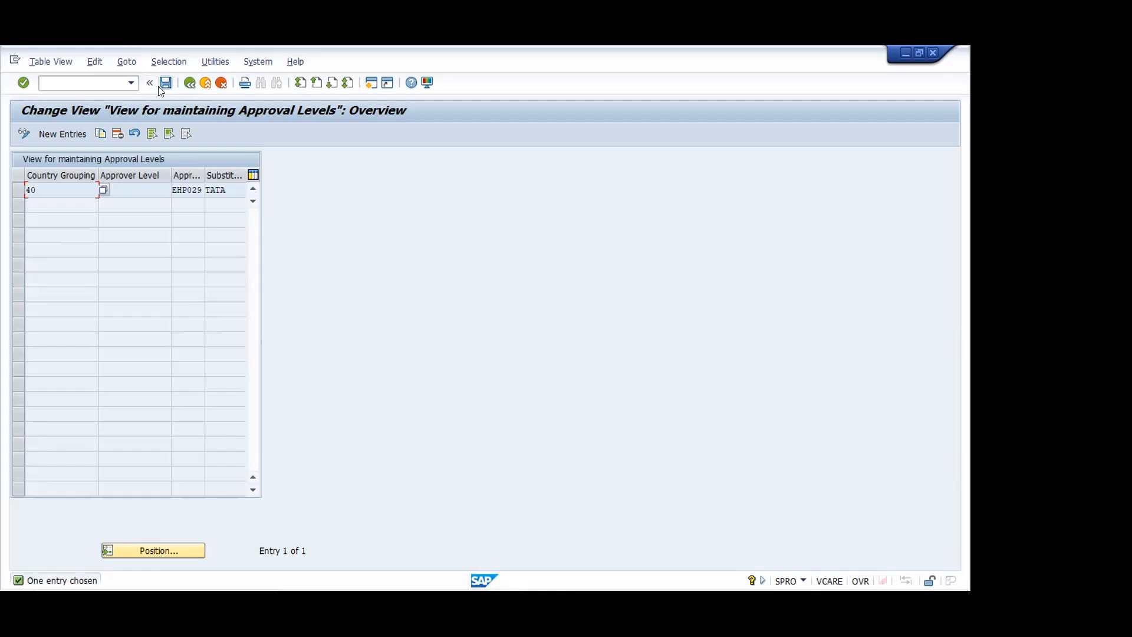
{"action": "left_click", "coordinate": [165, 83]}
{"action": "left_click", "coordinate": [189, 82]}
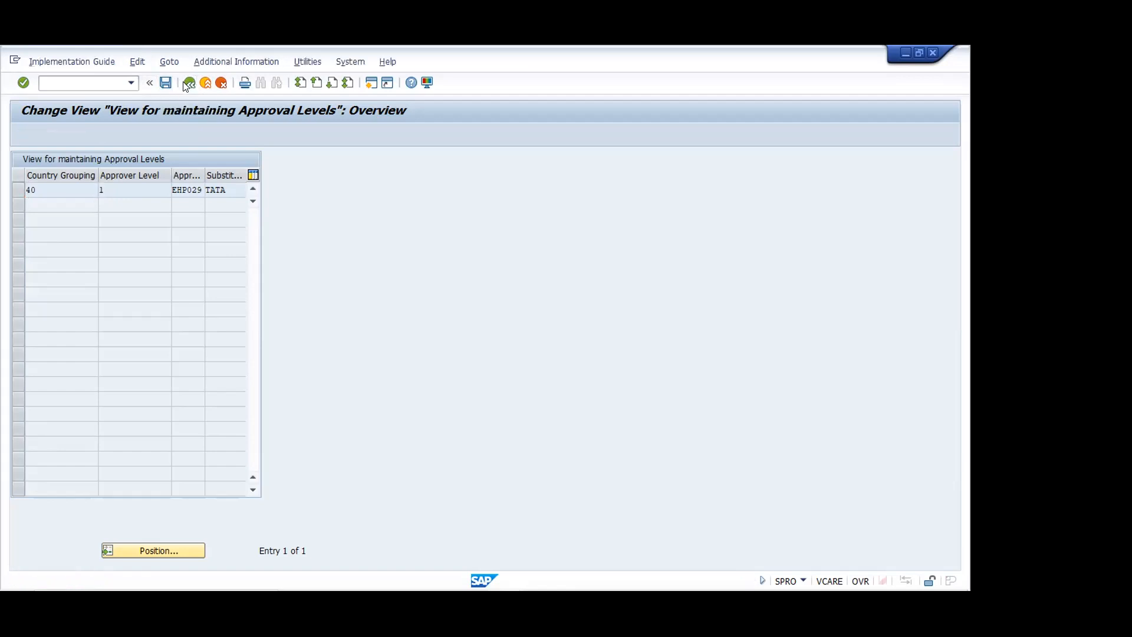
Read the documentation of the Define Approvers Levels activity and close it.
{"action": "left_click", "coordinate": [120, 403]}
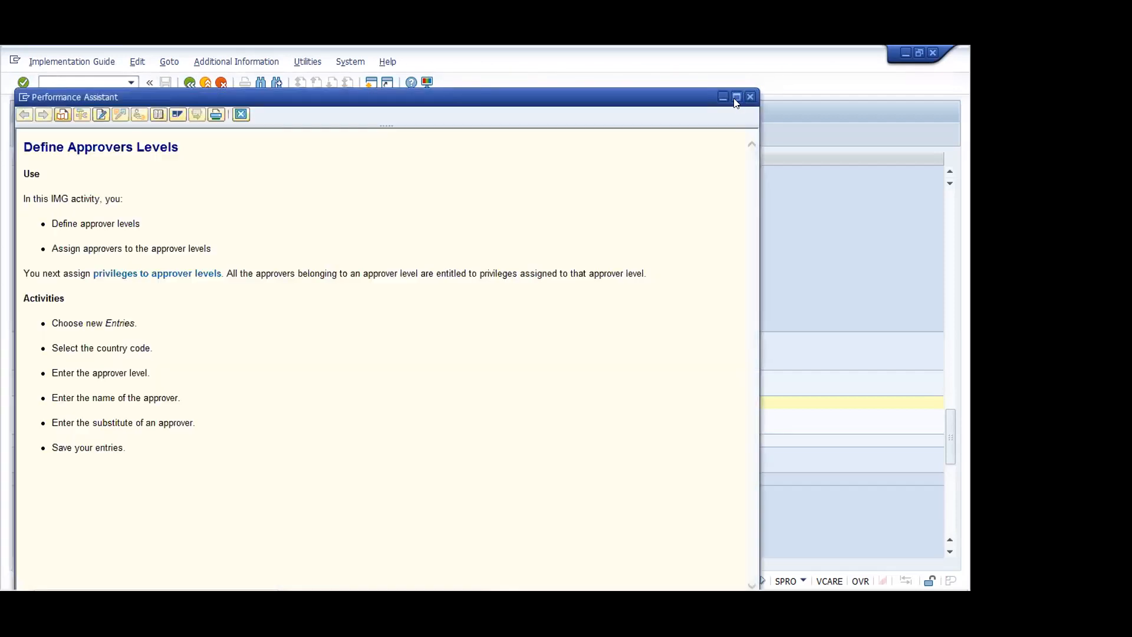
{"action": "left_click", "coordinate": [737, 97]}
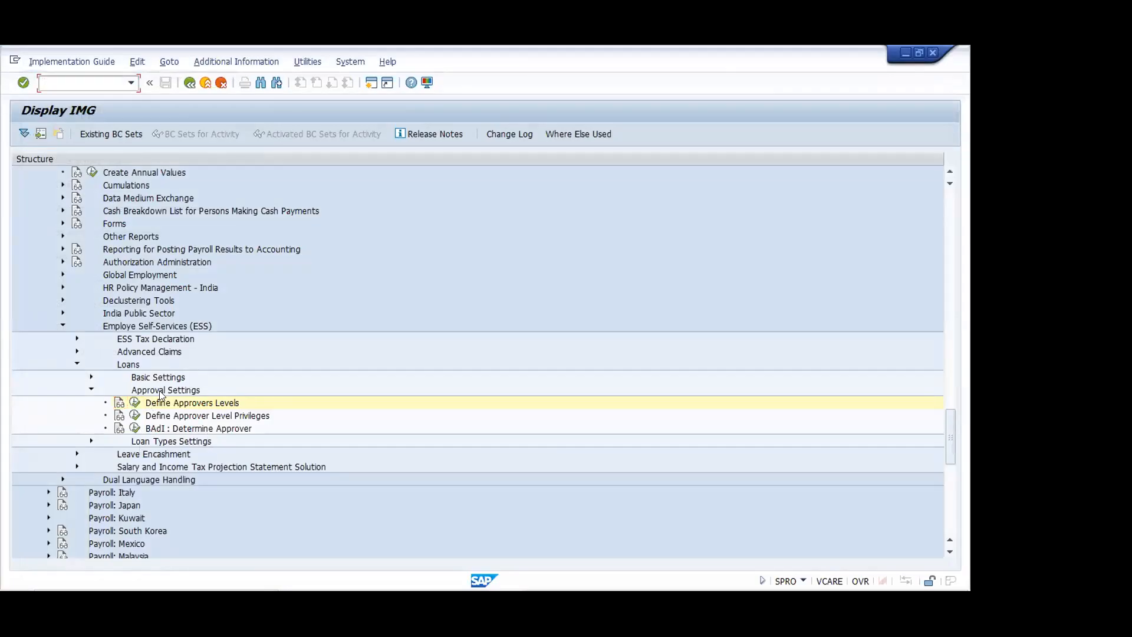
Open the Define Approver Level Privileges activity for country grouping 40, start new entries and check the available columns.
{"action": "left_click", "coordinate": [132, 415]}
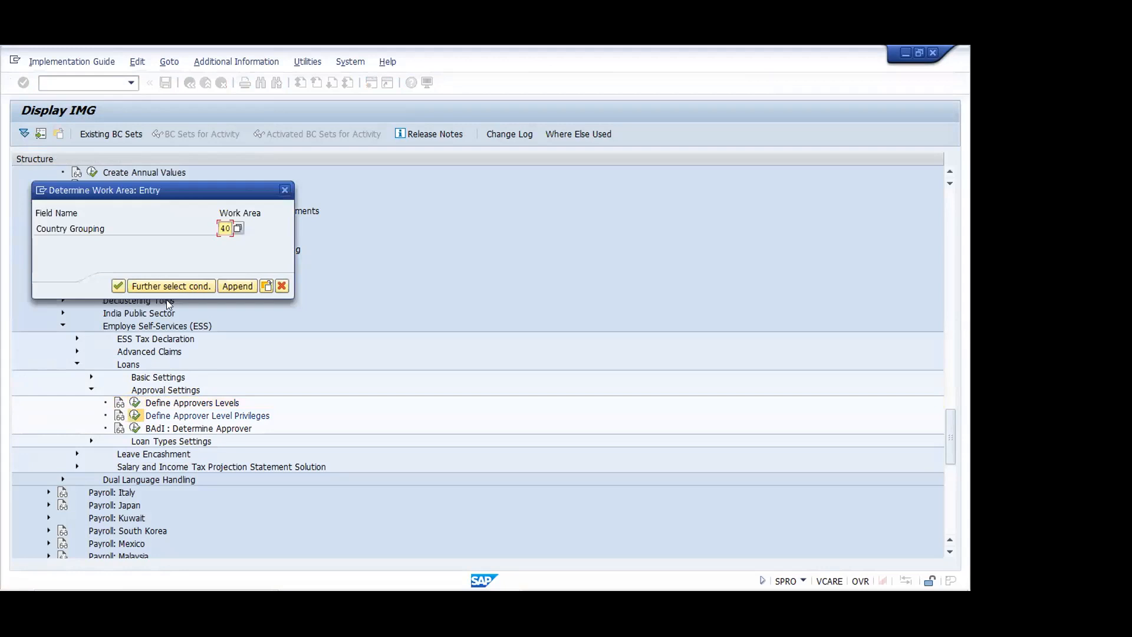
{"action": "left_click", "coordinate": [118, 287]}
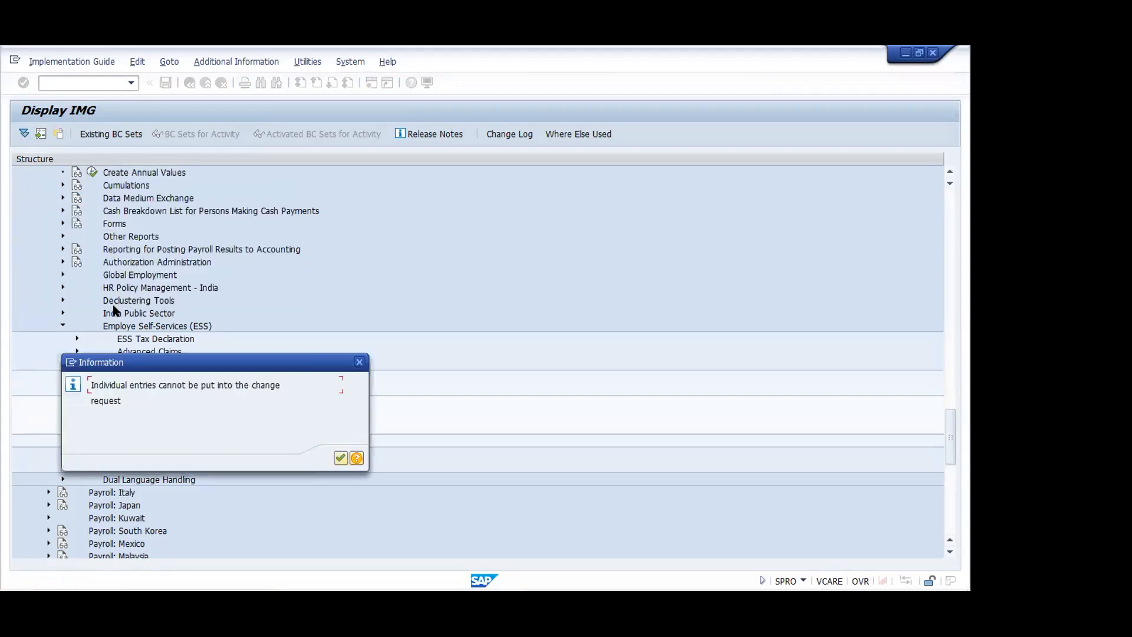
{"action": "left_click", "coordinate": [335, 455]}
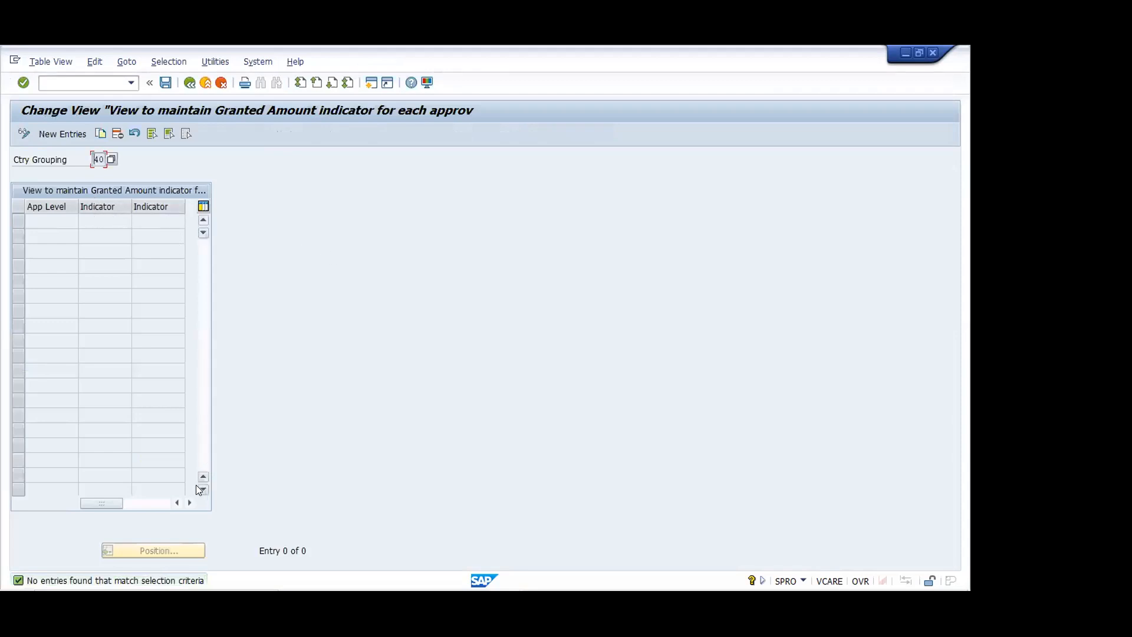
{"action": "left_click", "coordinate": [63, 135]}
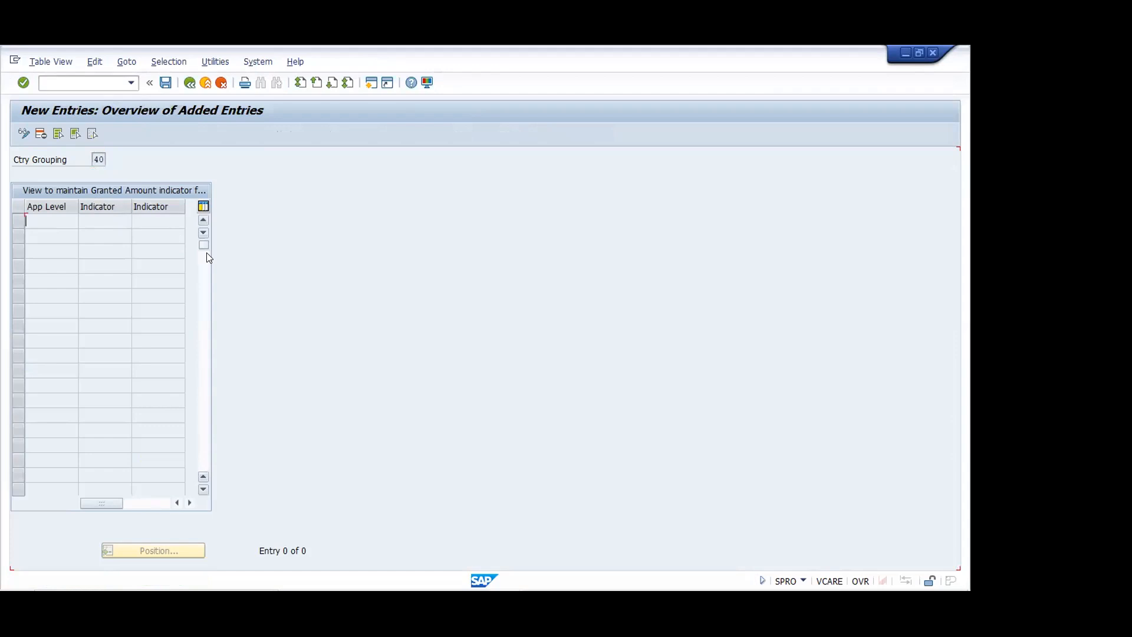
{"action": "left_click", "coordinate": [190, 503]}
{"action": "left_click", "coordinate": [174, 503]}
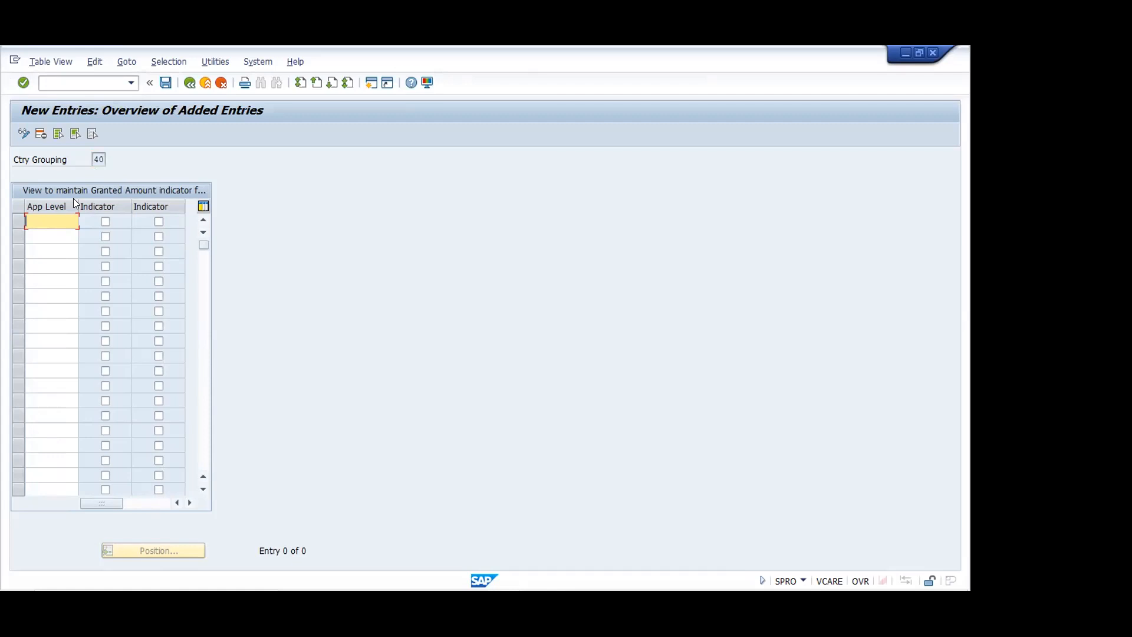
Read the field help for the first Indicator checkbox and the App Level column in the new privilege entries.
{"action": "left_click", "coordinate": [106, 221]}
{"action": "key", "text": "F1"}
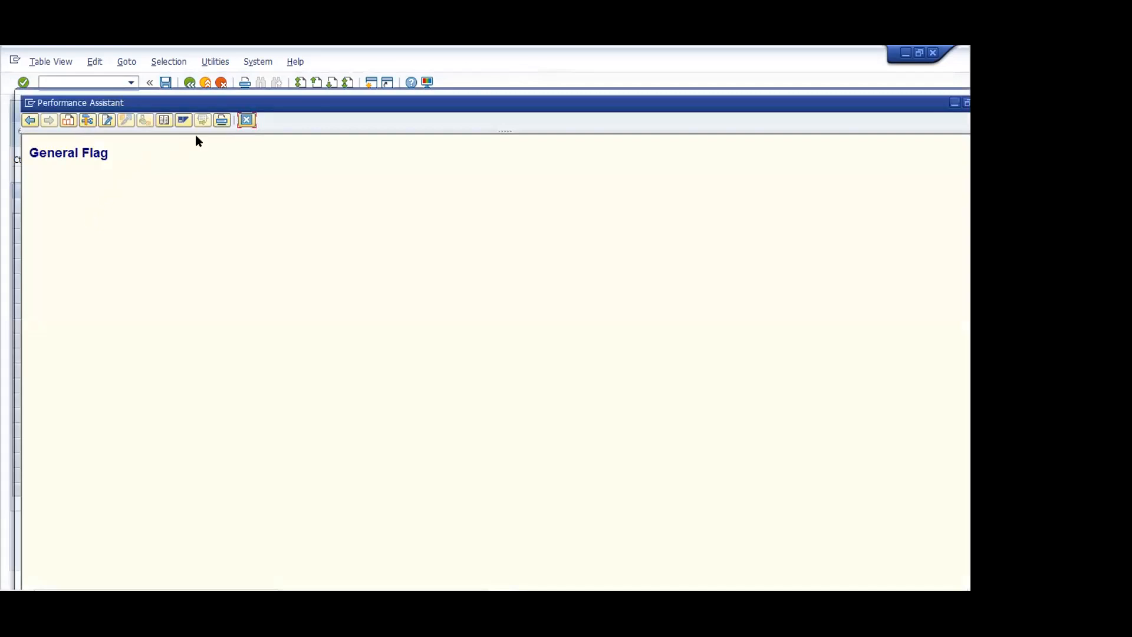
{"action": "left_click", "coordinate": [254, 125]}
{"action": "left_click", "coordinate": [41, 217]}
{"action": "key", "text": "F1"}
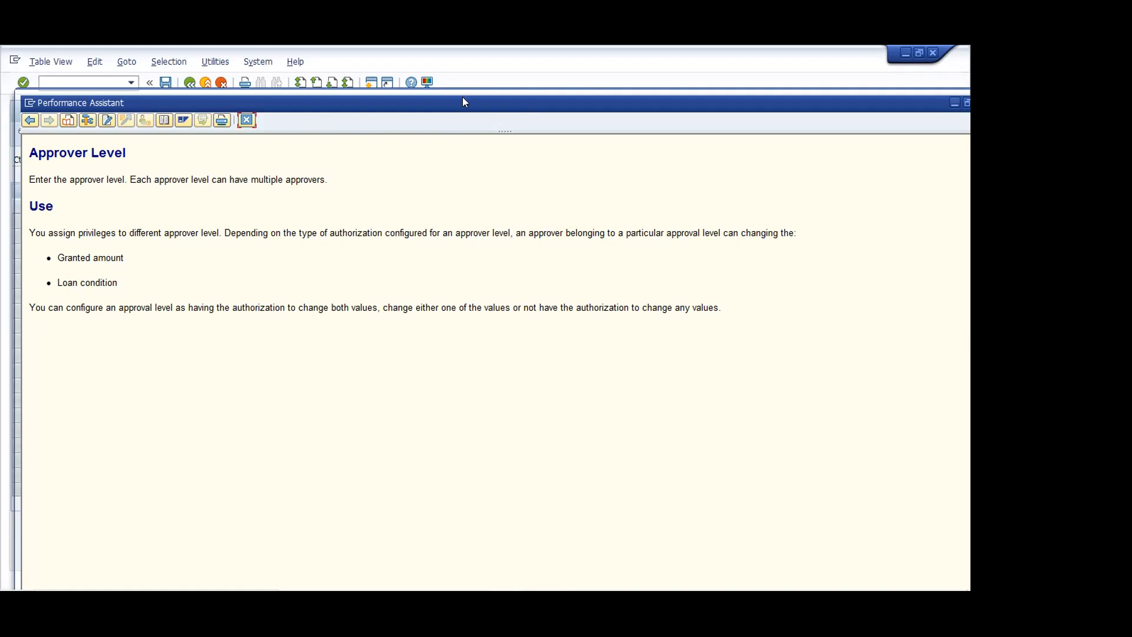
{"action": "key", "text": "alt+Tab"}
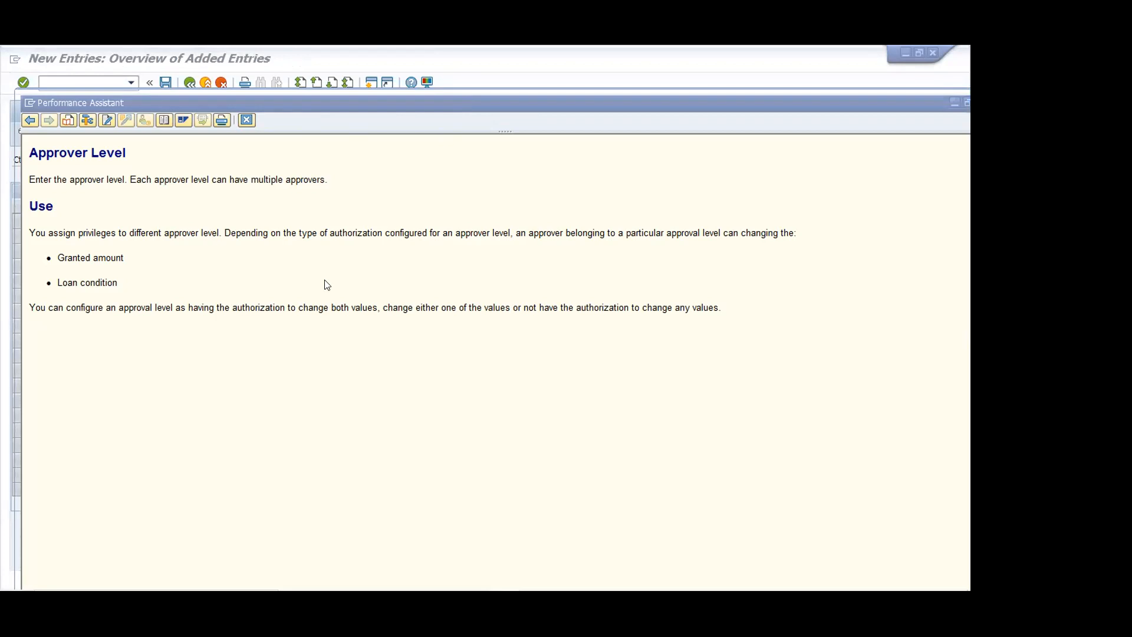
{"action": "left_click", "coordinate": [247, 121]}
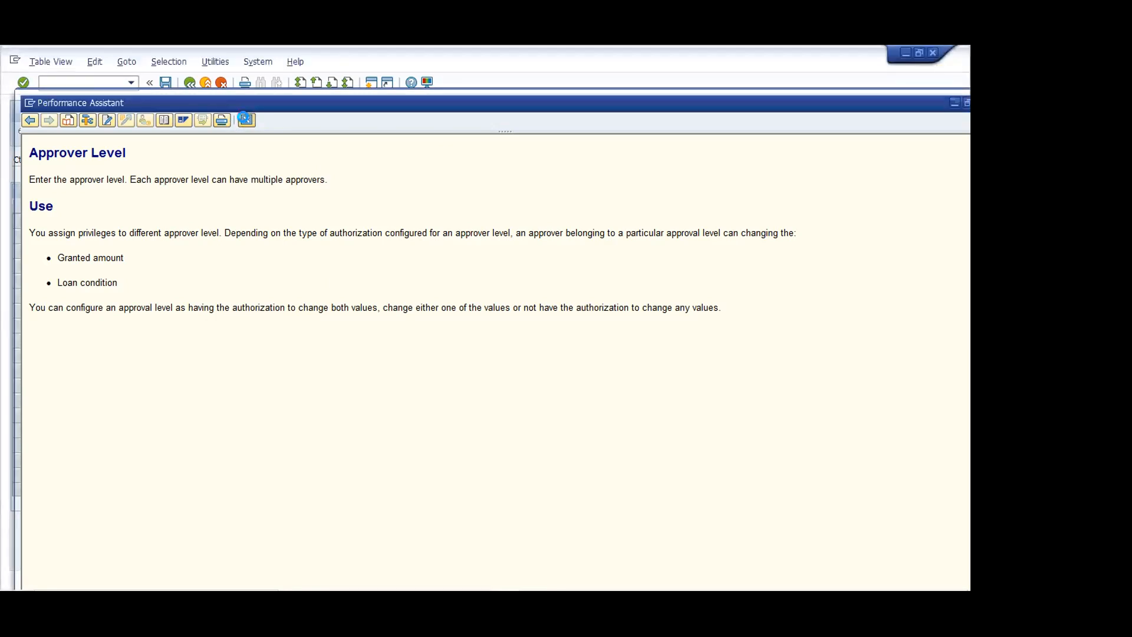
{"action": "left_click", "coordinate": [106, 222]}
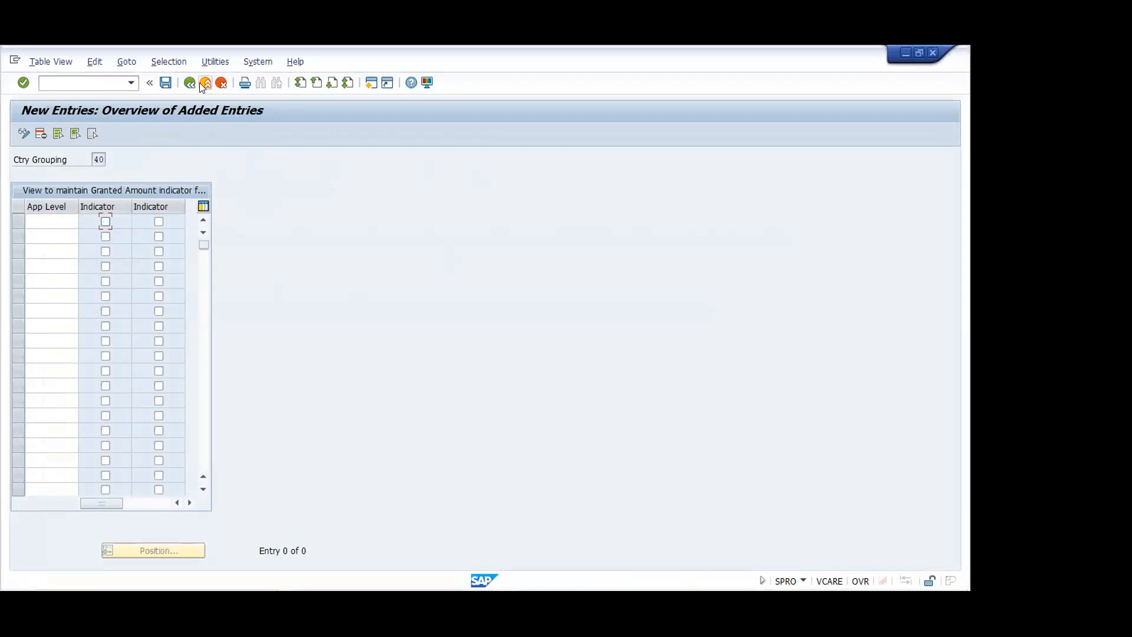
Discard the new approver level privilege entries and return to the implementation guide.
{"action": "left_click", "coordinate": [222, 84]}
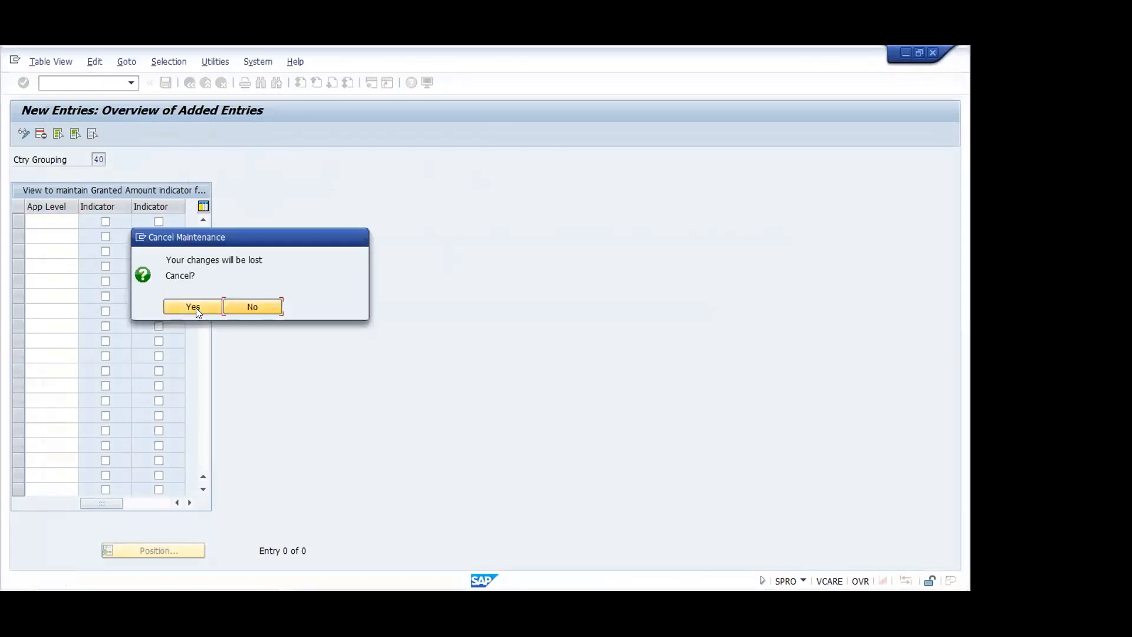
{"action": "left_click", "coordinate": [197, 306]}
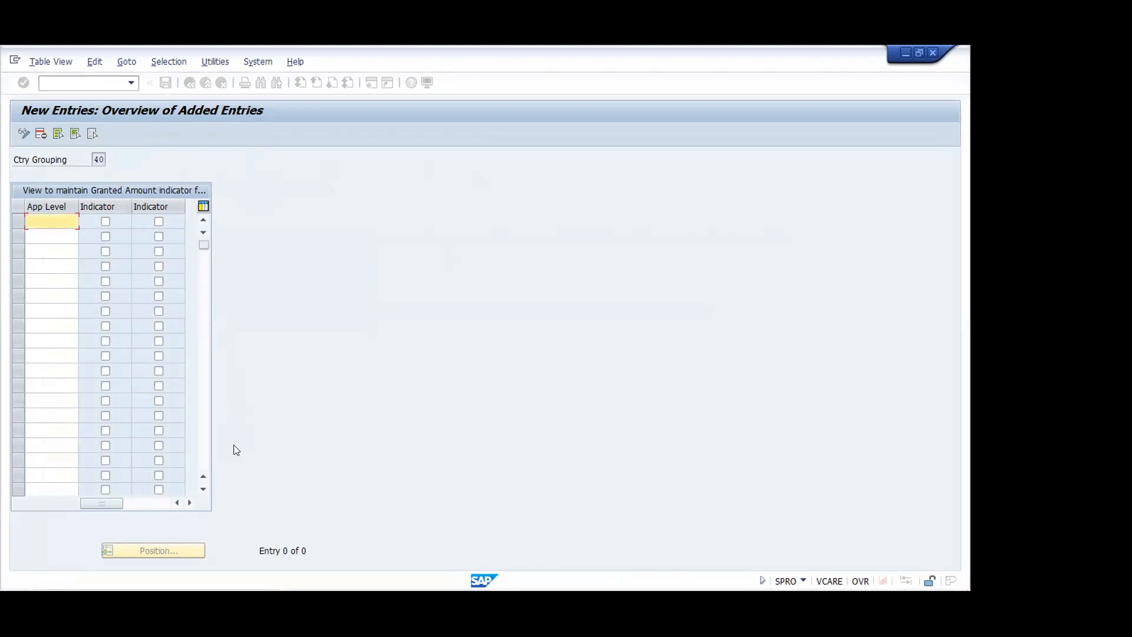
{"action": "left_click", "coordinate": [222, 84]}
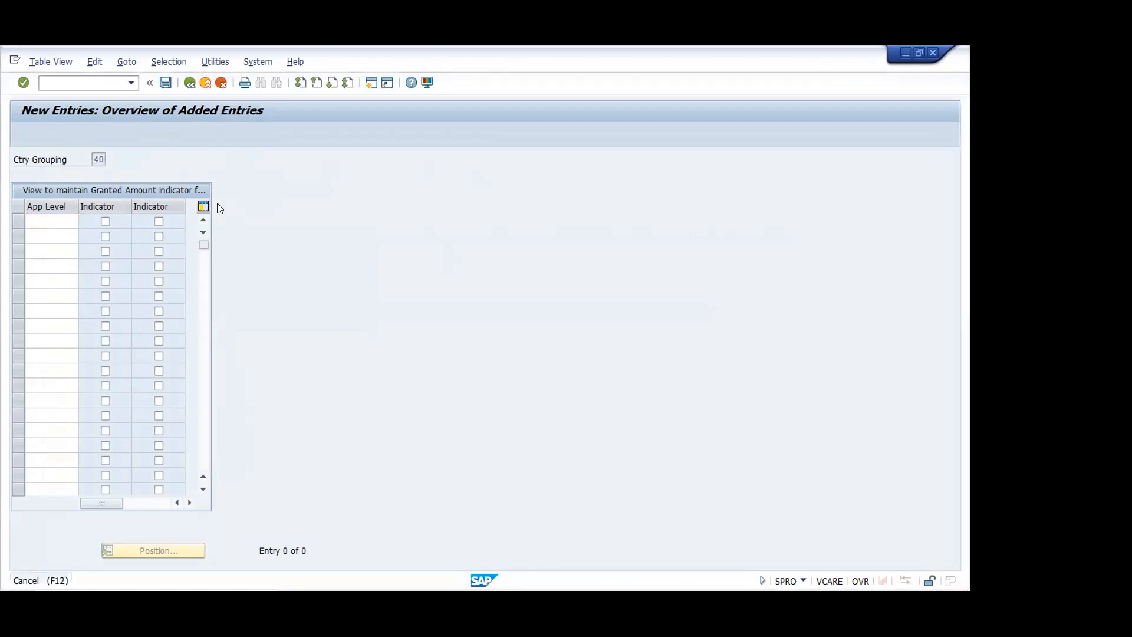
{"action": "left_click", "coordinate": [222, 82]}
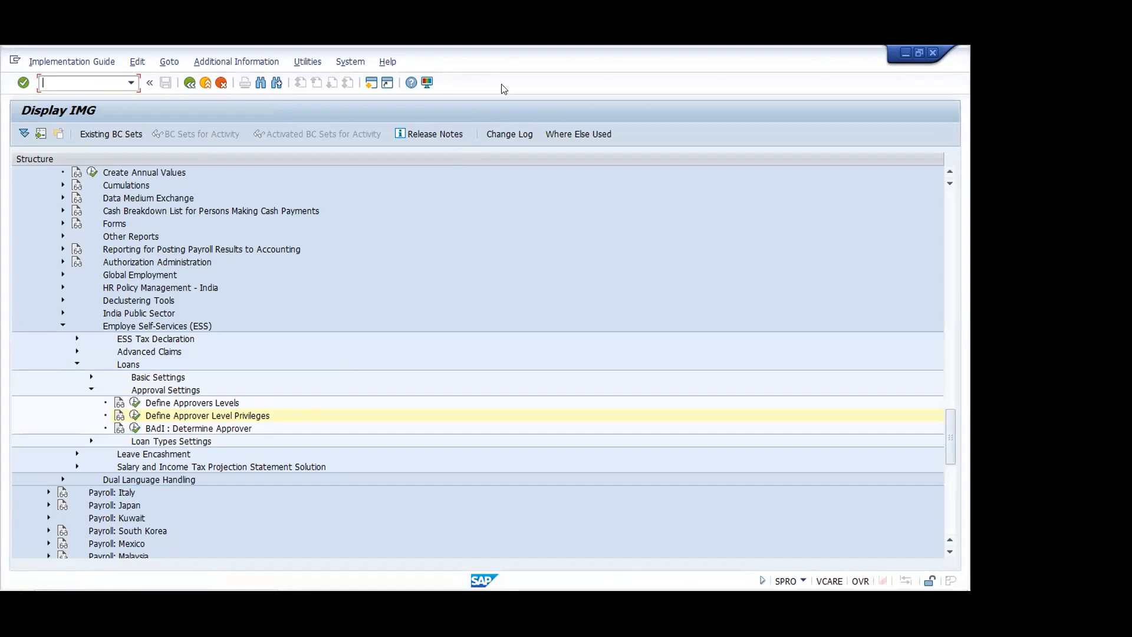
{"action": "key", "text": "alt+a"}
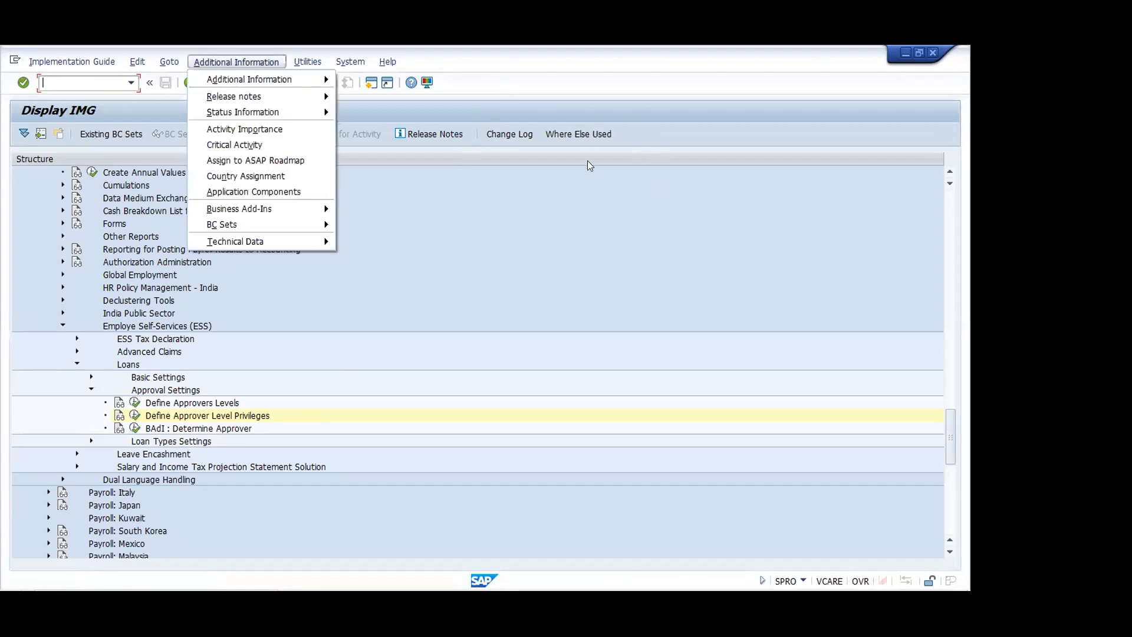
{"action": "key", "text": "Escape"}
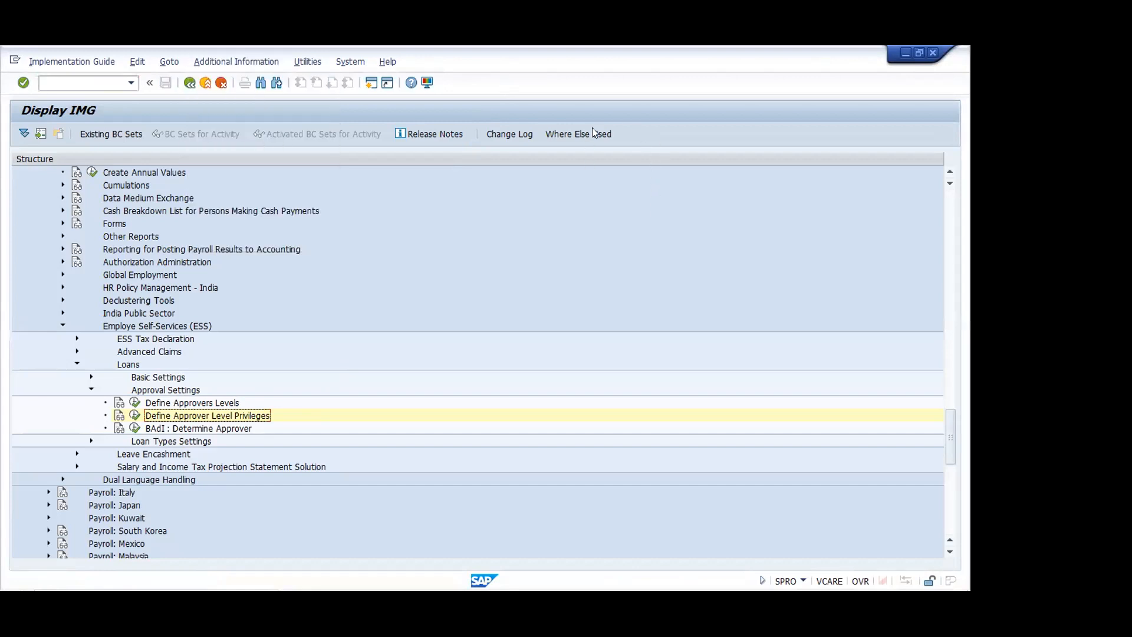
{"action": "key", "text": "alt+Tab"}
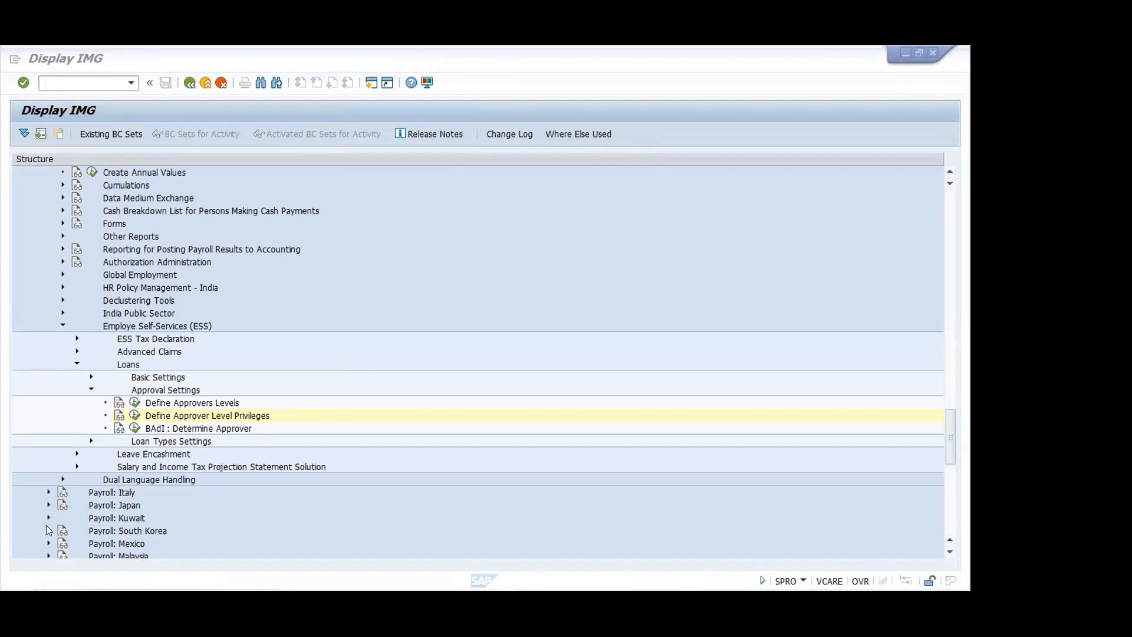
Expand Loan Types Settings, open Define Loan Types and Conditions for country grouping 40 and start a new entry.
{"action": "left_click", "coordinate": [93, 441]}
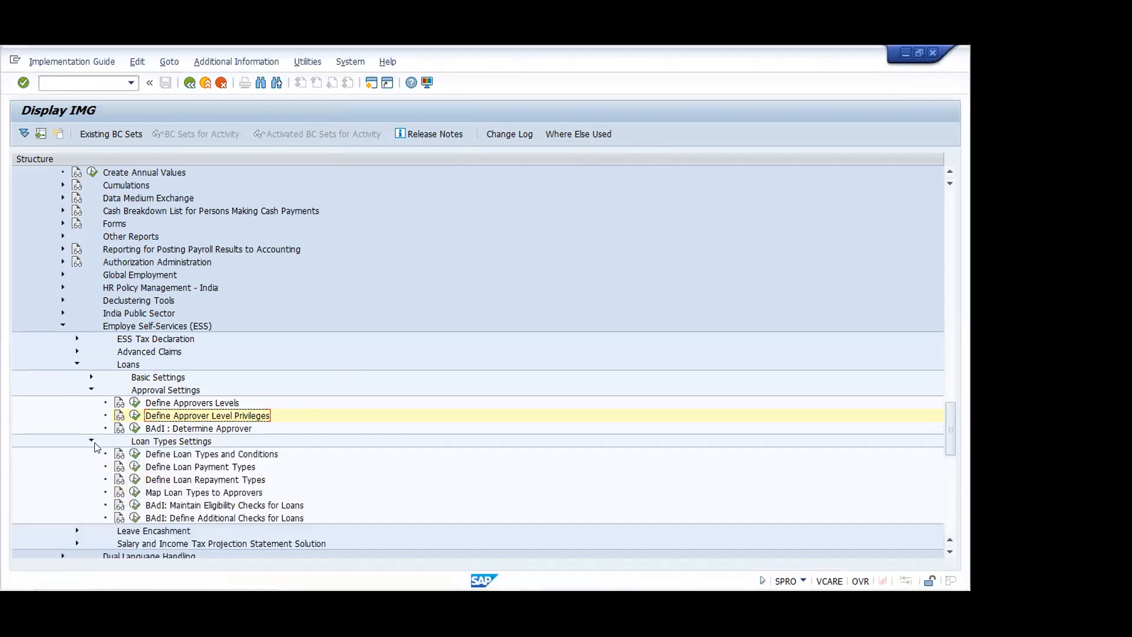
{"action": "scroll", "coordinate": [192, 444], "scroll_direction": "down", "scroll_amount": 3}
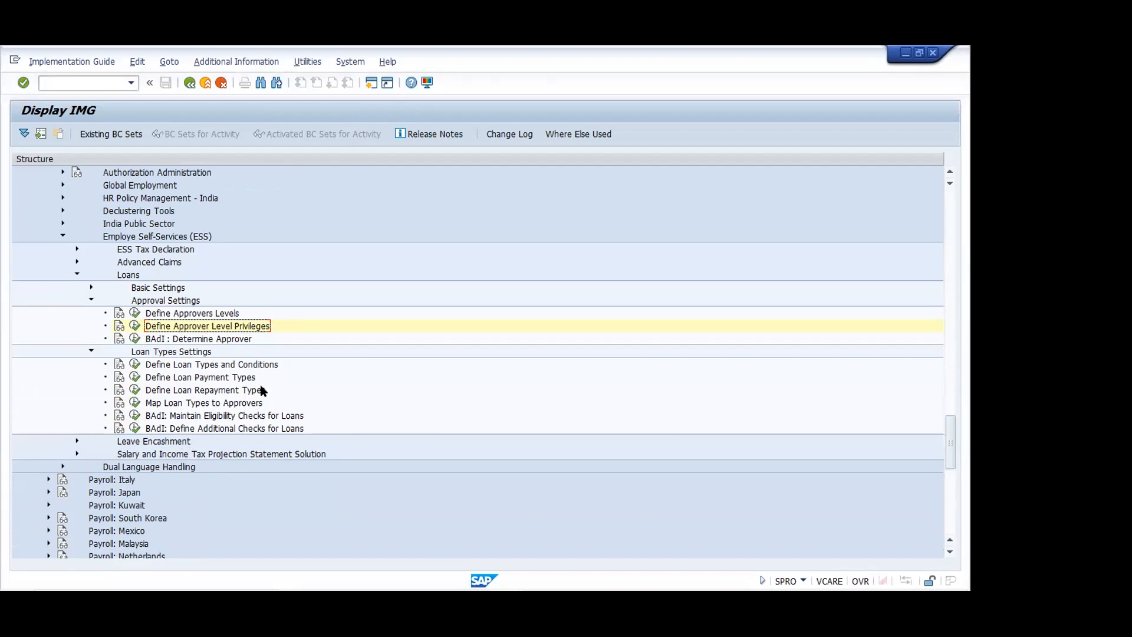
{"action": "left_click", "coordinate": [133, 364]}
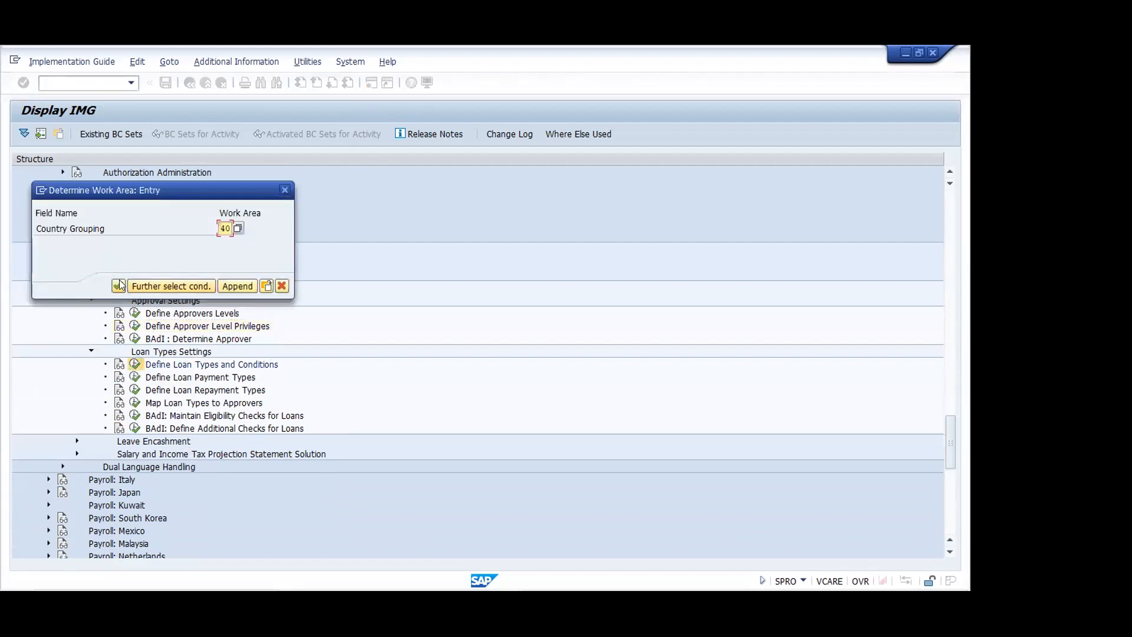
{"action": "left_click", "coordinate": [118, 286]}
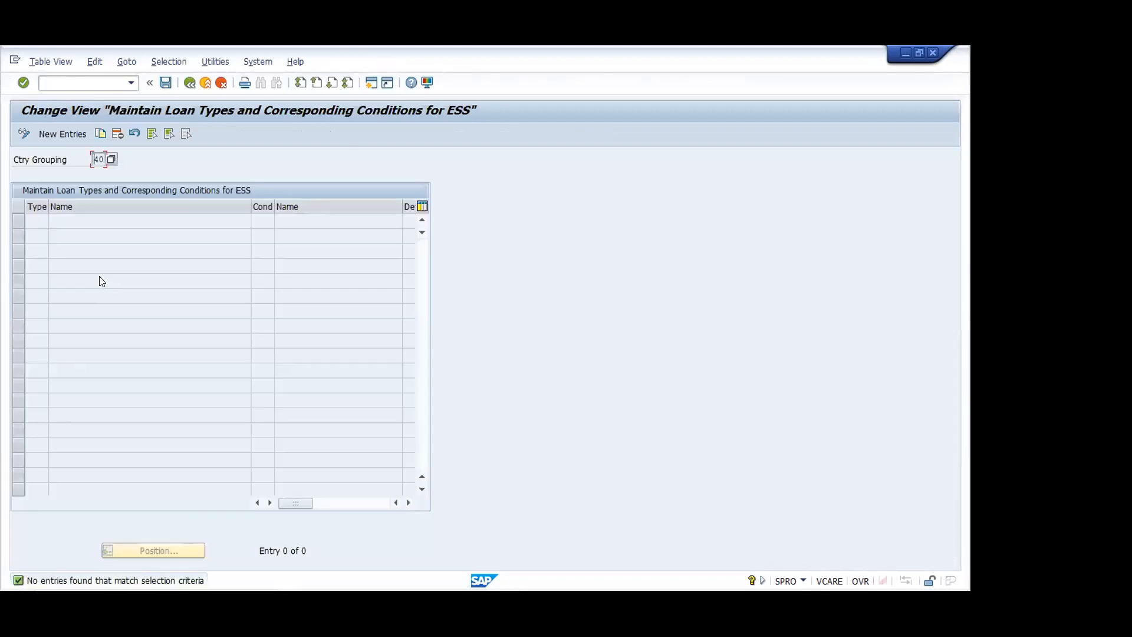
{"action": "left_click", "coordinate": [72, 131]}
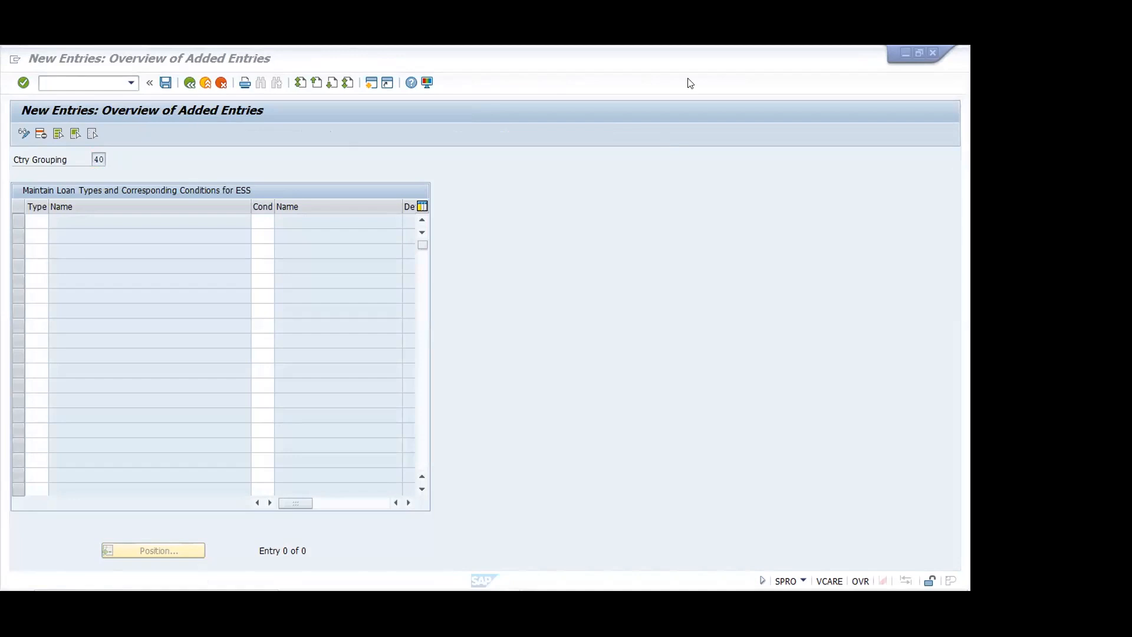
Fill in the new entry with loan type 0120, Personal loan with payment by instalment, and loan condition 01, 6% int. Monthly instal.
{"action": "left_click", "coordinate": [31, 220]}
{"action": "key", "text": "F4"}
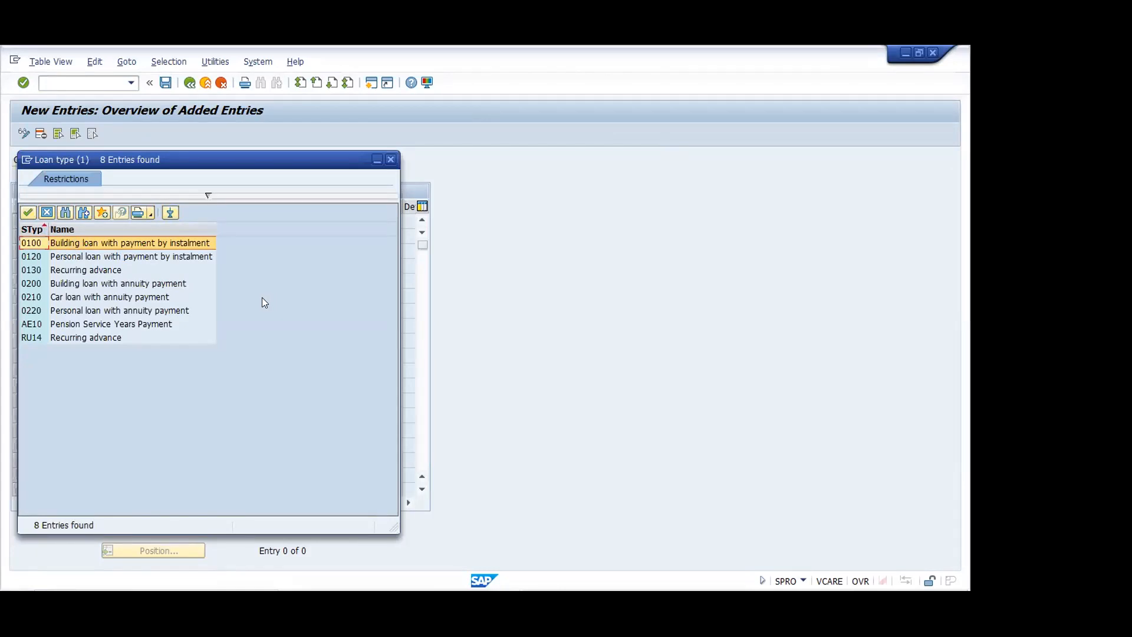
{"action": "double_click", "coordinate": [92, 255]}
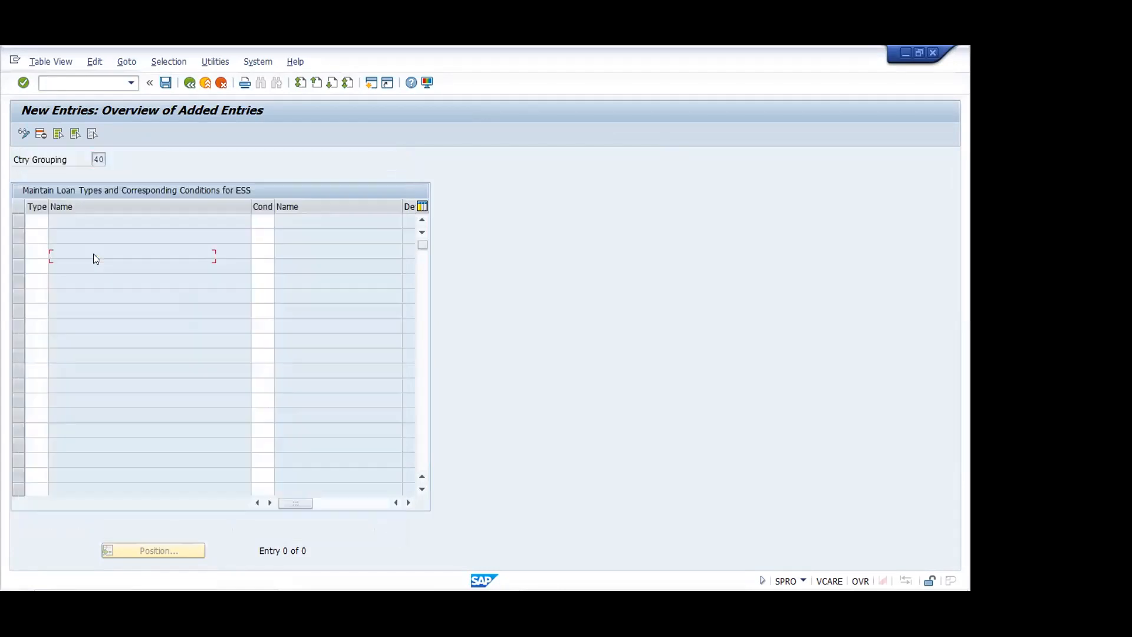
{"action": "left_click", "coordinate": [270, 221]}
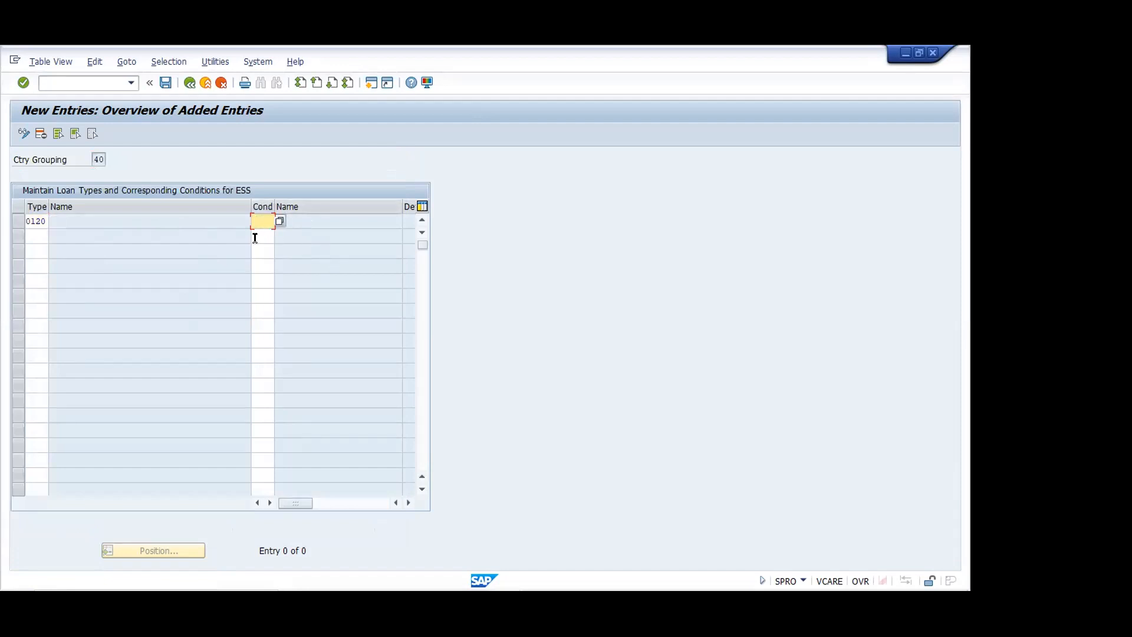
{"action": "left_click", "coordinate": [408, 502]}
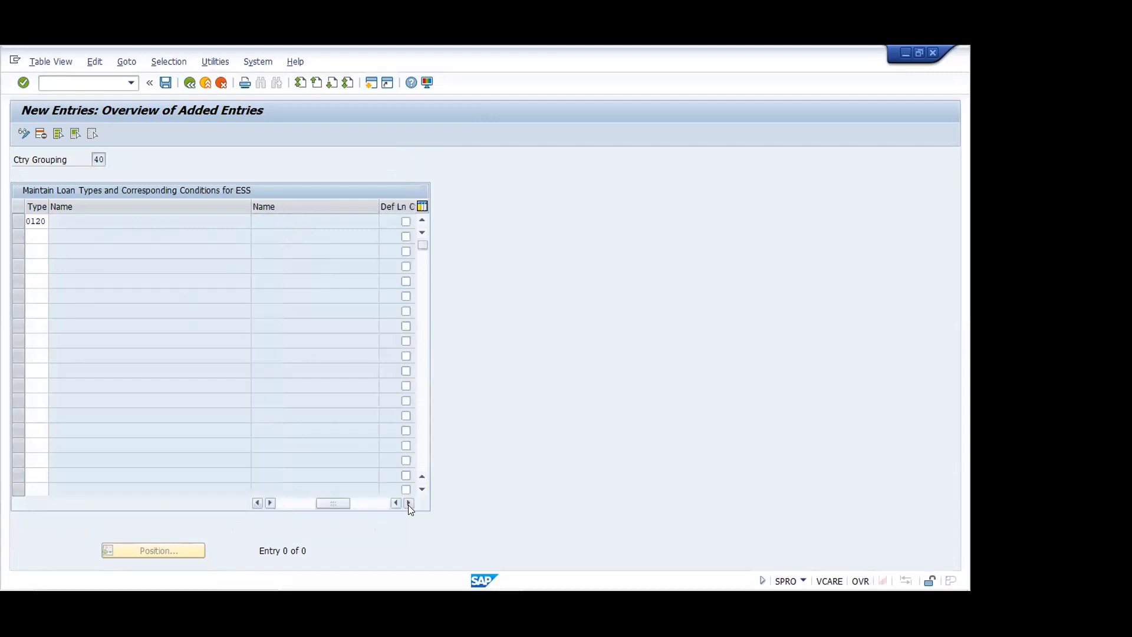
{"action": "left_click", "coordinate": [257, 502]}
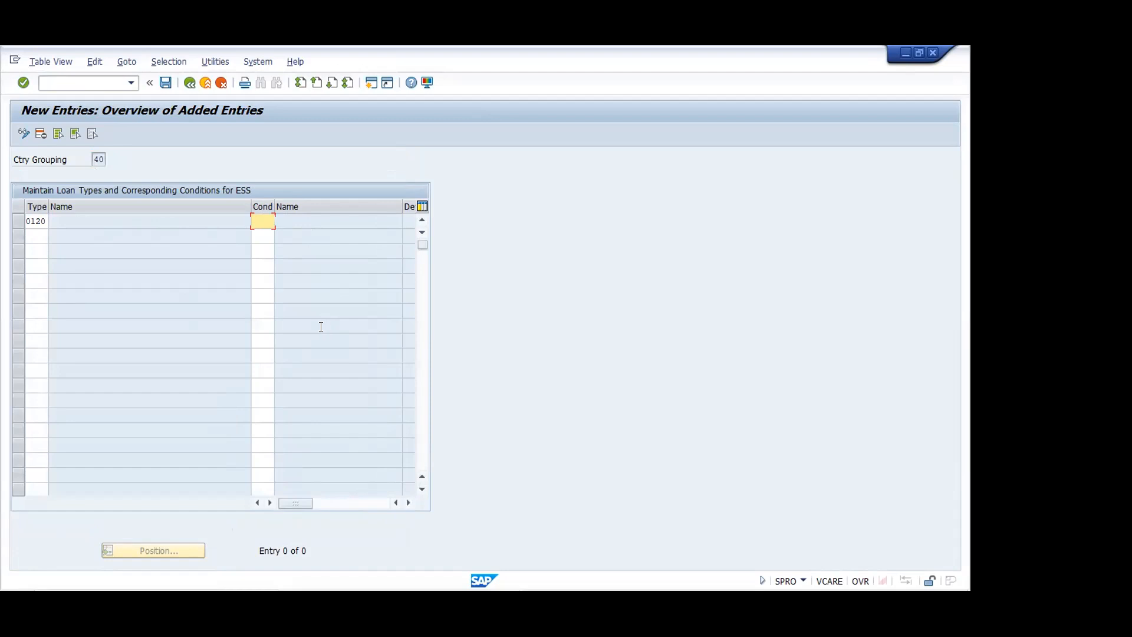
{"action": "left_click", "coordinate": [267, 220]}
{"action": "left_click", "coordinate": [273, 221]}
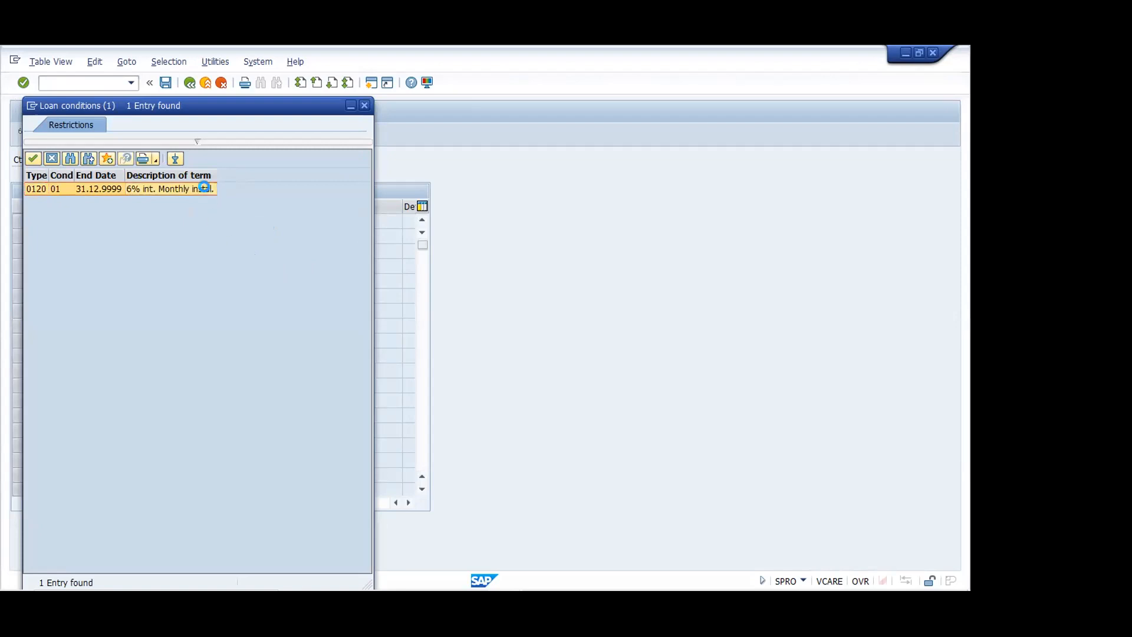
{"action": "double_click", "coordinate": [208, 189]}
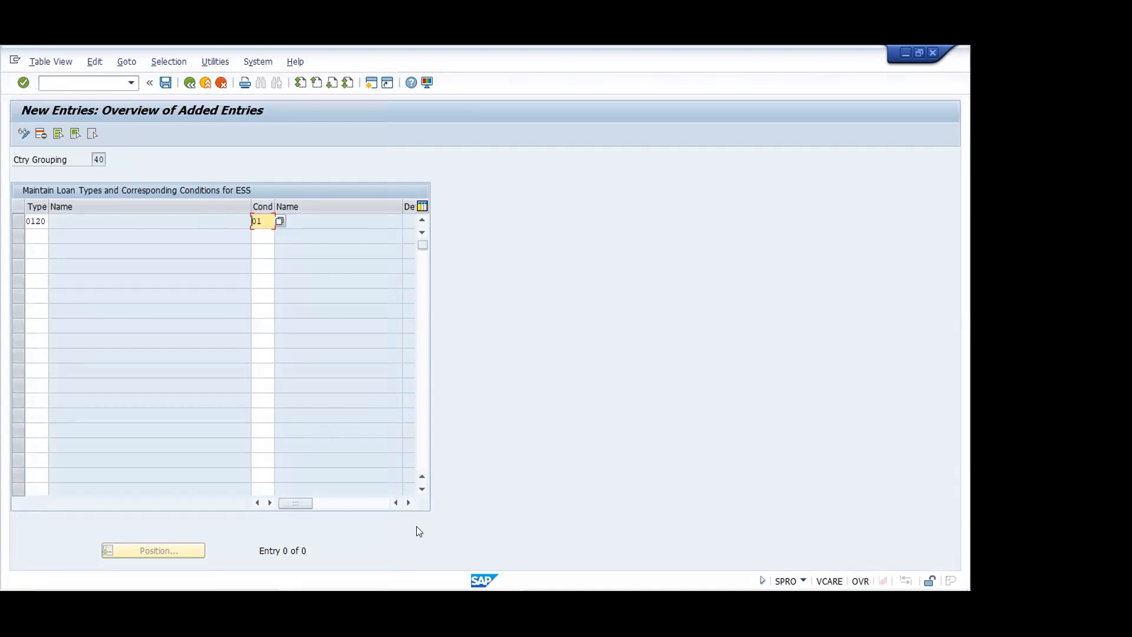
{"action": "key", "text": "Return"}
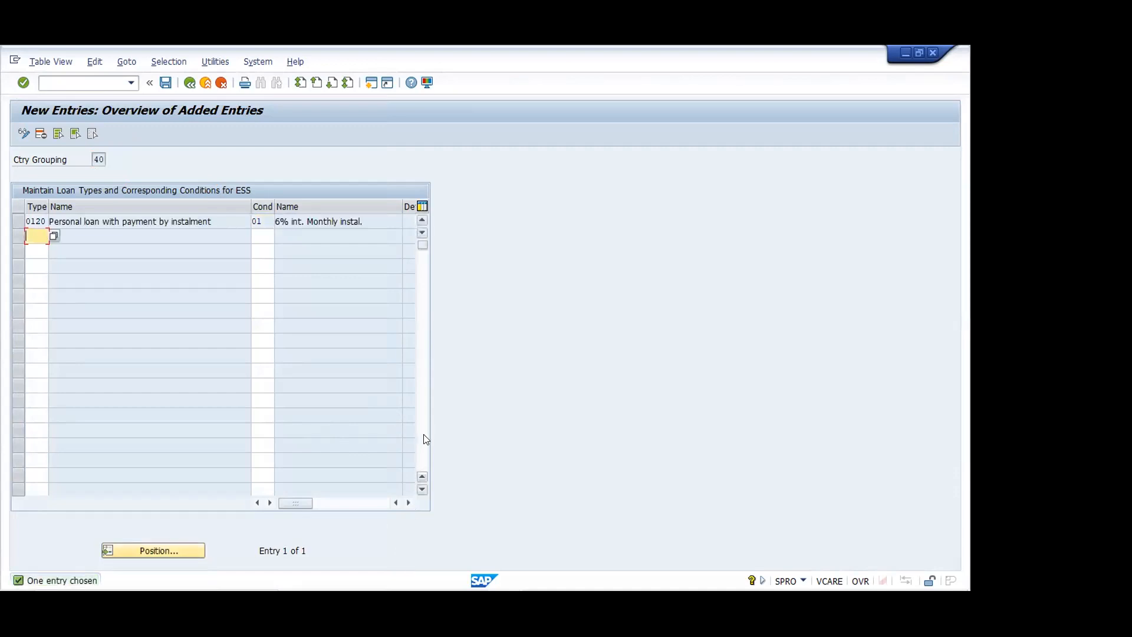
Mark the condition of loan type 0120 as the default loan condition, save the entry and leave the new entries view.
{"action": "left_click", "coordinate": [408, 503]}
{"action": "left_click", "coordinate": [408, 503]}
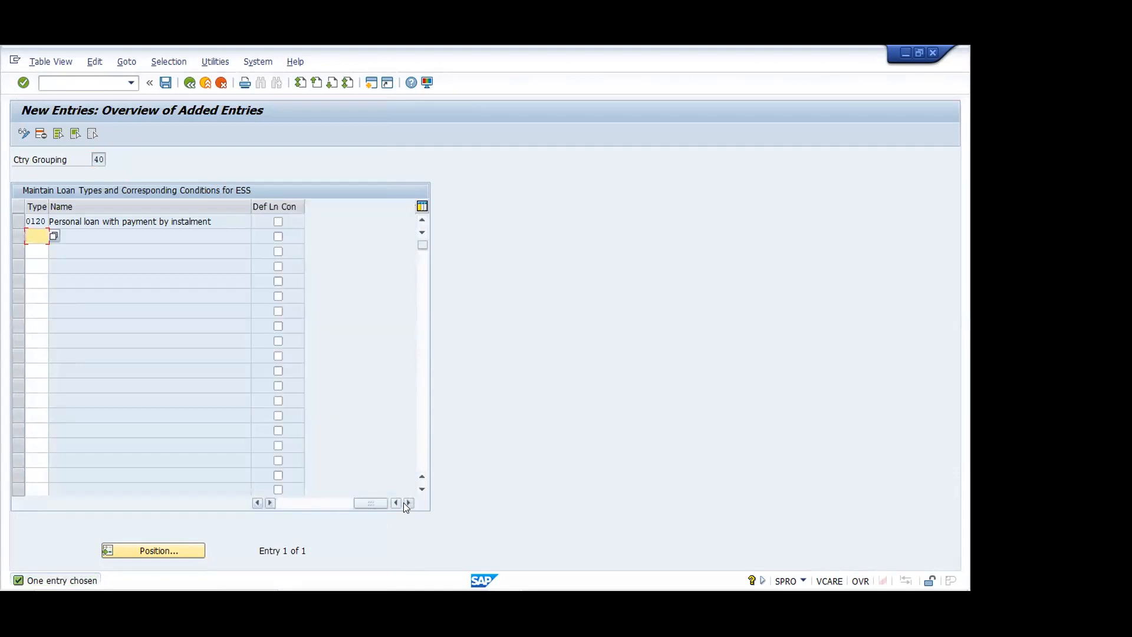
{"action": "left_click", "coordinate": [278, 222]}
{"action": "key", "text": "ctrl+s"}
{"action": "key", "text": "Return"}
{"action": "key", "text": "alt+Tab"}
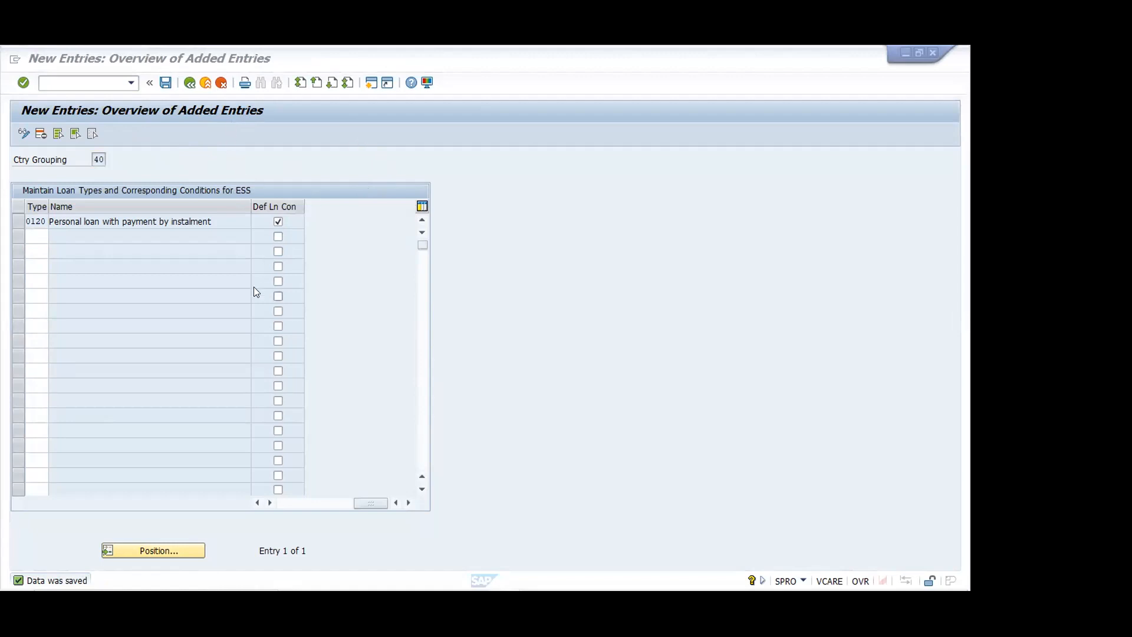
{"action": "left_click", "coordinate": [190, 86]}
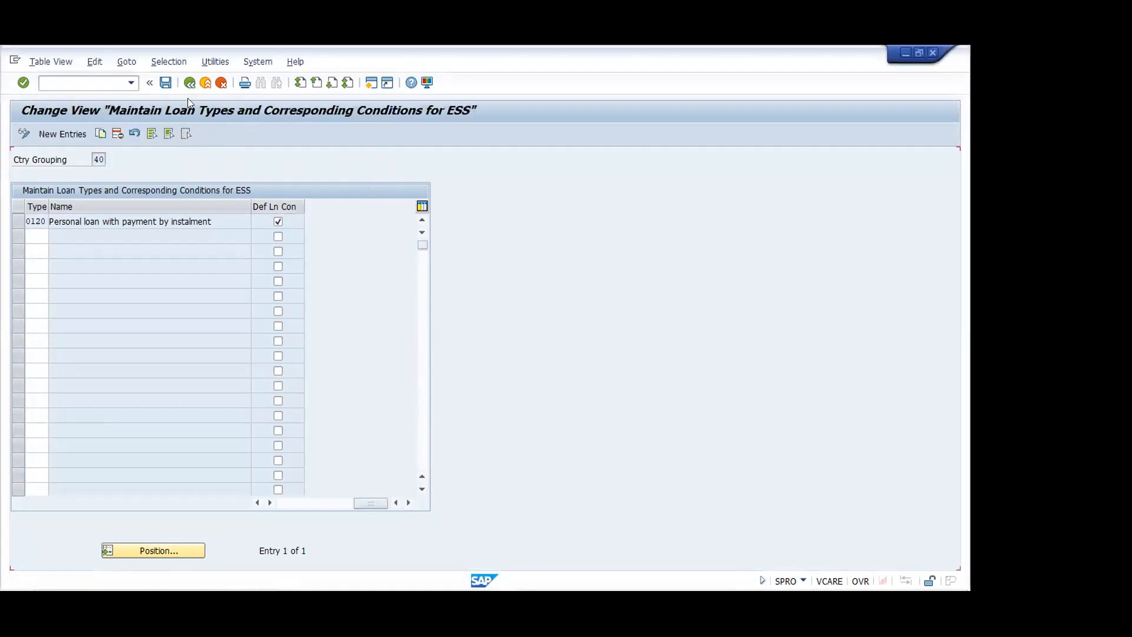
Return to the implementation guide, open Define Loan Payment Types for country grouping 40 and start a new entry.
{"action": "left_click", "coordinate": [189, 86]}
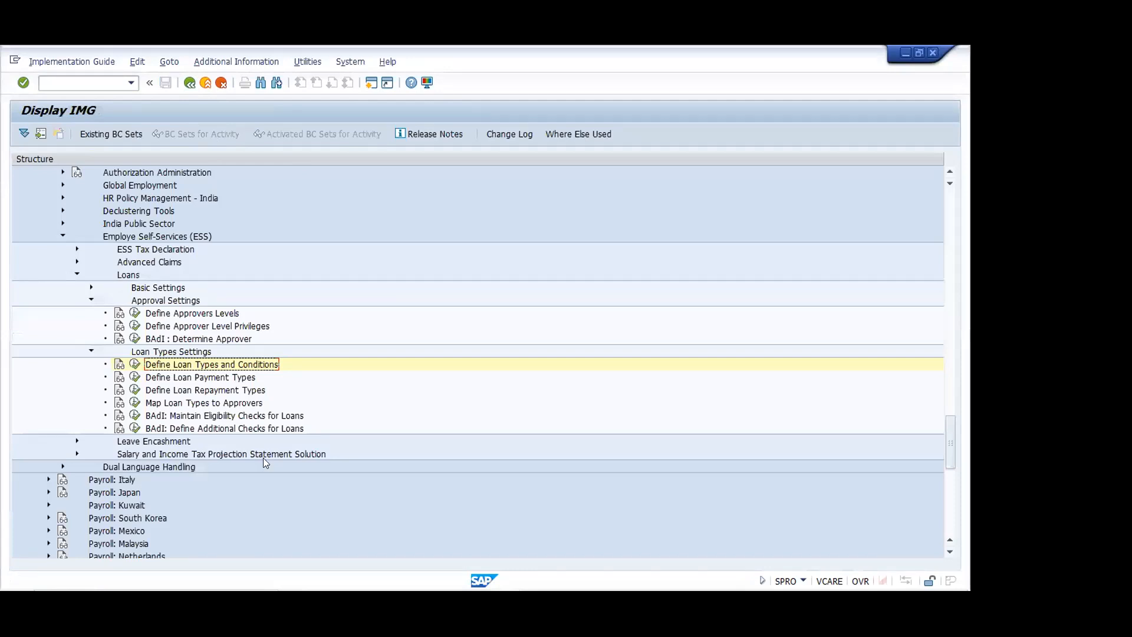
{"action": "left_click", "coordinate": [130, 376]}
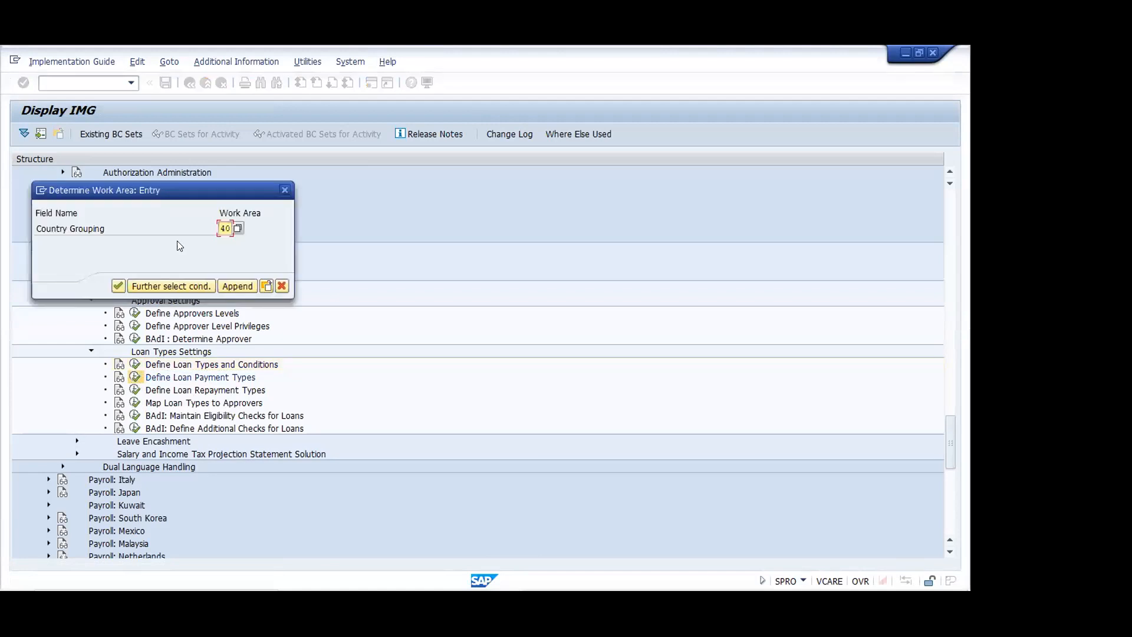
{"action": "left_click", "coordinate": [117, 286]}
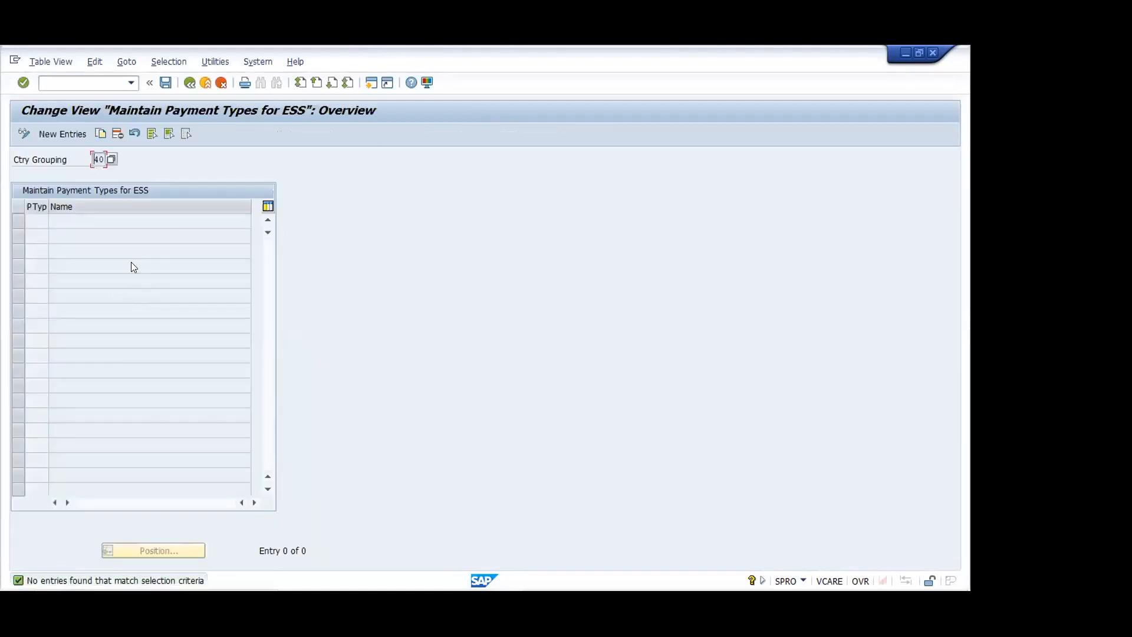
{"action": "left_click", "coordinate": [59, 133]}
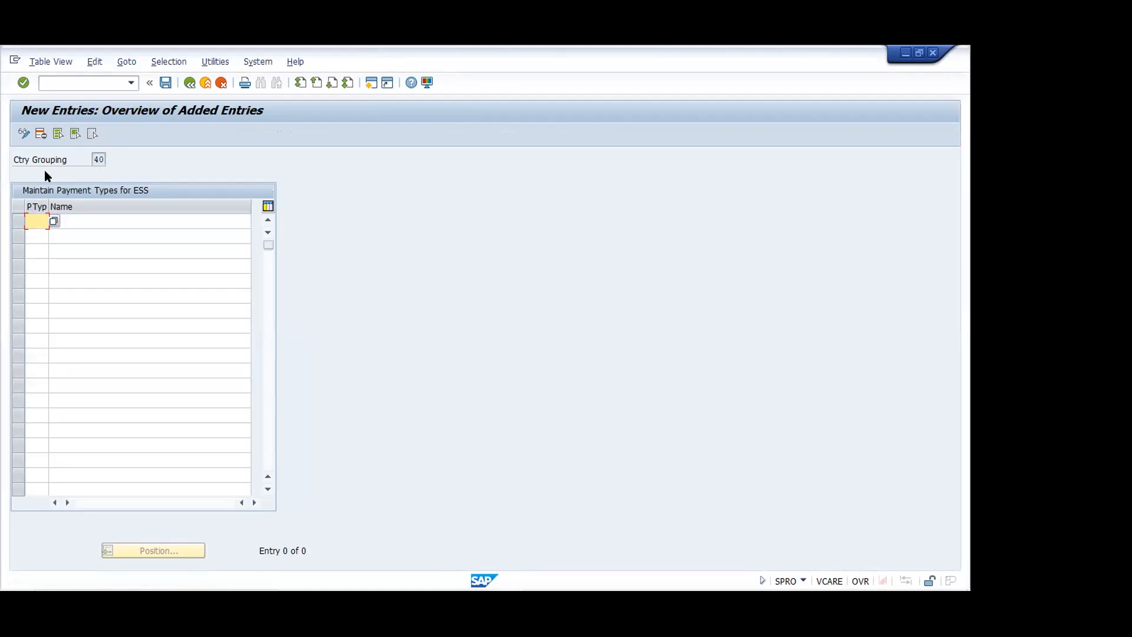
Fill in the new entry with payment type 0150, Loan payment (payroll).
{"action": "key", "text": "Return"}
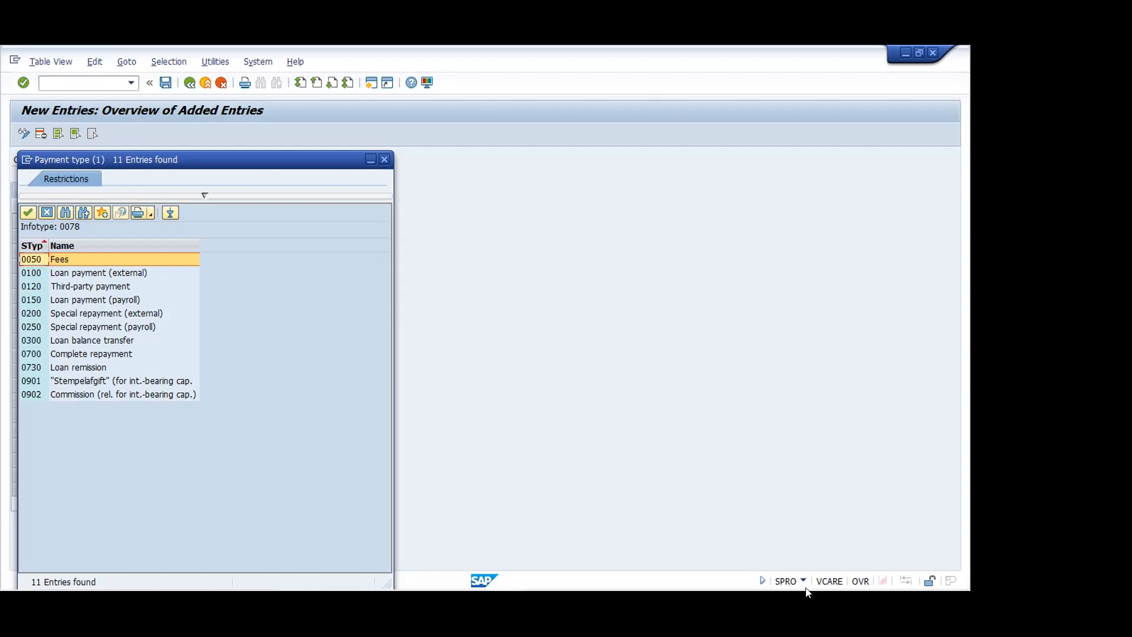
{"action": "double_click", "coordinate": [118, 300]}
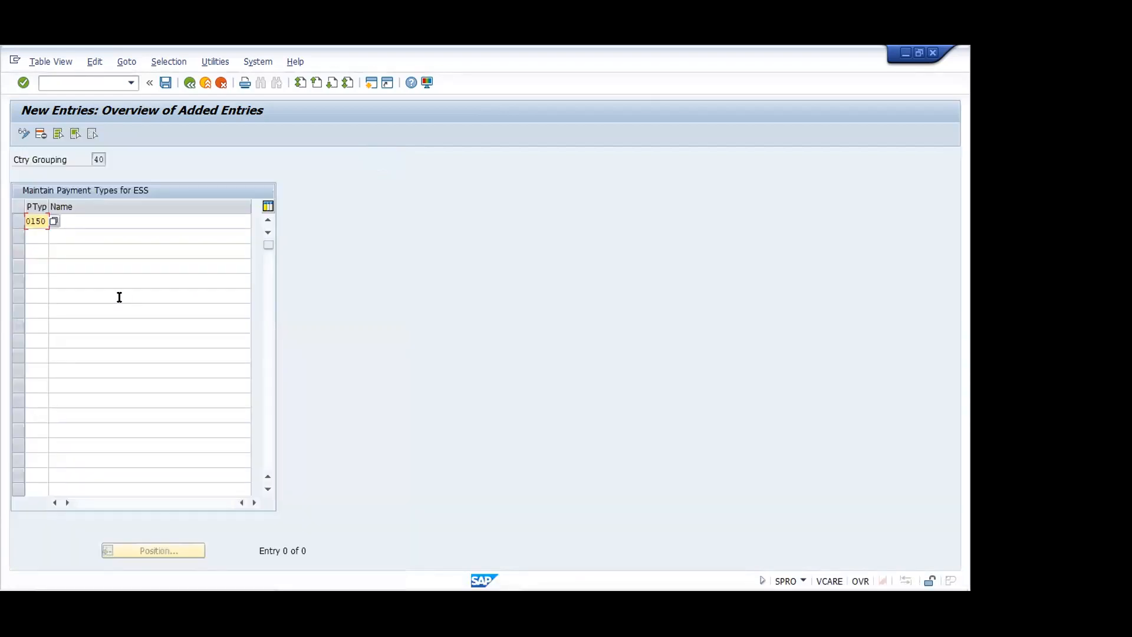
{"action": "left_click", "coordinate": [130, 221]}
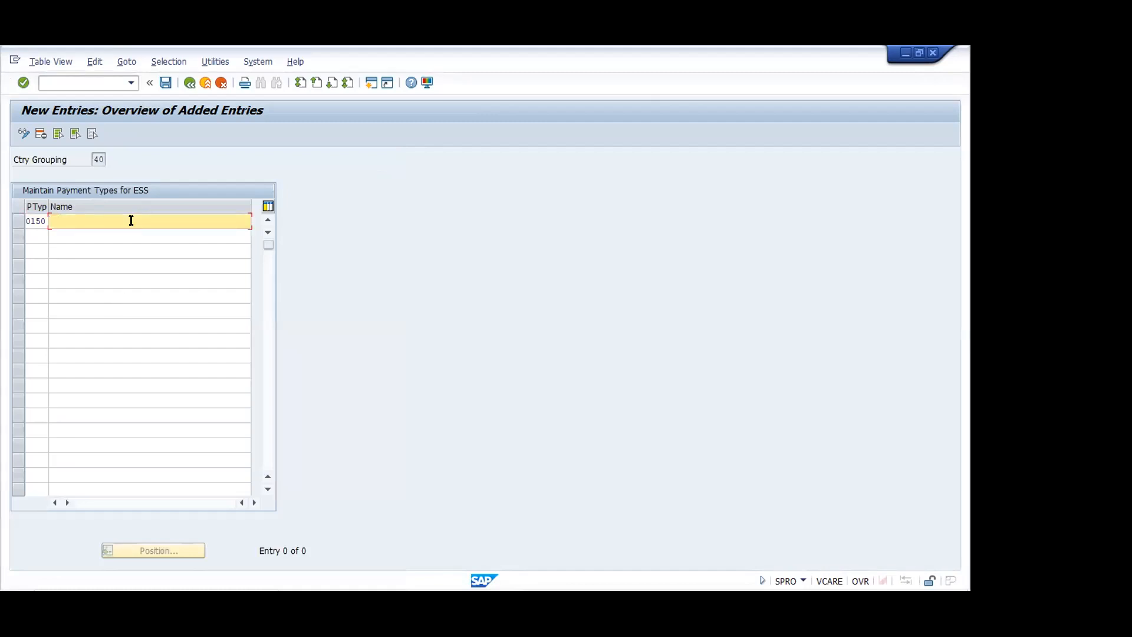
{"action": "key", "text": "Return"}
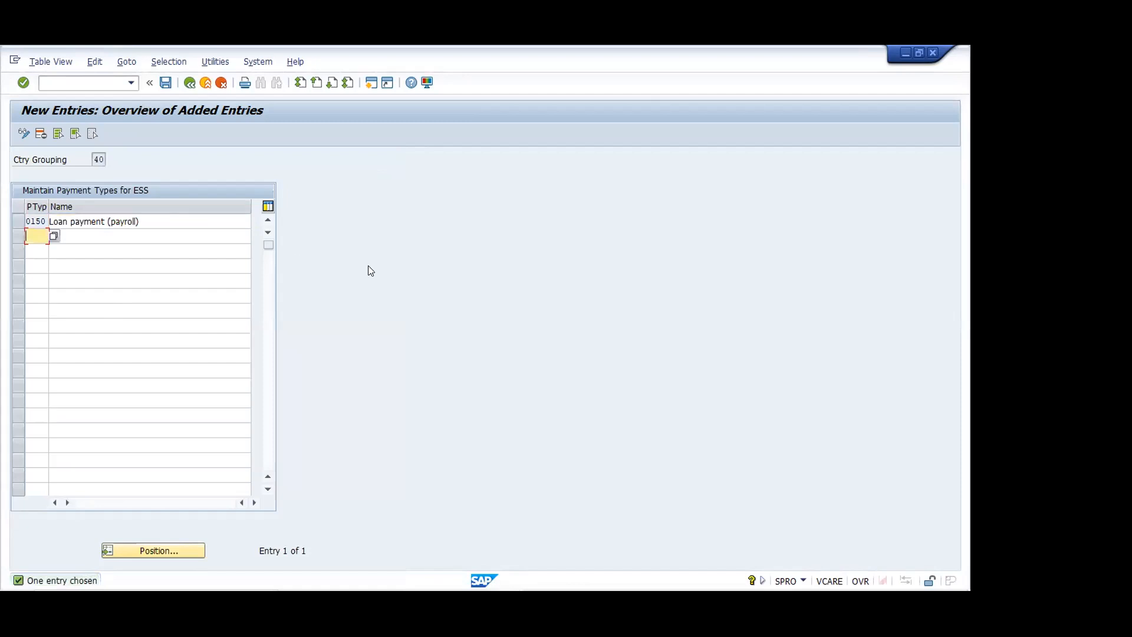
Save the payment type entry under the IN -45 CONFIGURATION customizing request and return to the implementation guide.
{"action": "key", "text": "ctrl+s"}
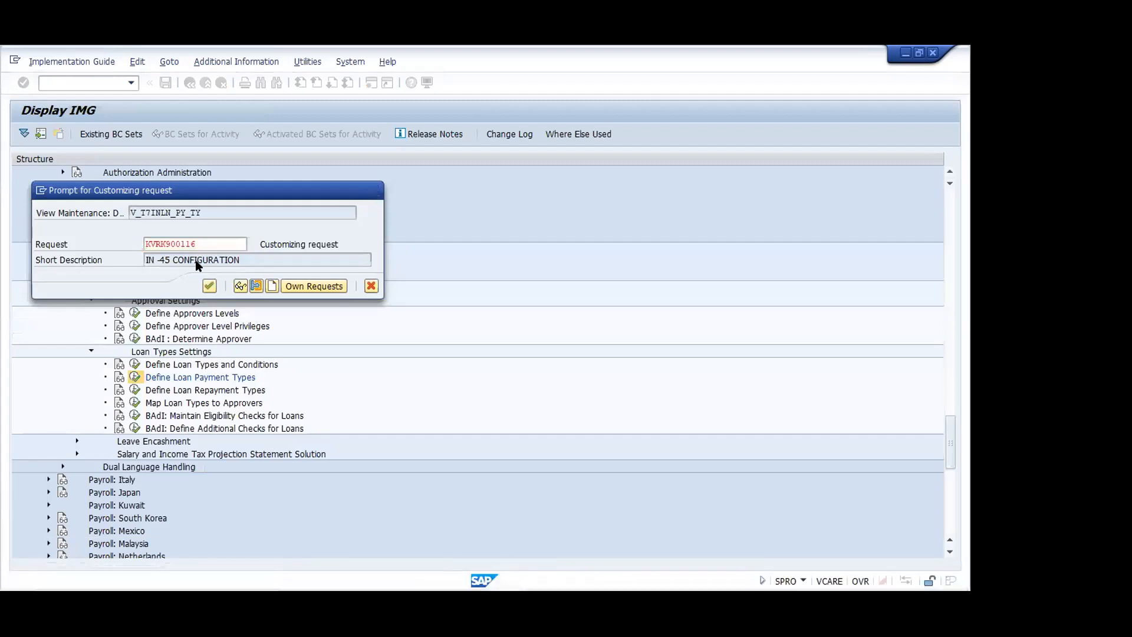
{"action": "key", "text": "Return"}
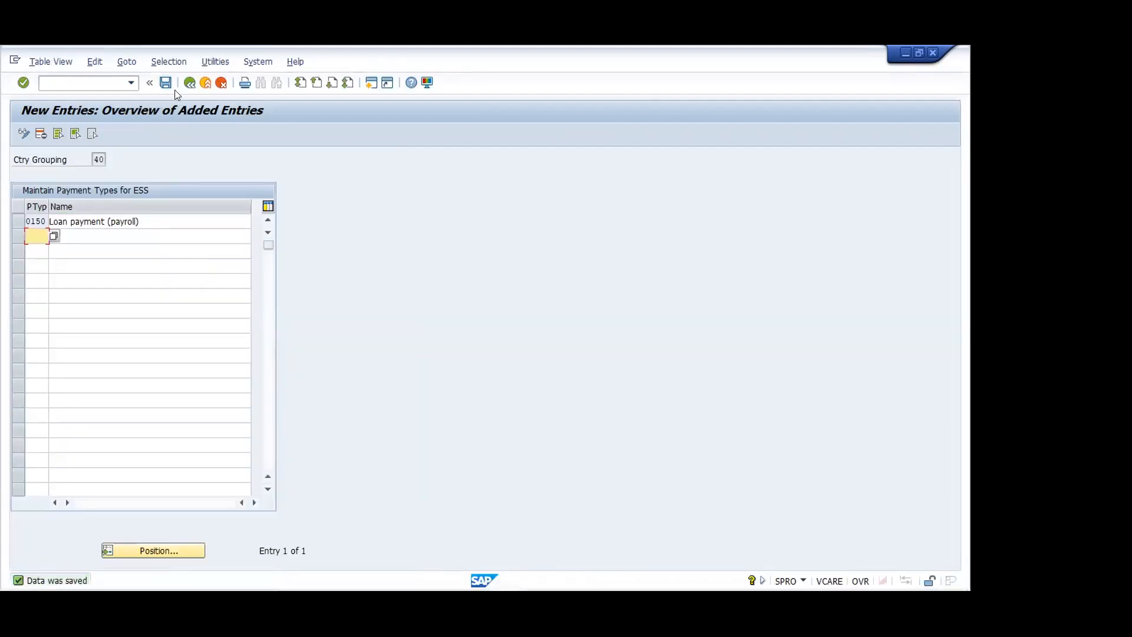
{"action": "key", "text": "F3"}
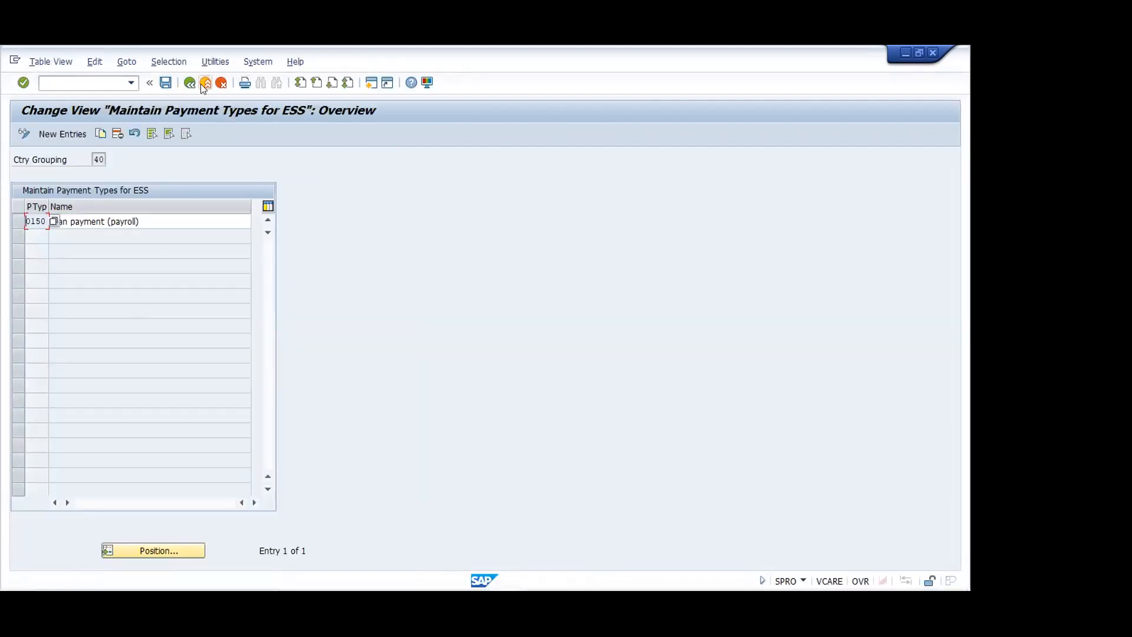
{"action": "left_click", "coordinate": [188, 83]}
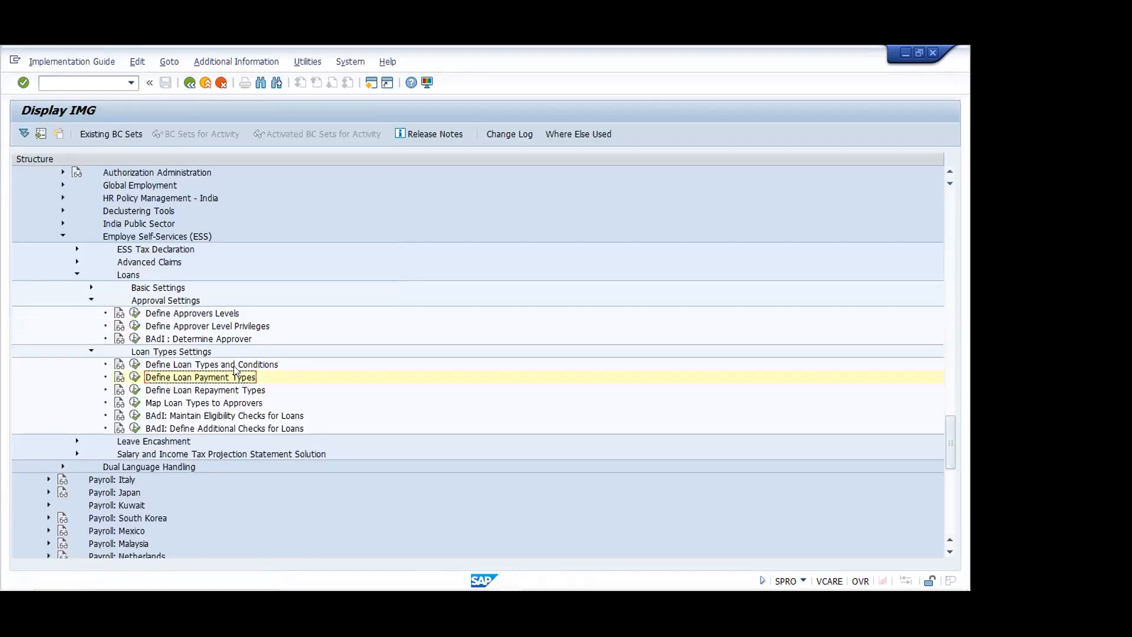
Open Define Loan Repayment Types for country grouping 40 and start a new entry.
{"action": "left_click", "coordinate": [135, 392]}
{"action": "left_click", "coordinate": [112, 286]}
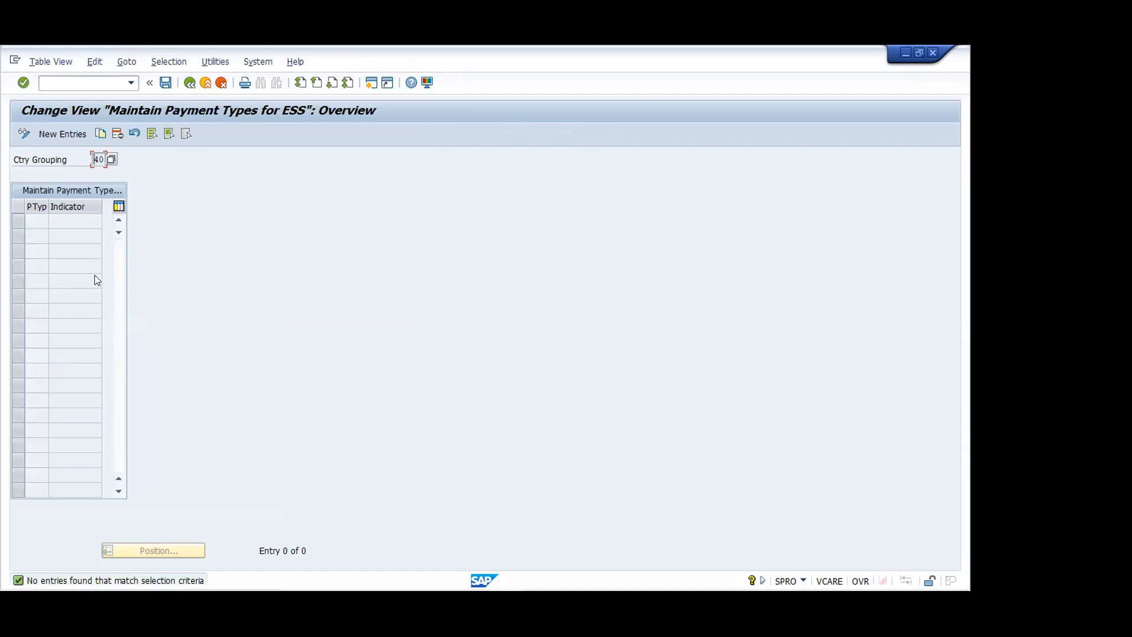
{"action": "left_click", "coordinate": [65, 132]}
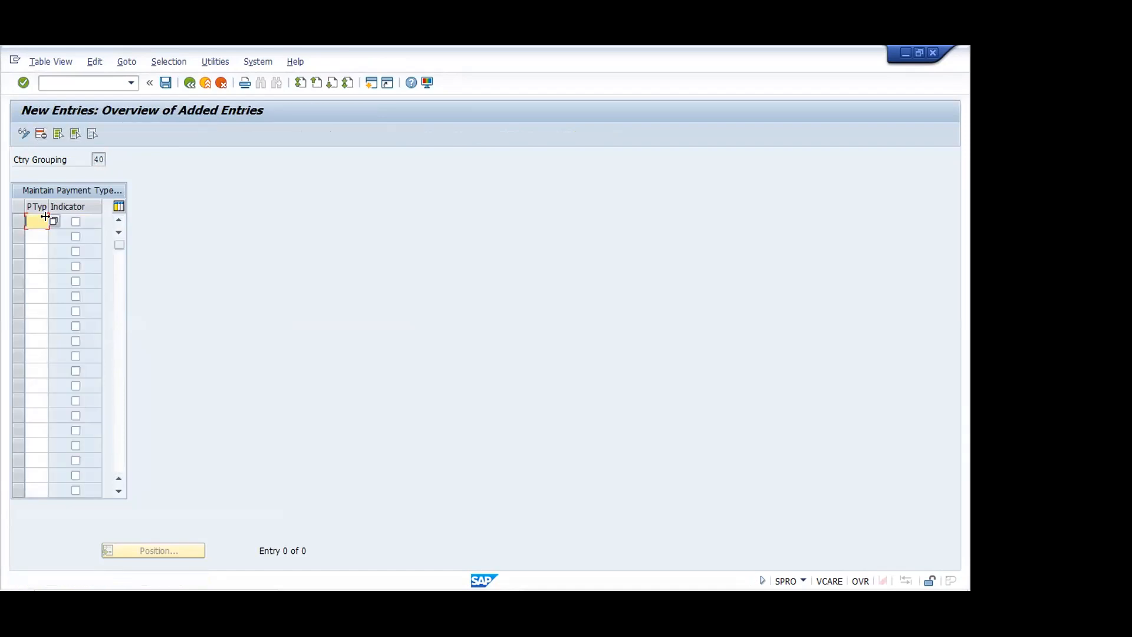
Enter payment type 0150, Loan payment (payroll), as the repayment type and switch on its indicator.
{"action": "left_click", "coordinate": [49, 218]}
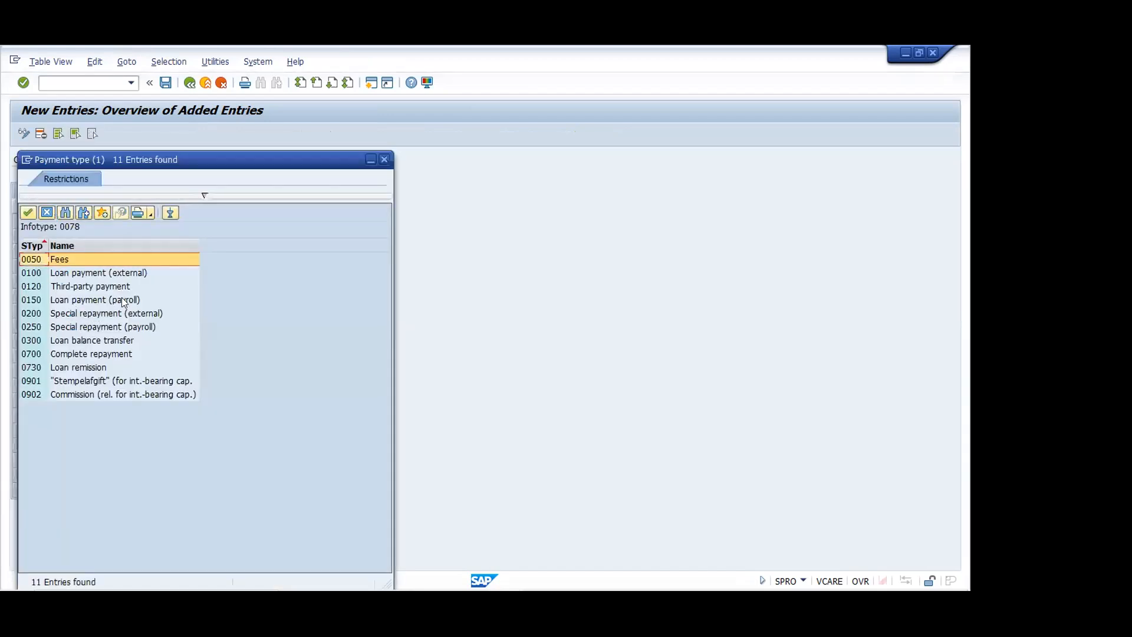
{"action": "left_click", "coordinate": [123, 301]}
{"action": "double_click", "coordinate": [128, 296]}
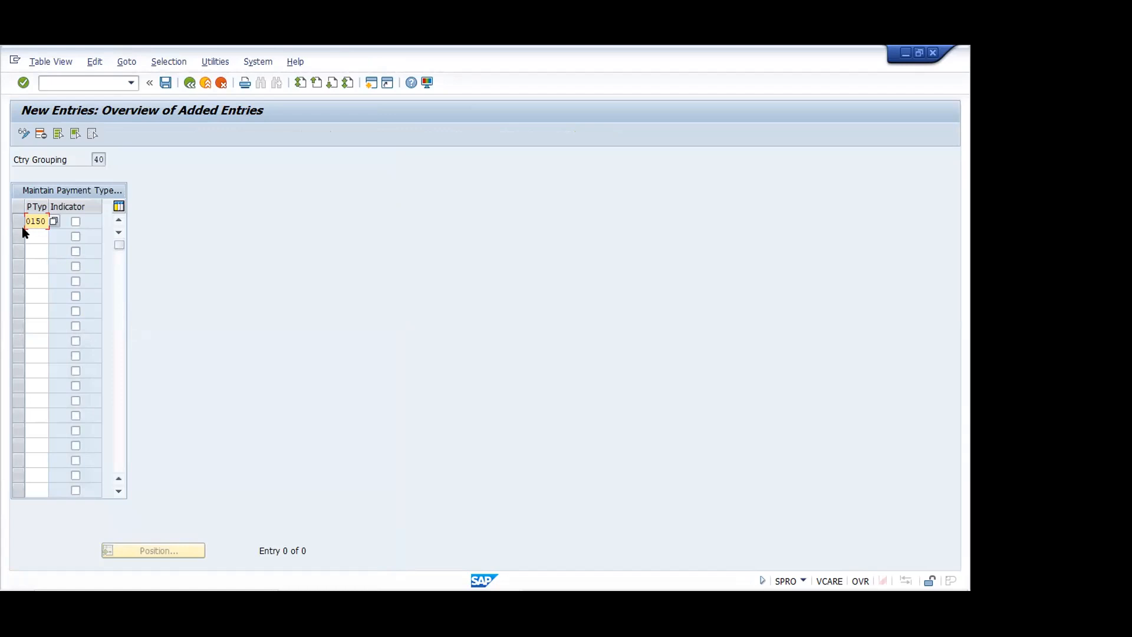
{"action": "left_click", "coordinate": [76, 221]}
Save the repayment type entry under the IN -45 CONFIGURATION customizing request and return to the implementation guide.
{"action": "left_click", "coordinate": [166, 83]}
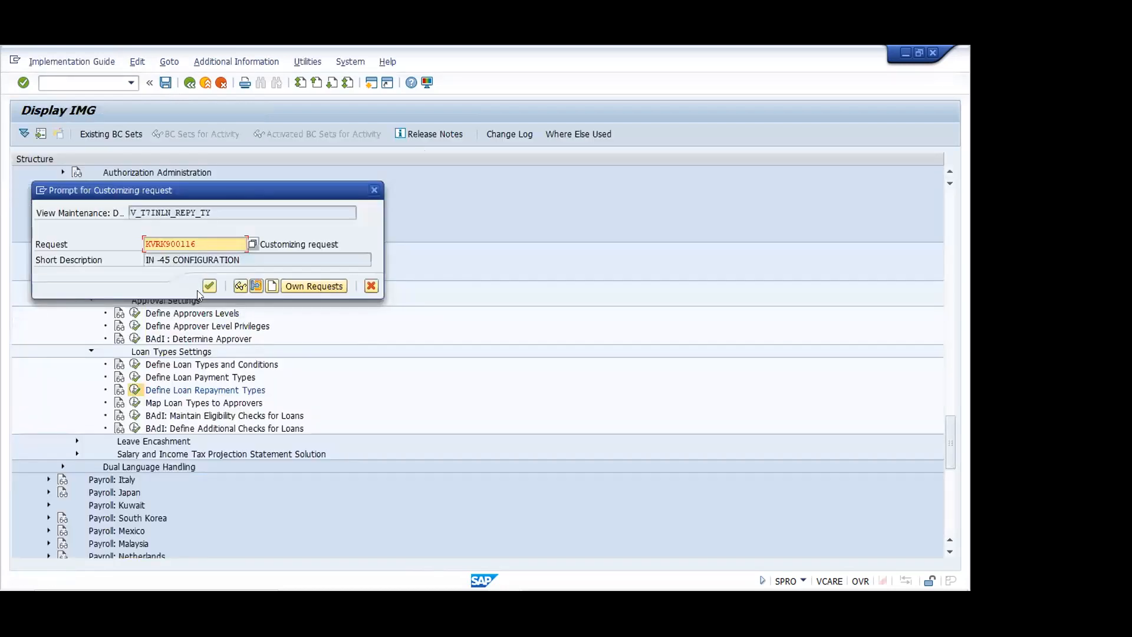
{"action": "left_click", "coordinate": [209, 287]}
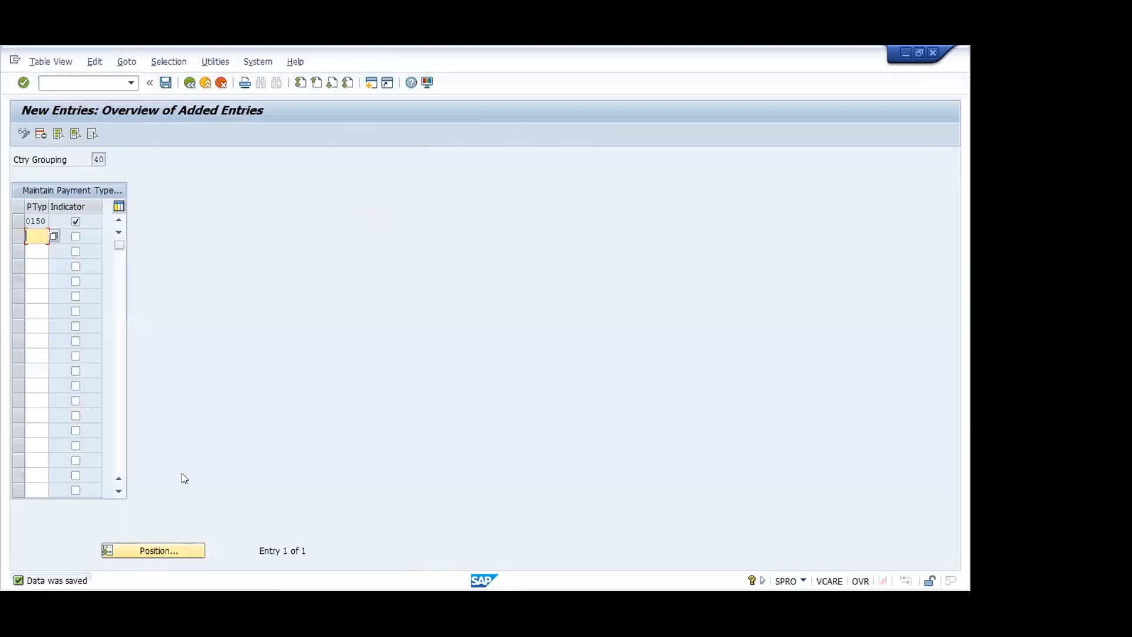
{"action": "left_click", "coordinate": [193, 84]}
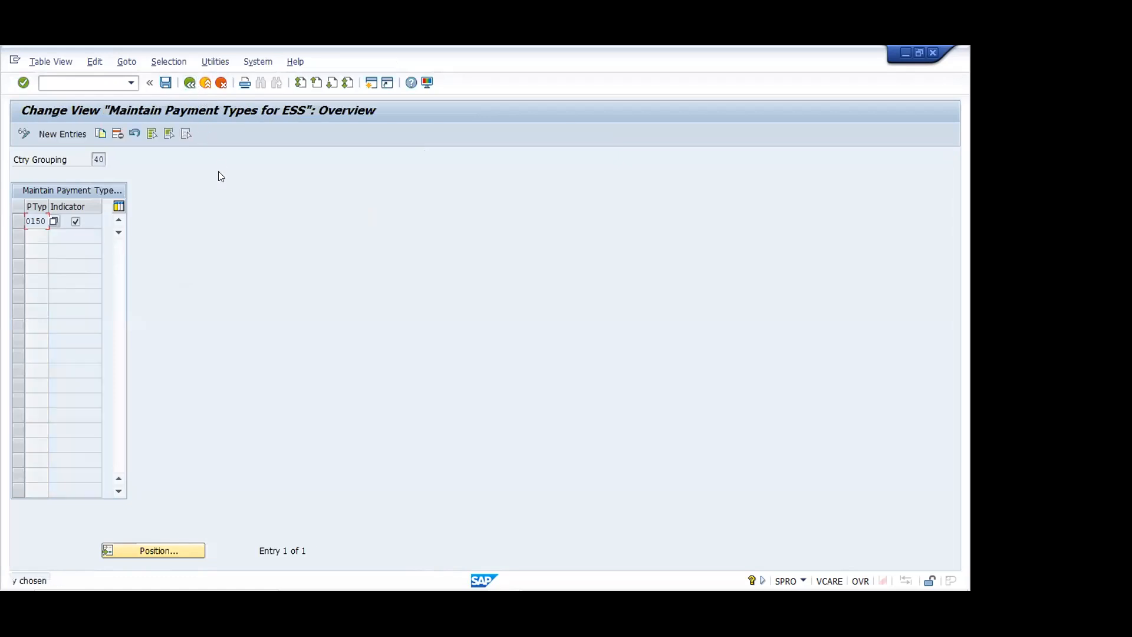
{"action": "left_click", "coordinate": [188, 88]}
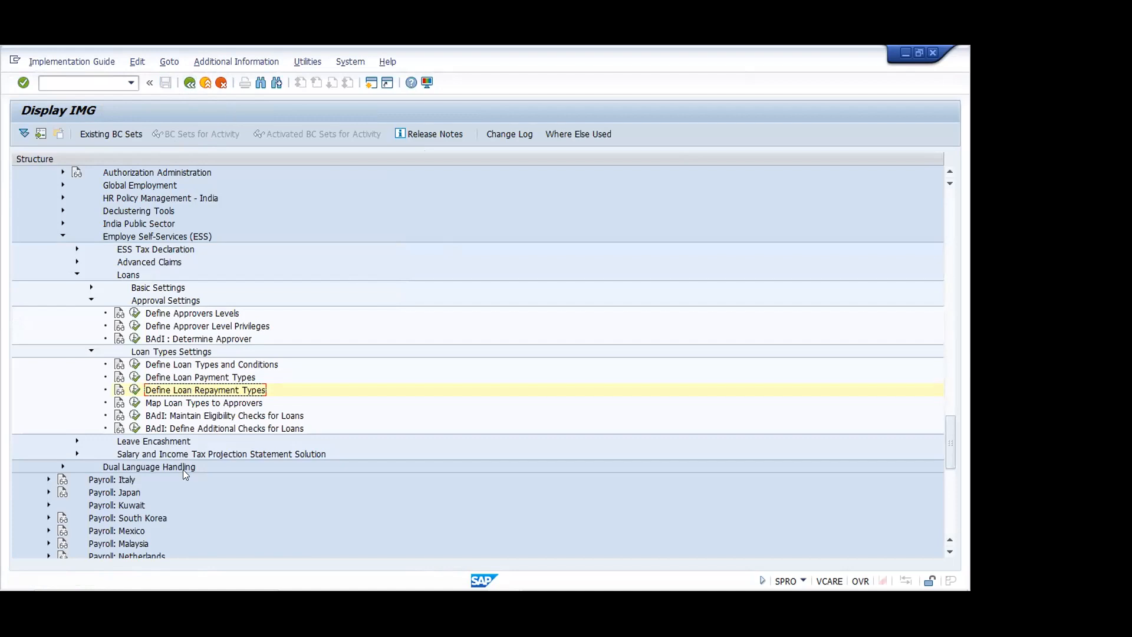
Open Map Loan Types to Approvers for country grouping 40 and start a new entry.
{"action": "left_click", "coordinate": [130, 403]}
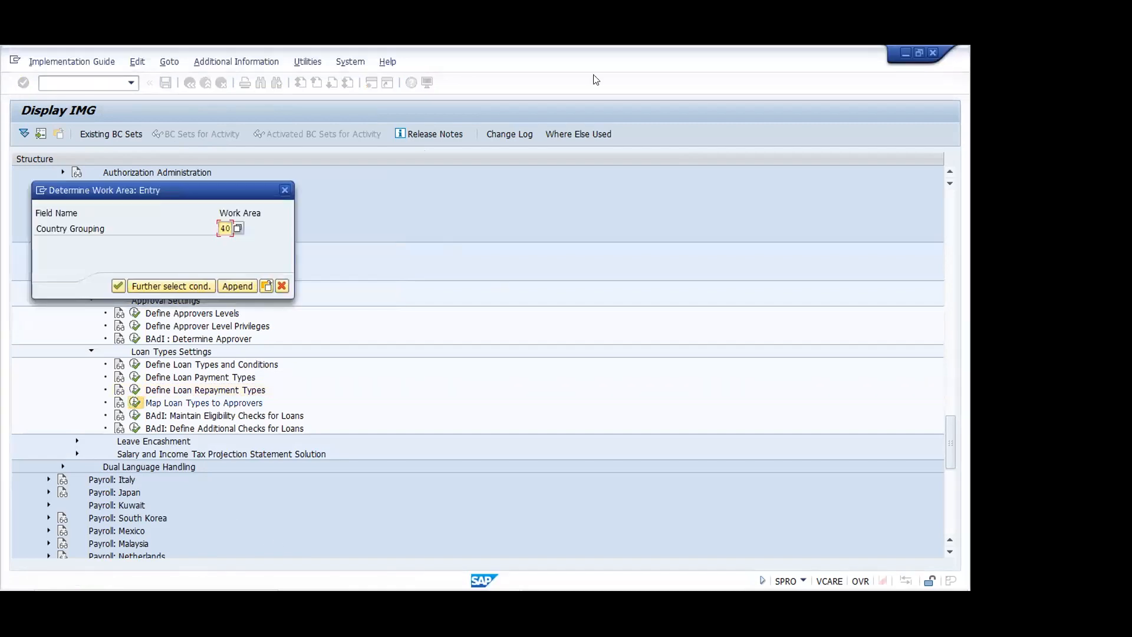
{"action": "key", "text": "Return"}
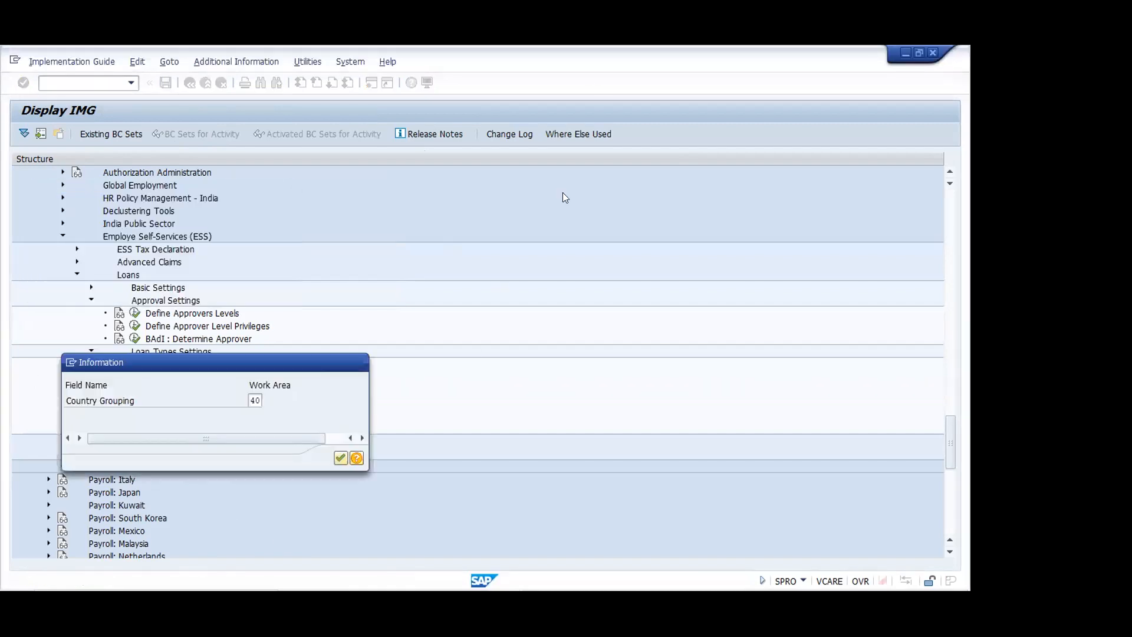
{"action": "left_click", "coordinate": [339, 461]}
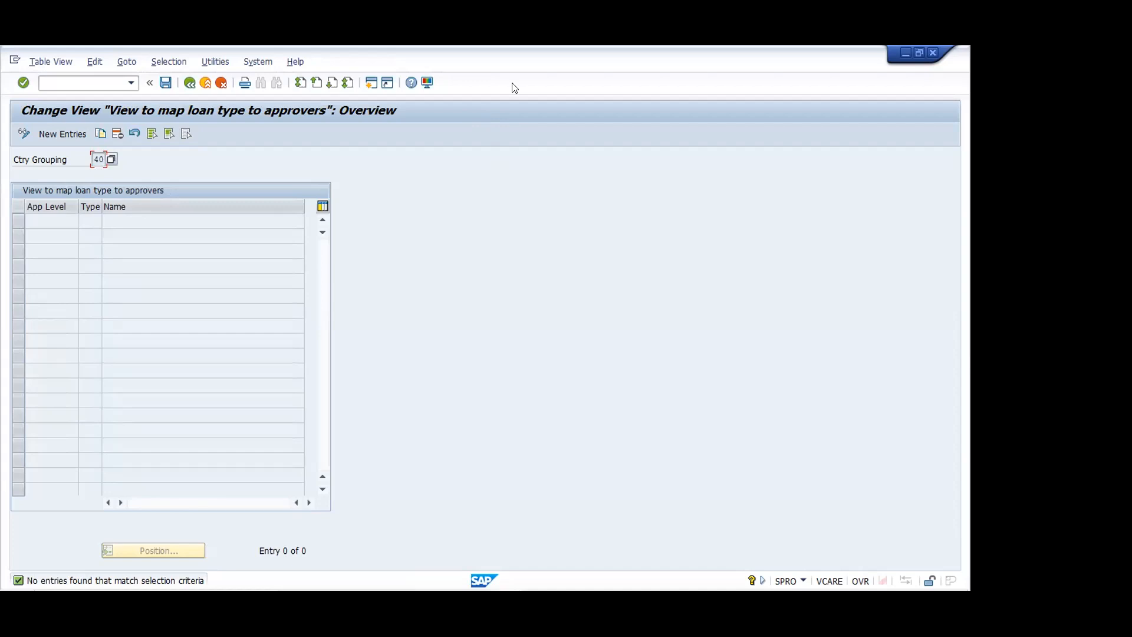
{"action": "key", "text": "alt+Tab"}
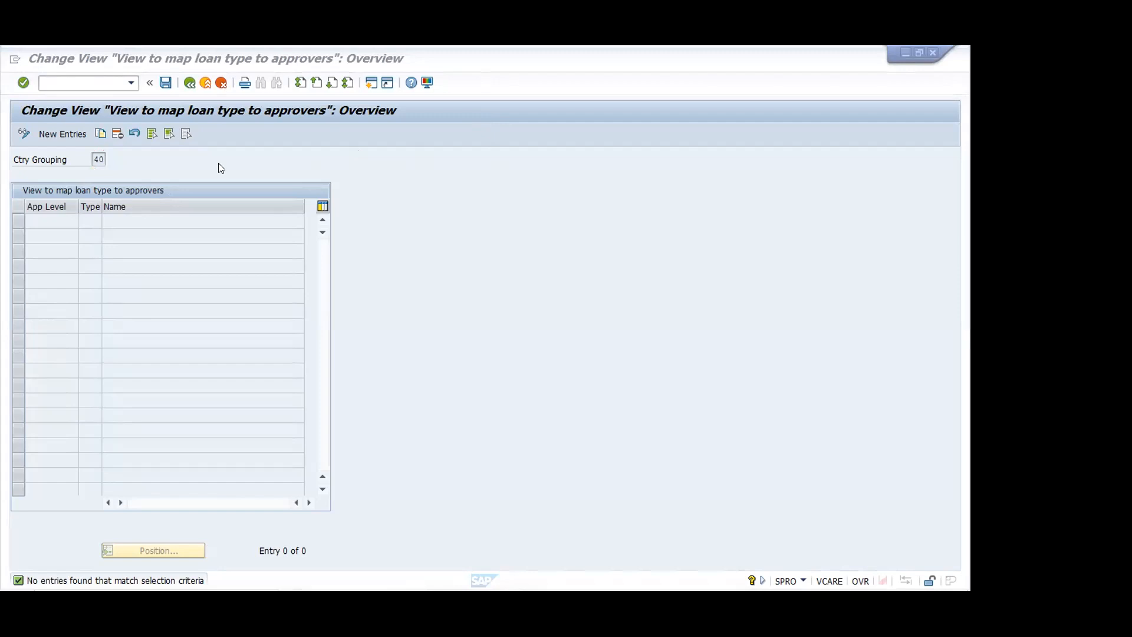
{"action": "left_click", "coordinate": [65, 135]}
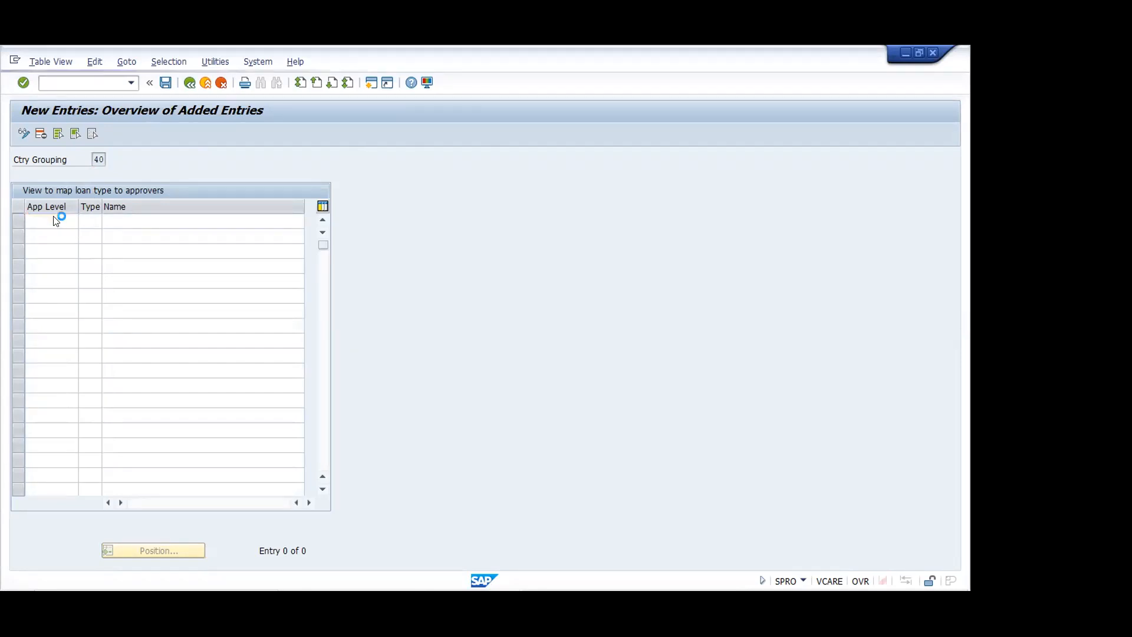
Try to map approver level 1 to loan type 0120, Personal loan with payment by instalment.
{"action": "key", "text": "F4"}
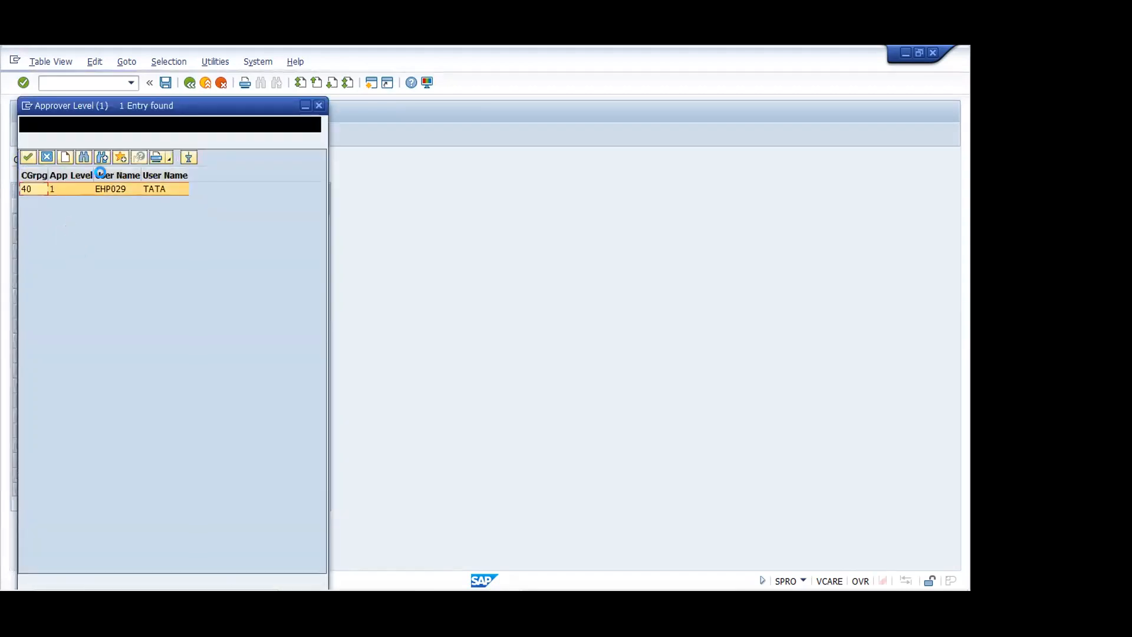
{"action": "double_click", "coordinate": [116, 189]}
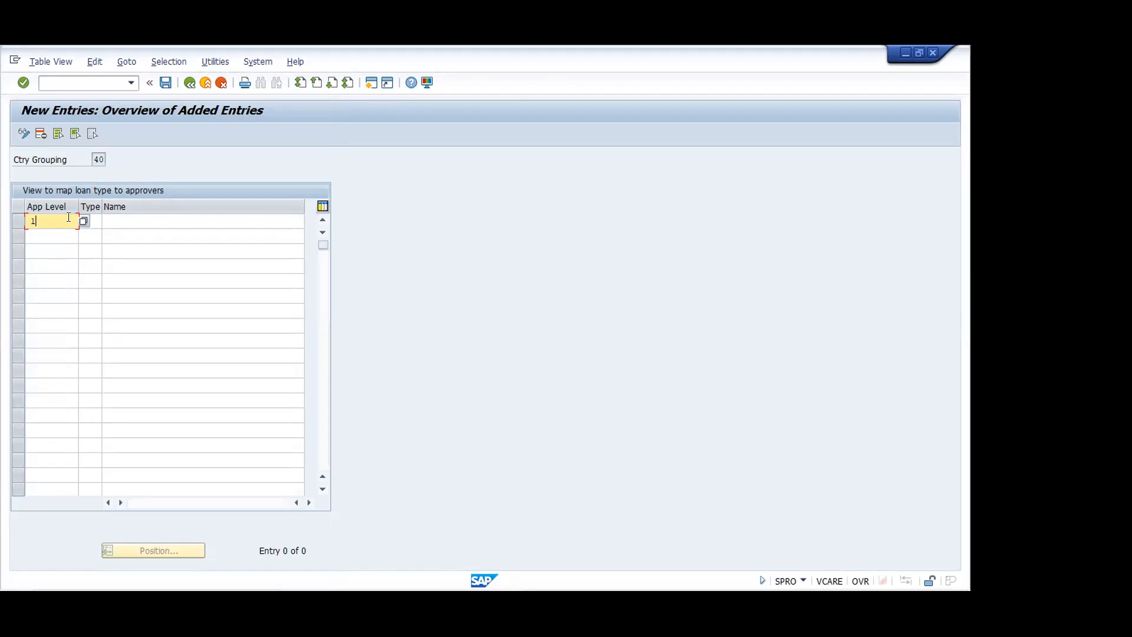
{"action": "key", "text": "Return"}
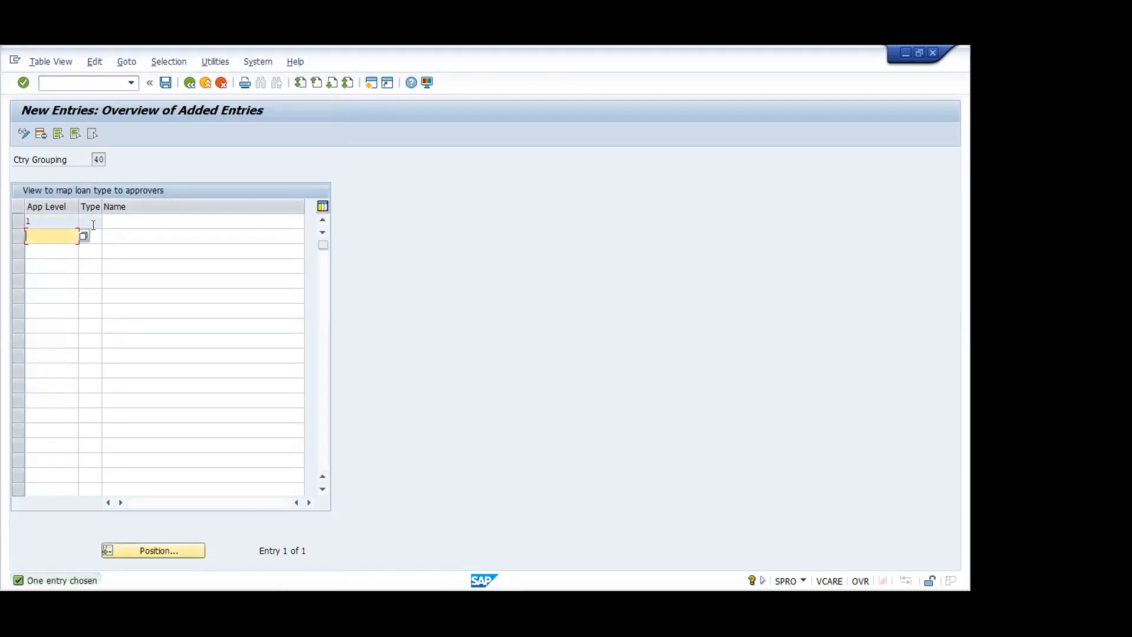
{"action": "left_click", "coordinate": [92, 223]}
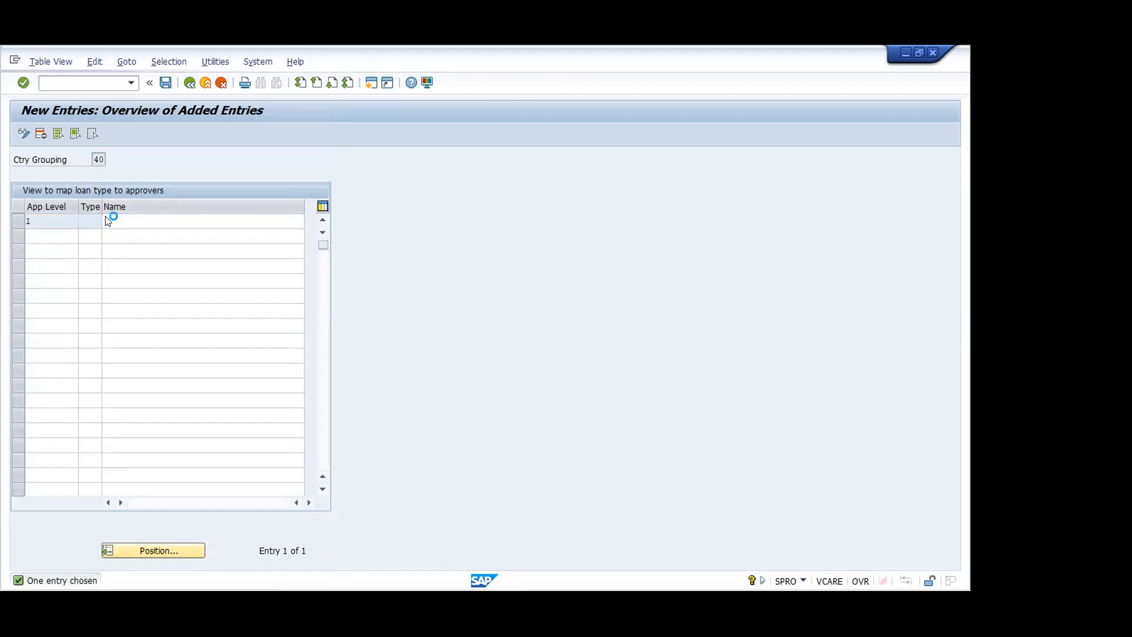
{"action": "left_click", "coordinate": [106, 221]}
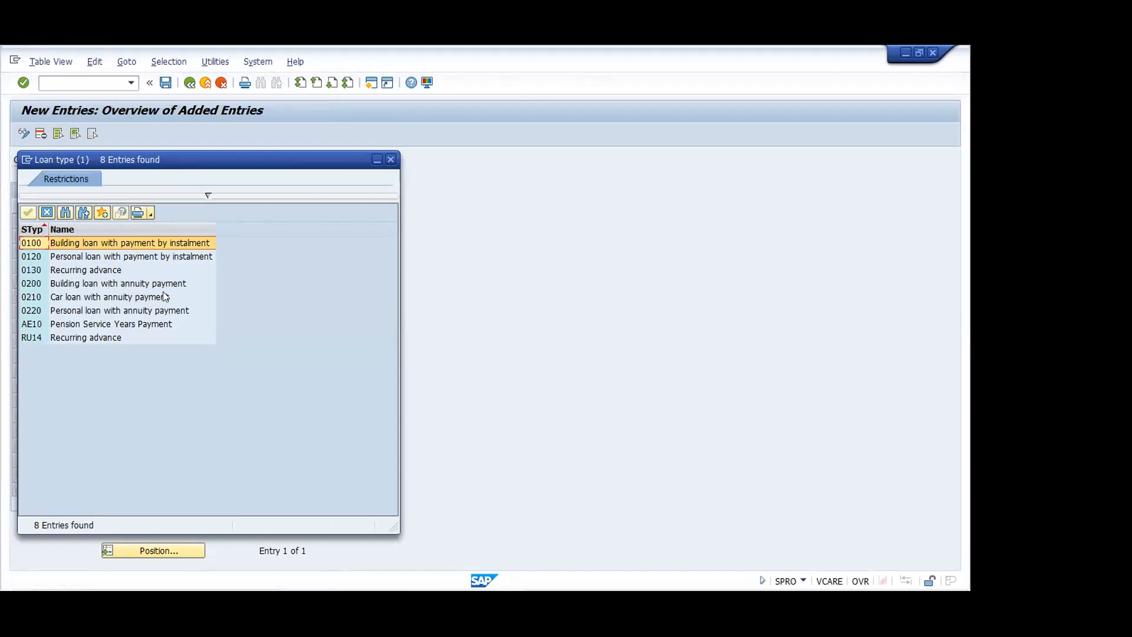
{"action": "left_click", "coordinate": [184, 256]}
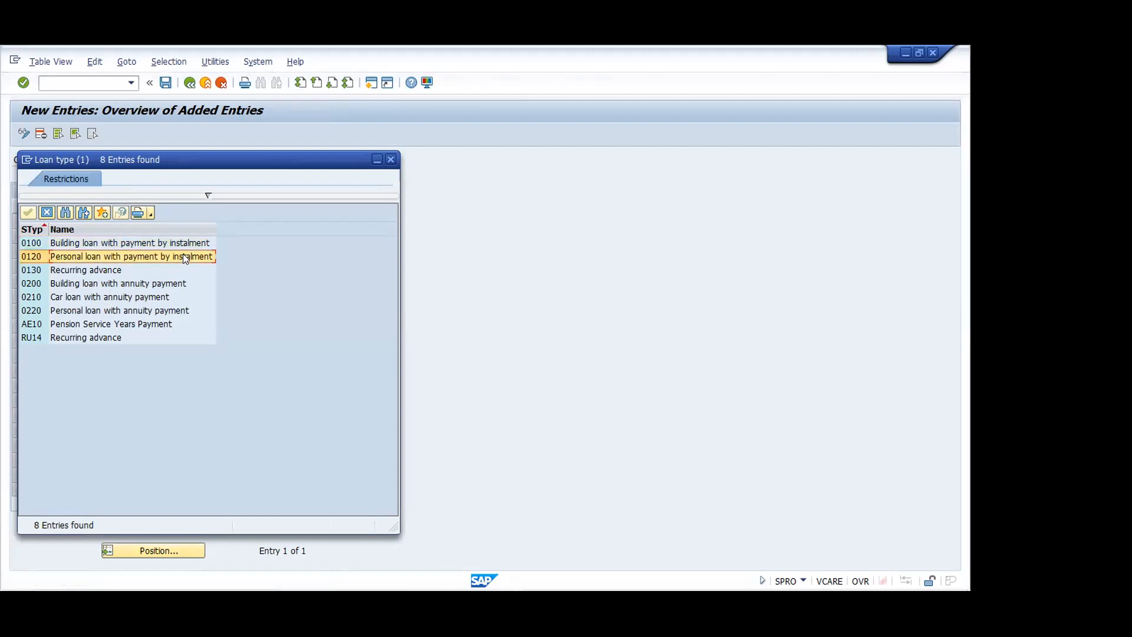
{"action": "double_click", "coordinate": [141, 250]}
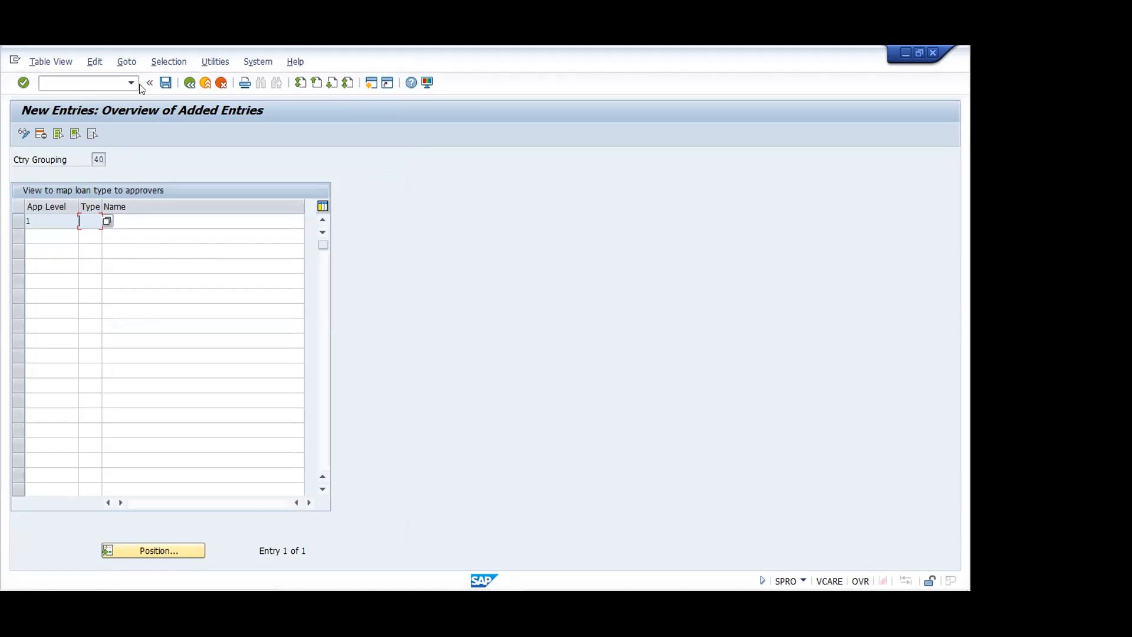
Leave the loan type to approver mapping without saving the changes and return to the implementation guide.
{"action": "left_click", "coordinate": [190, 83]}
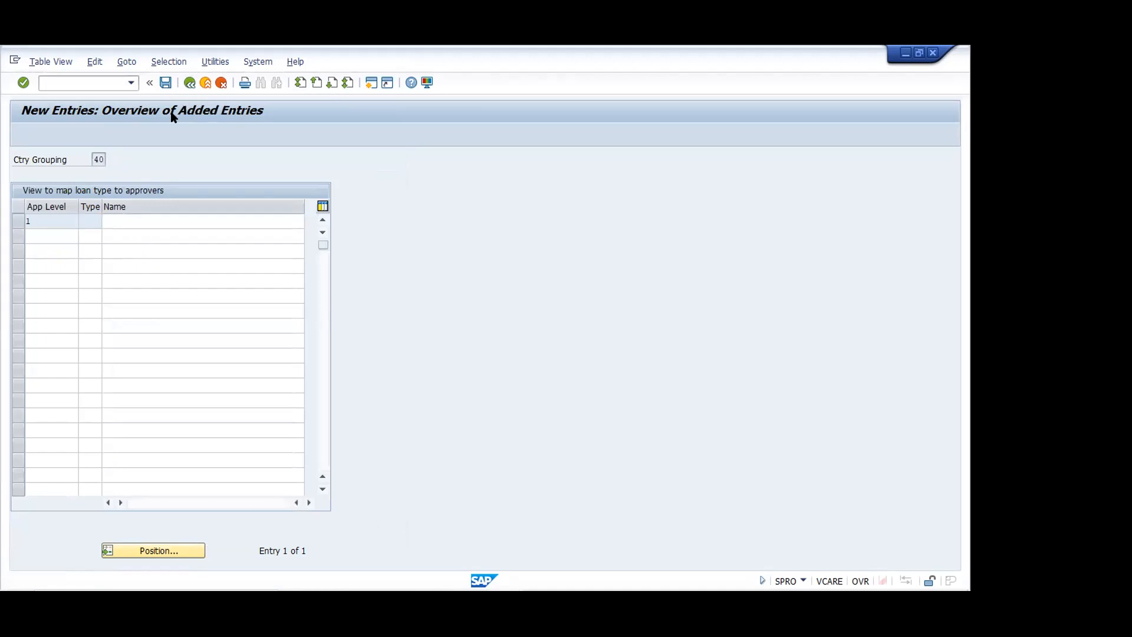
{"action": "left_click", "coordinate": [190, 83]}
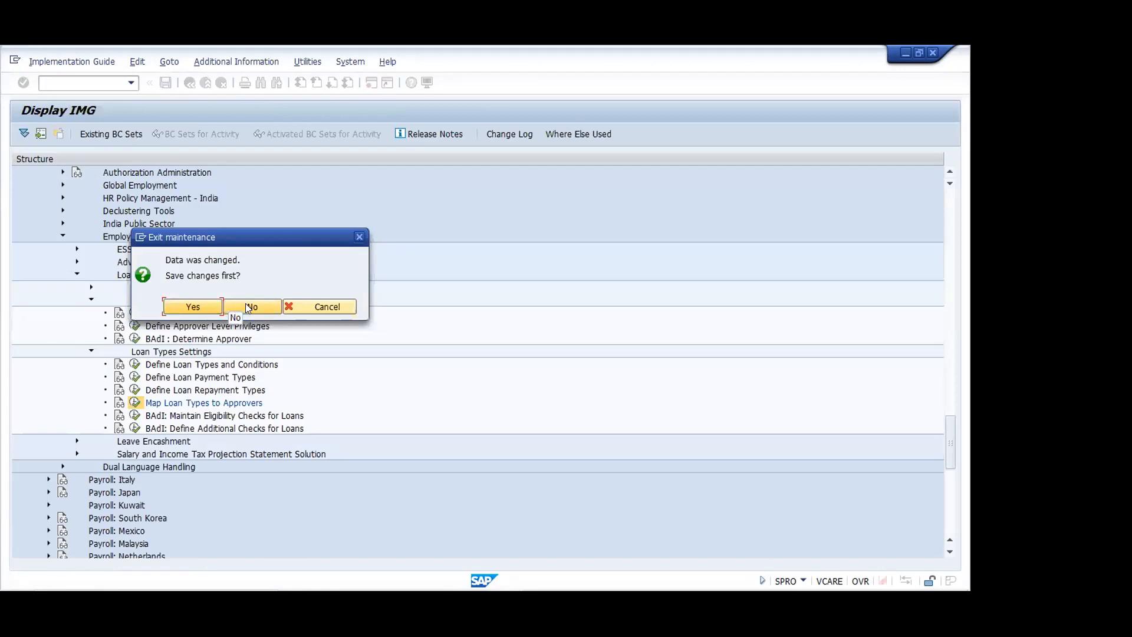
{"action": "left_click", "coordinate": [245, 305]}
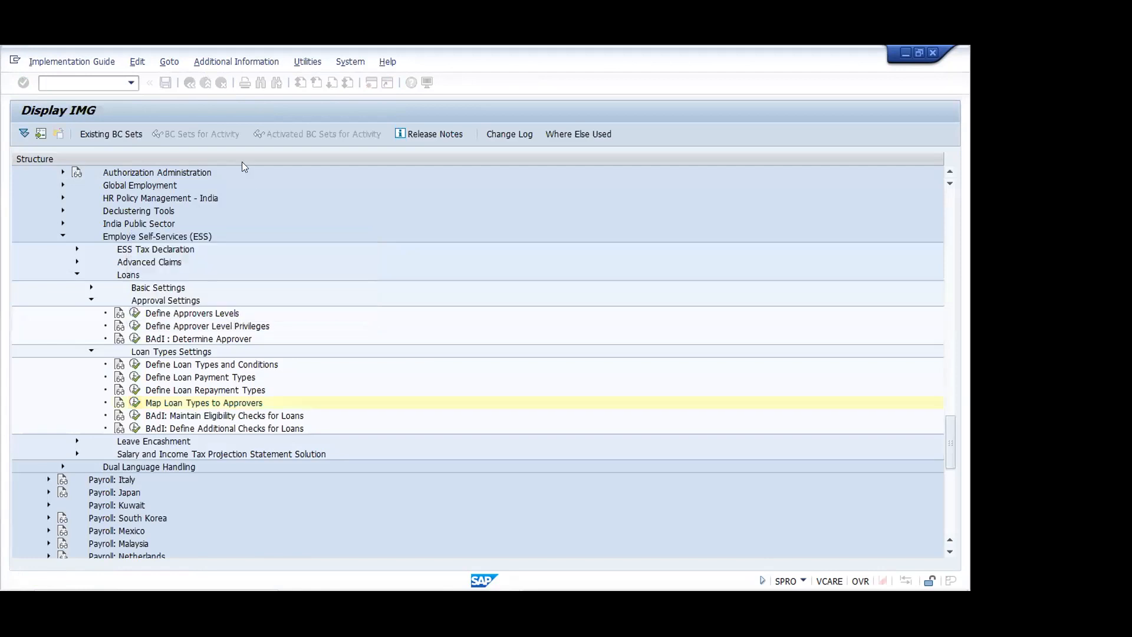
Reopen Map Loan Types to Approvers for country grouping 40 and add a new entry.
{"action": "left_click", "coordinate": [135, 402]}
{"action": "key", "text": "Return"}
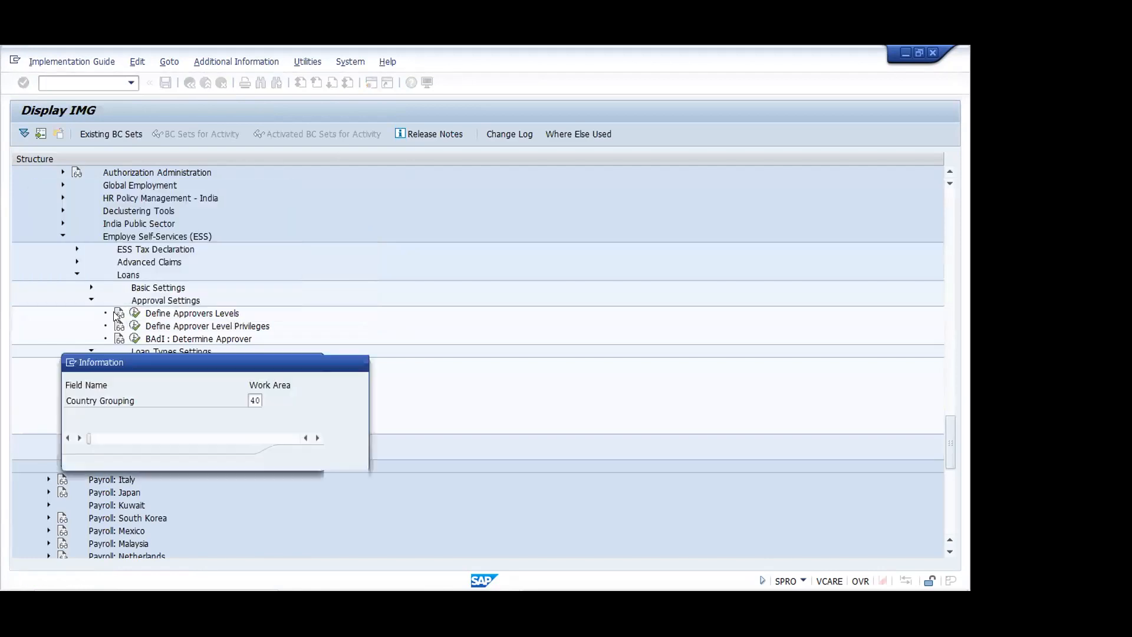
{"action": "left_click", "coordinate": [340, 458]}
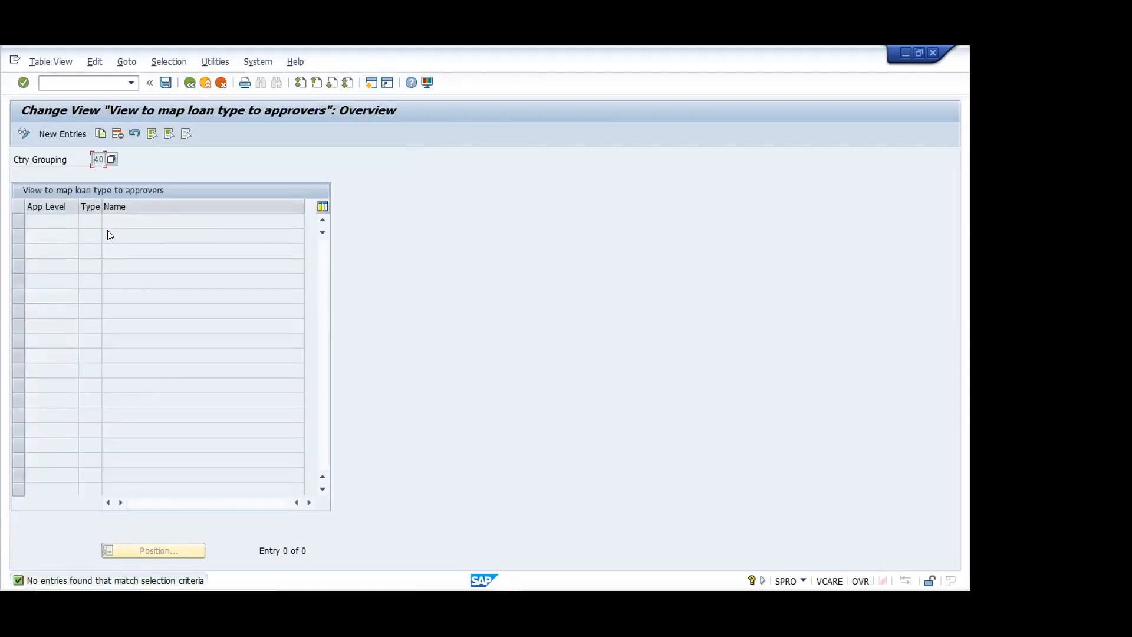
{"action": "left_click", "coordinate": [62, 134]}
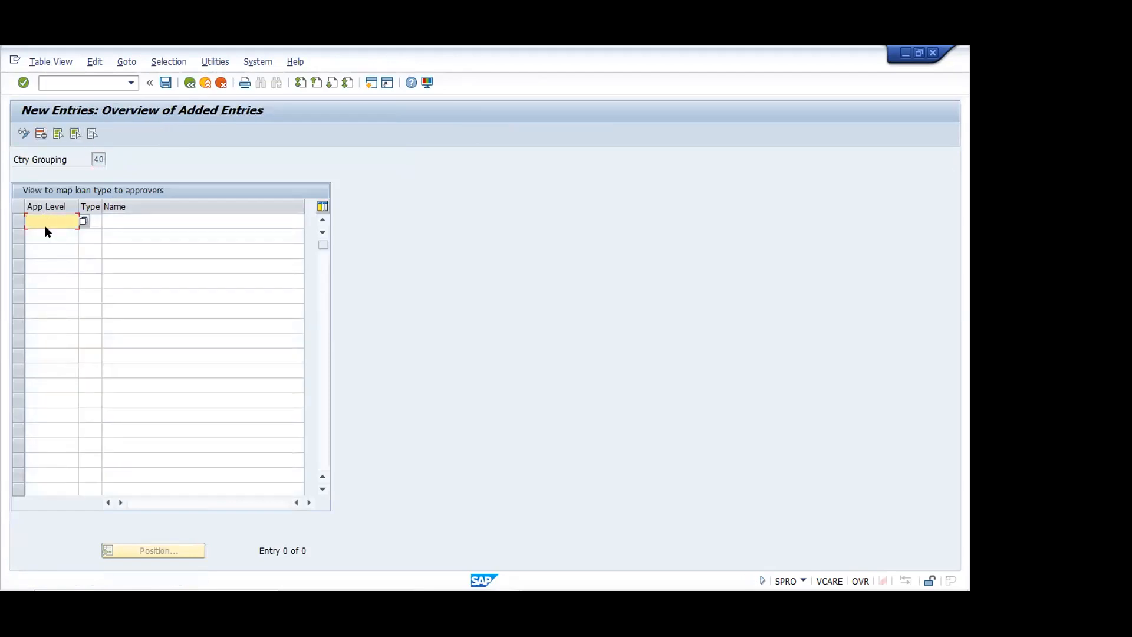
Assign approver level 1 to loan type 0120, Personal loan with payment by instalment.
{"action": "key", "text": "F4"}
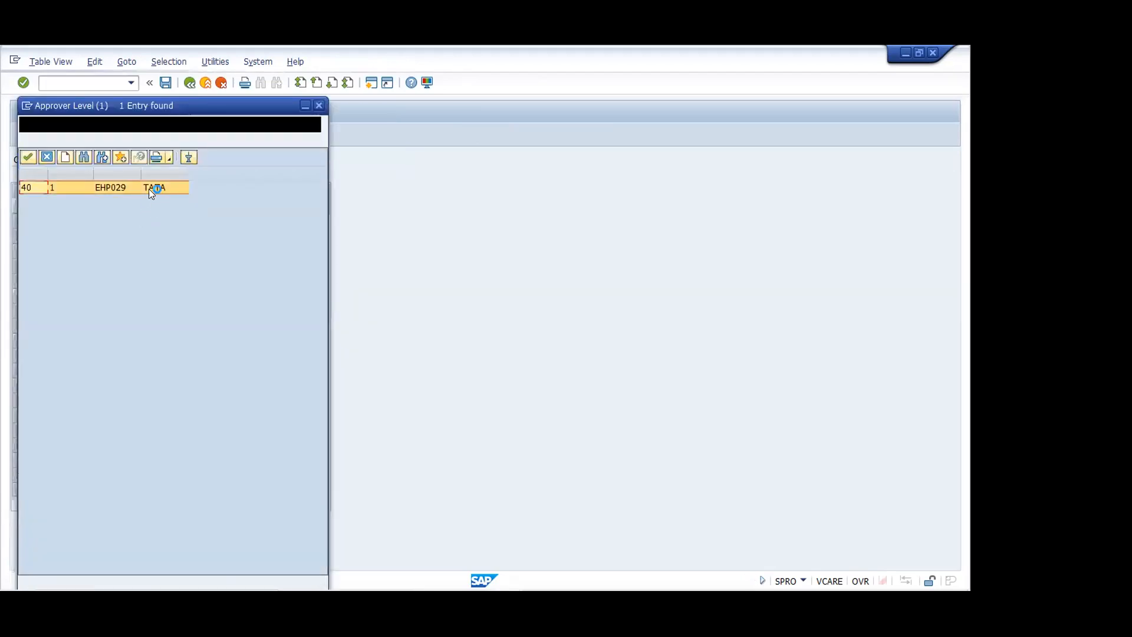
{"action": "double_click", "coordinate": [140, 187]}
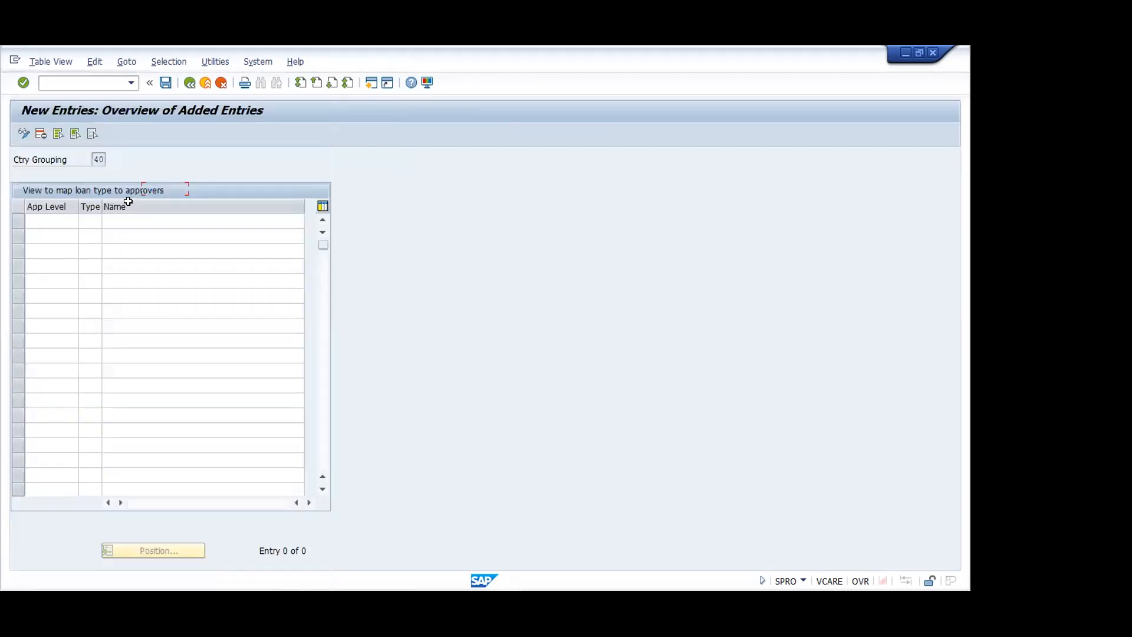
{"action": "left_click", "coordinate": [92, 222]}
{"action": "left_click", "coordinate": [106, 222]}
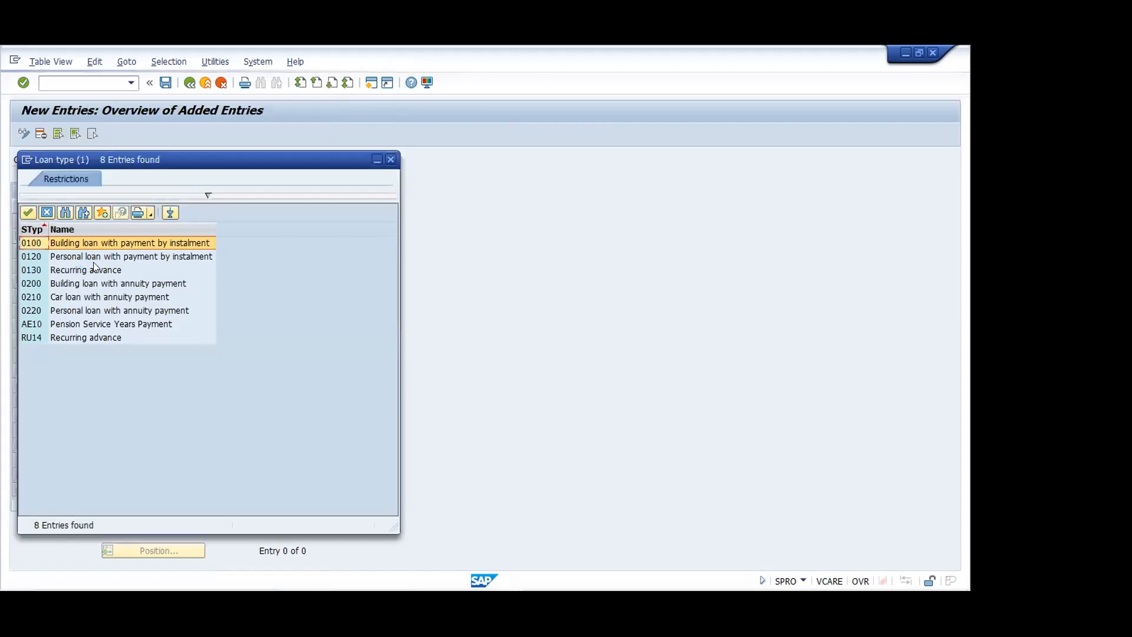
{"action": "left_click", "coordinate": [105, 257]}
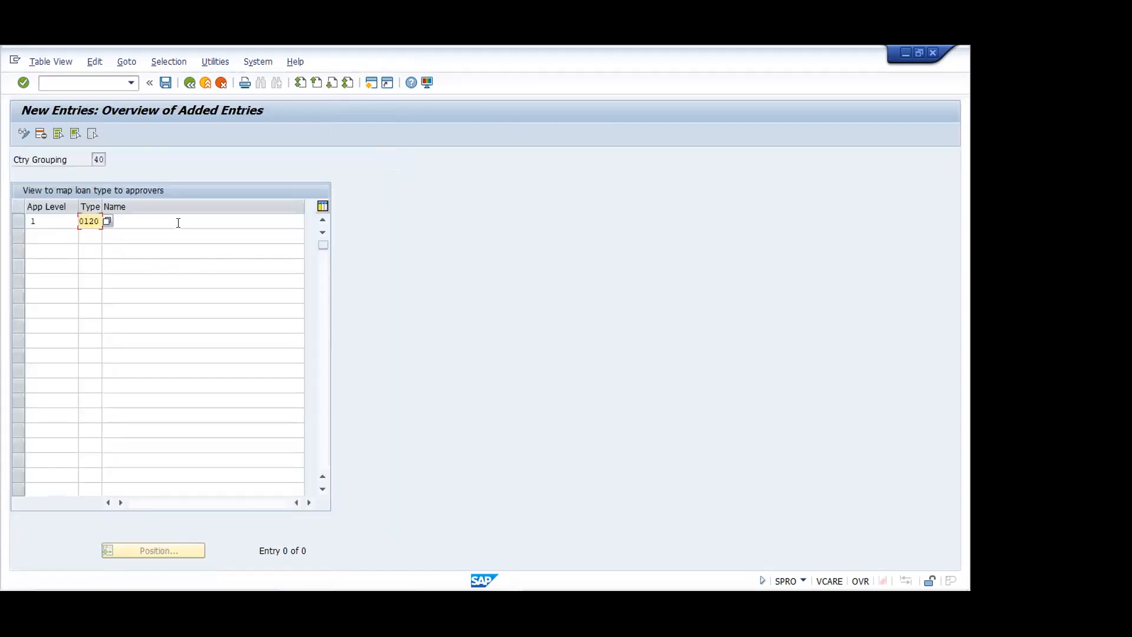
Enter EHP029 as the name of the mapping entry, save it and return to the implementation guide.
{"action": "left_click", "coordinate": [179, 221]}
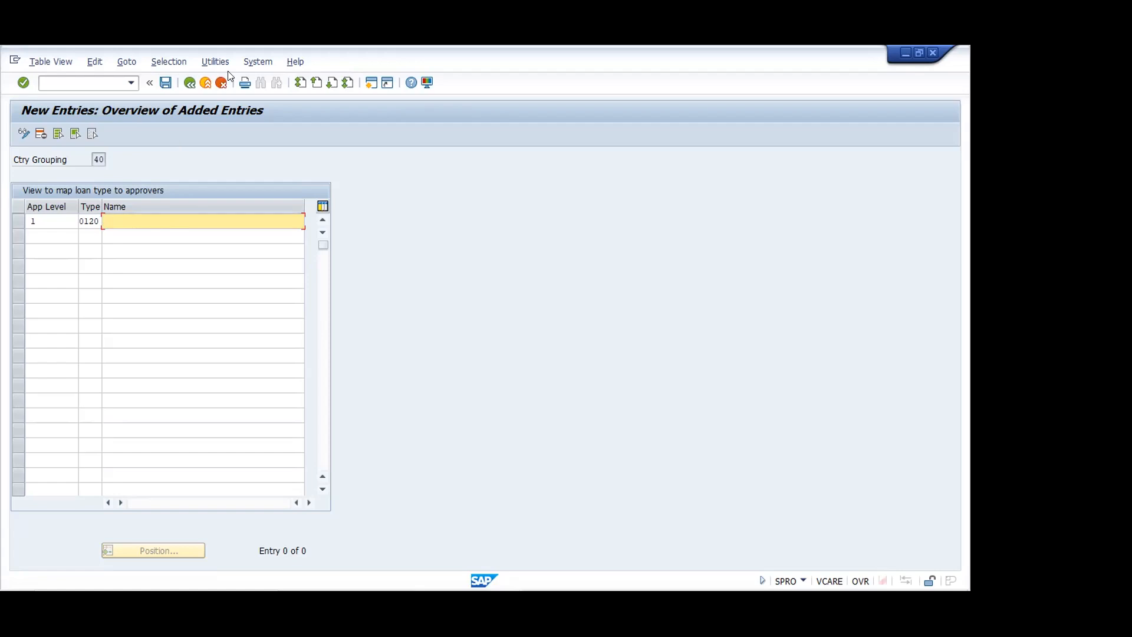
{"action": "key", "text": "alt+Tab"}
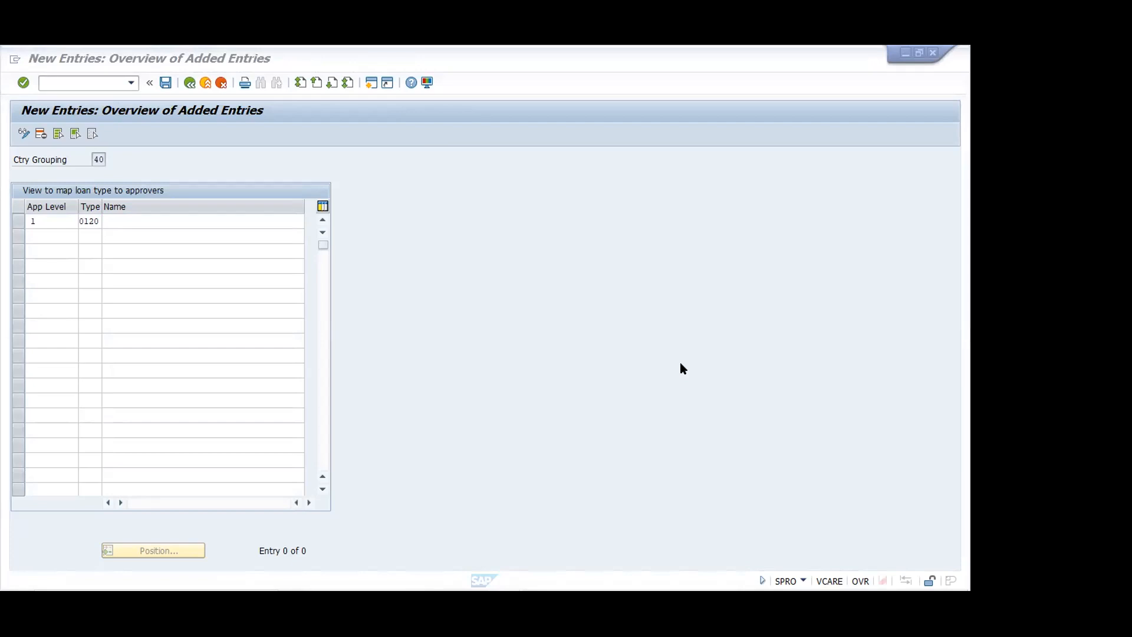
{"action": "left_click", "coordinate": [145, 222]}
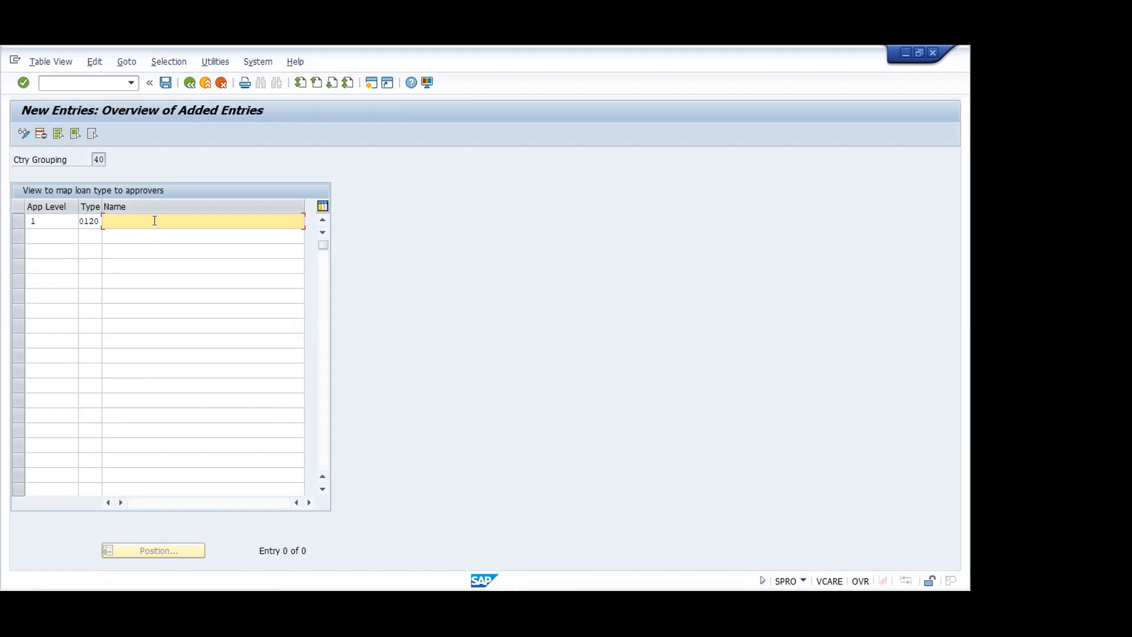
{"action": "type", "text": "EHP027"}
{"action": "key", "text": "BackSpace"}
{"action": "type", "text": "9"}
{"action": "key", "text": "ctrl+s"}
{"action": "key", "text": "Return"}
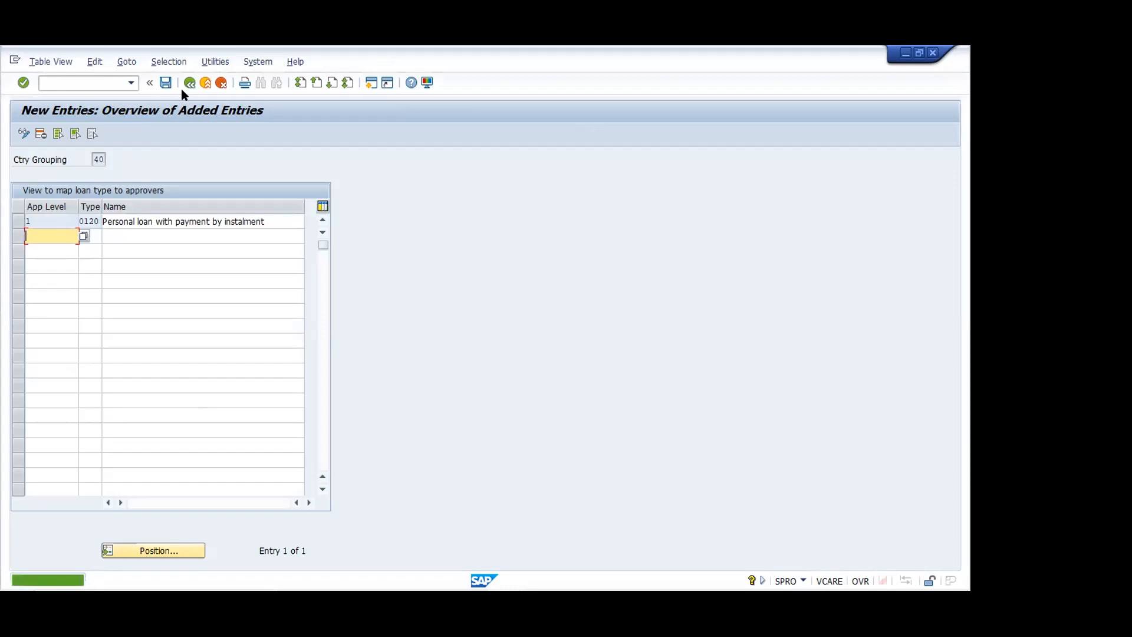
{"action": "left_click", "coordinate": [189, 83]}
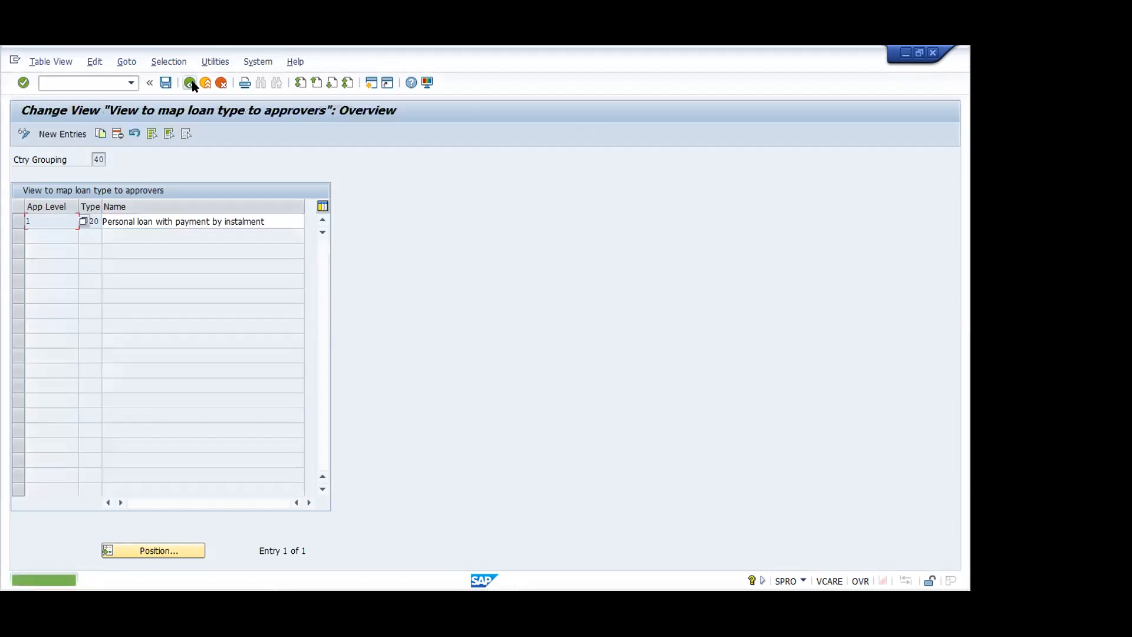
{"action": "left_click", "coordinate": [190, 84]}
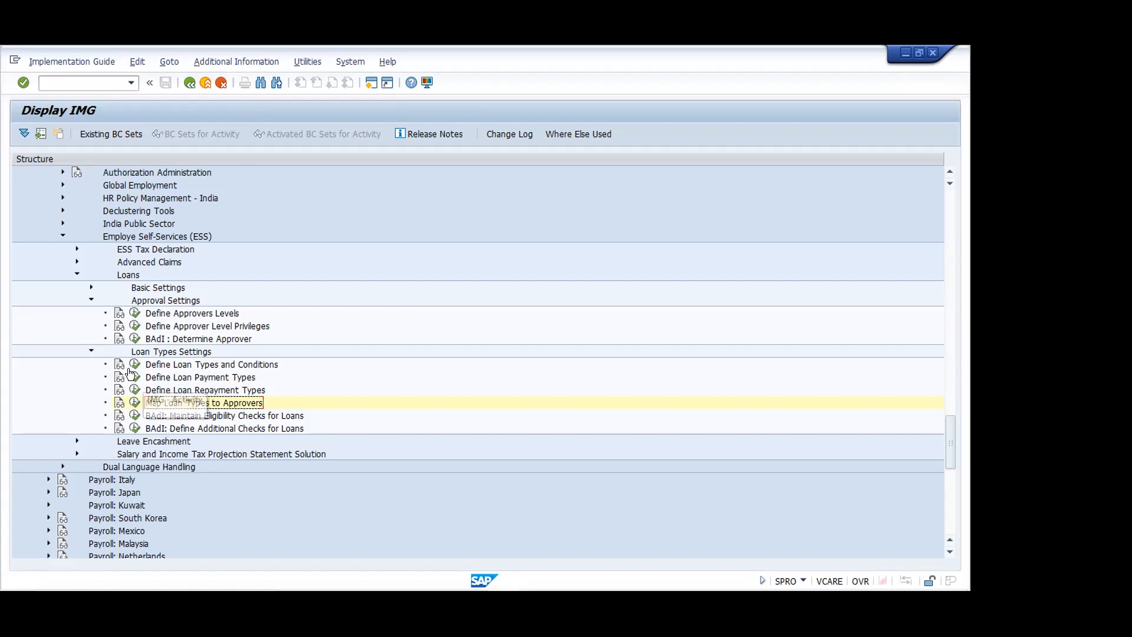
Collapse Loan Types Settings and Approval Settings, and expand the Basic Settings under Leave Encashment.
{"action": "left_click", "coordinate": [91, 352]}
{"action": "left_click", "coordinate": [91, 300]}
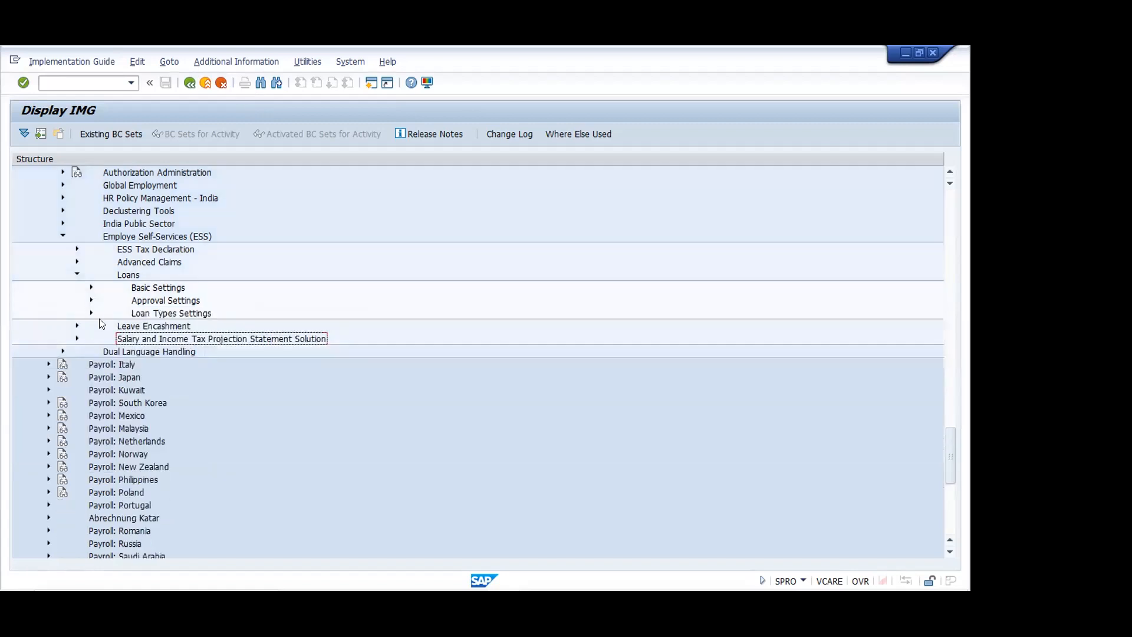
{"action": "left_click", "coordinate": [75, 325]}
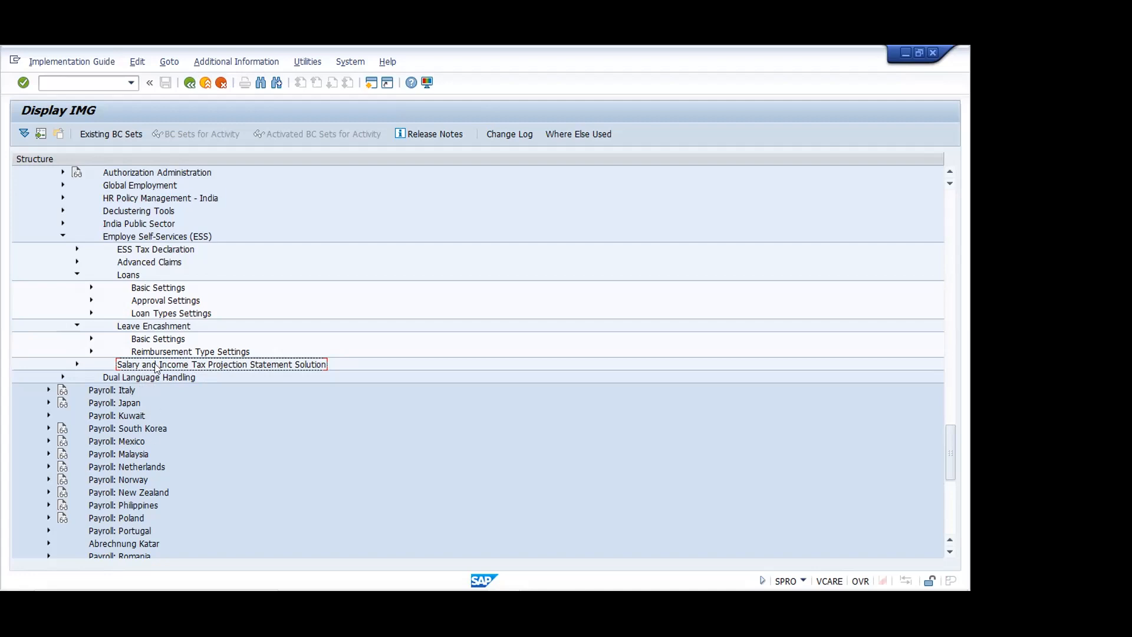
{"action": "left_click", "coordinate": [92, 339]}
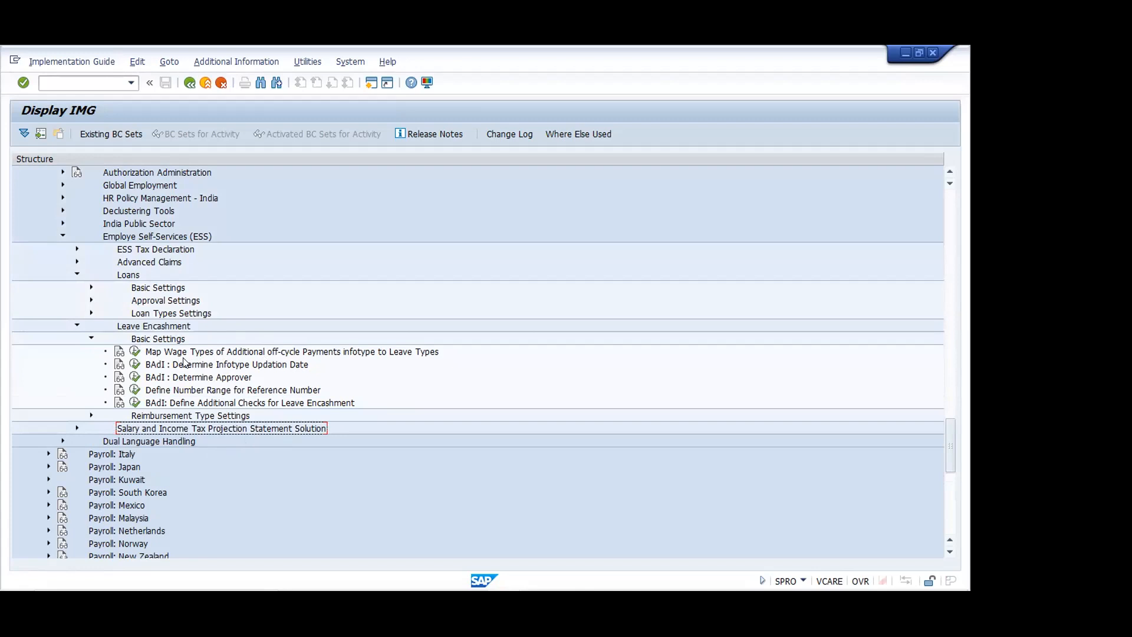
Try to add a leave encashment wage type mapping for country grouping 40, checking the available employee subgroup groupings.
{"action": "left_click", "coordinate": [133, 351]}
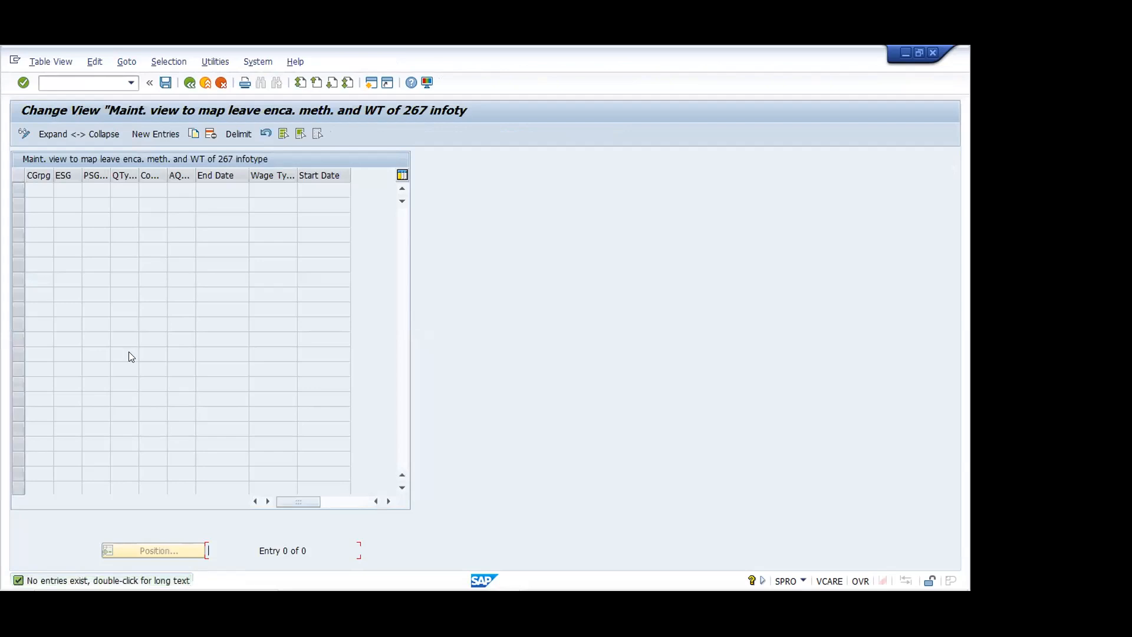
{"action": "left_click", "coordinate": [155, 128]}
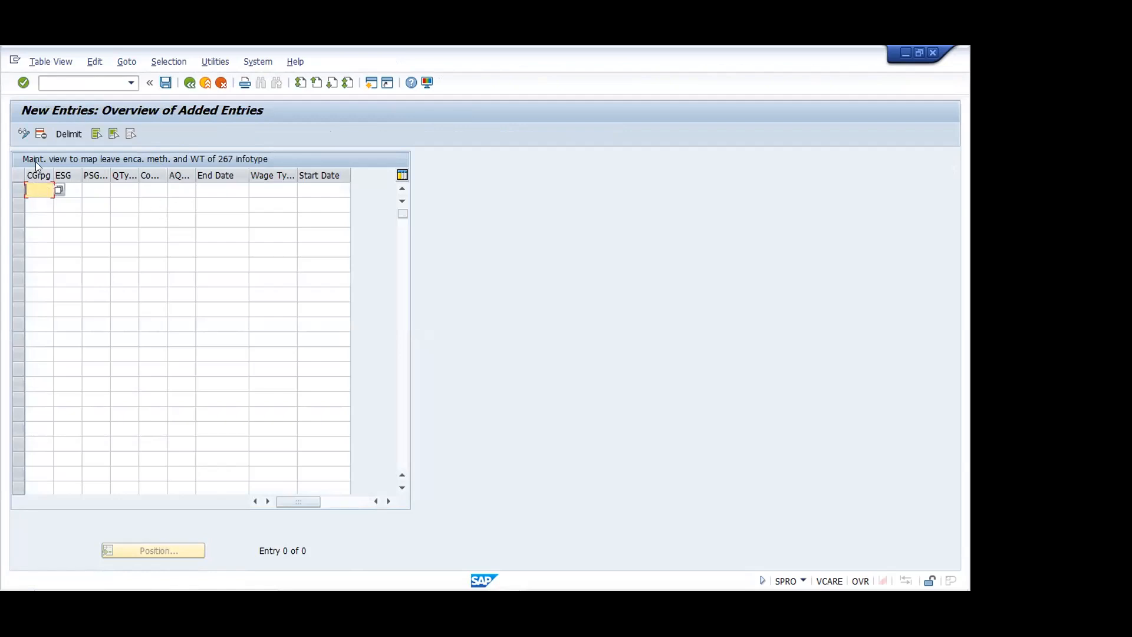
{"action": "left_click", "coordinate": [70, 188]}
{"action": "left_click", "coordinate": [88, 189]}
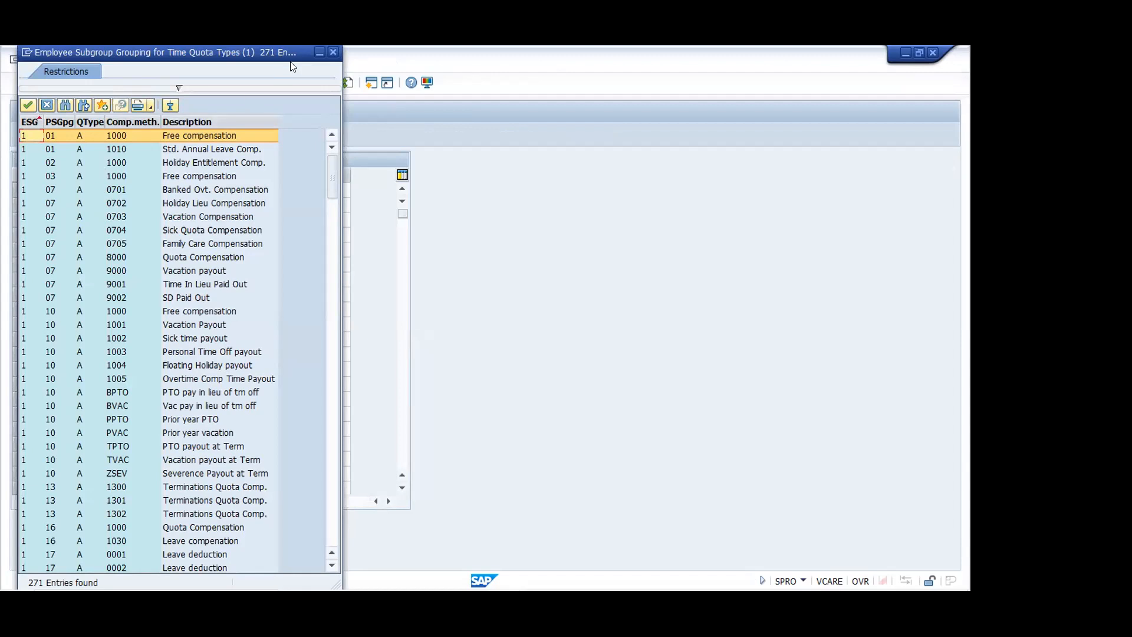
{"action": "left_click", "coordinate": [333, 52]}
{"action": "left_click", "coordinate": [62, 190]}
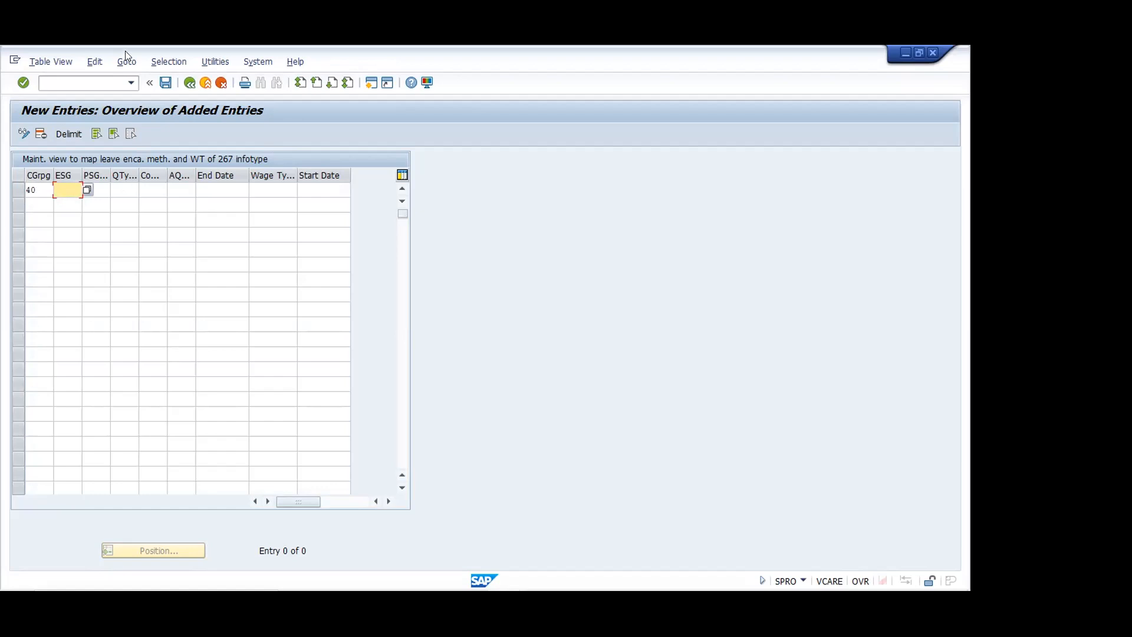
Discard the new wage type mapping entry and return to the implementation guide.
{"action": "key", "text": "alt+Tab"}
{"action": "left_click", "coordinate": [316, 188]}
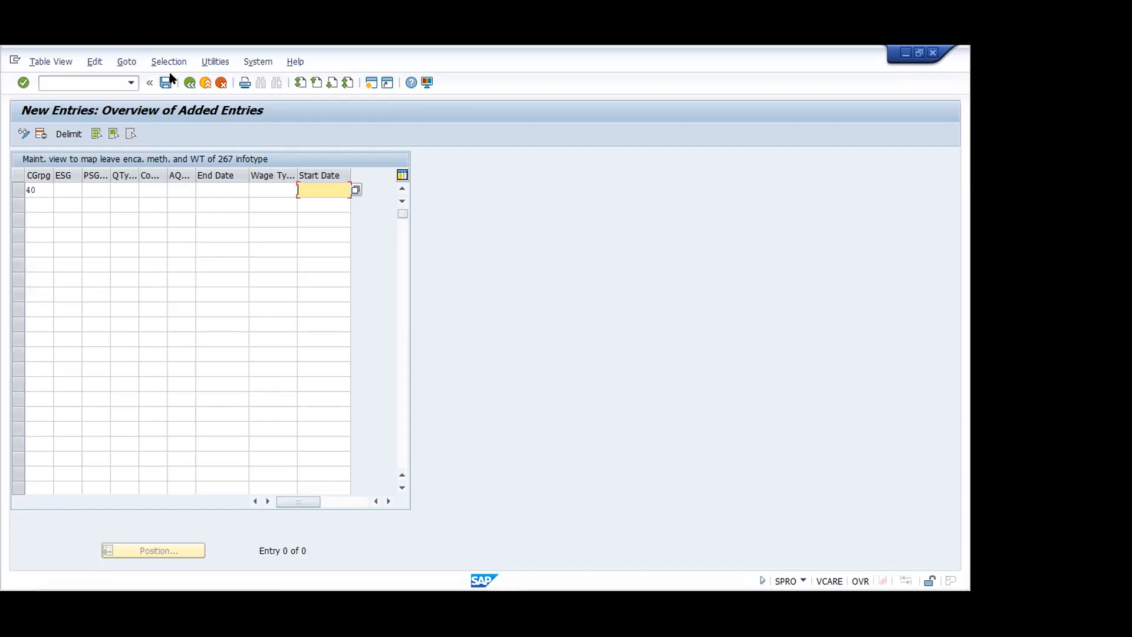
{"action": "left_click", "coordinate": [206, 82]}
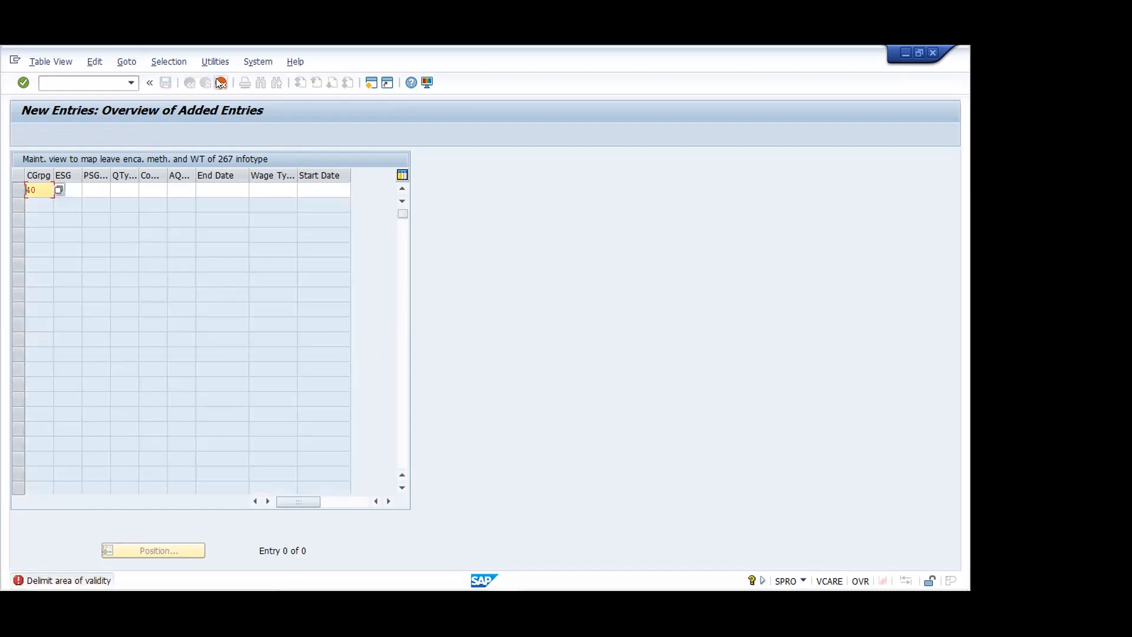
{"action": "left_click", "coordinate": [221, 82]}
{"action": "left_click", "coordinate": [221, 82]}
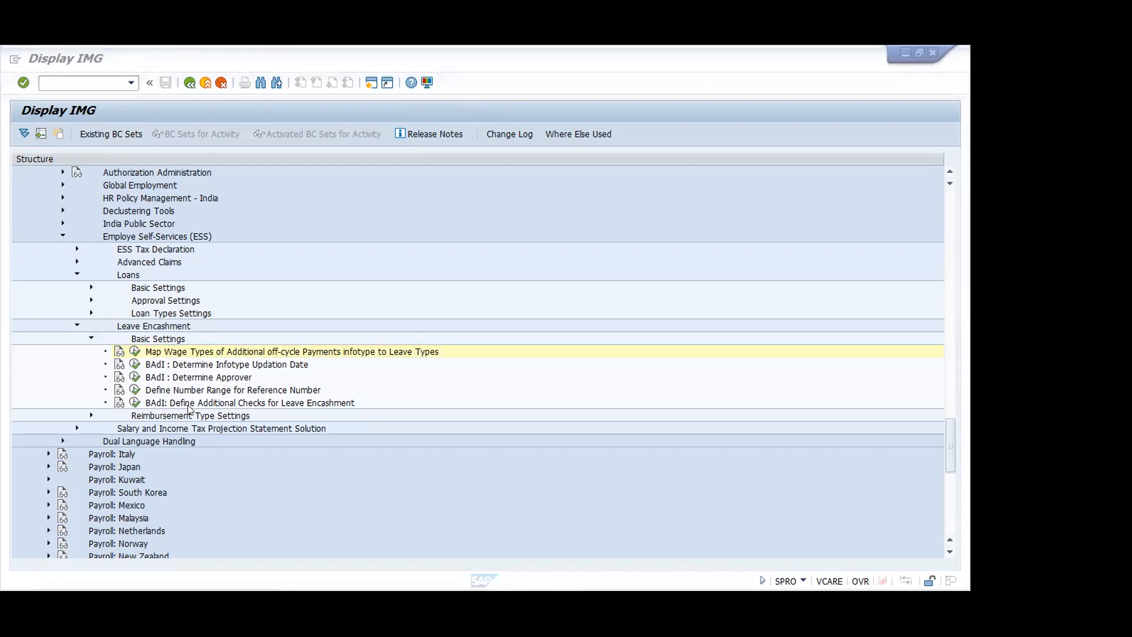
Collapse the Leave Encashment Basic Settings and expand Reimbursement Type Settings and the Salary and Income Tax Projection Statement Solution.
{"action": "left_click", "coordinate": [89, 415]}
{"action": "left_click", "coordinate": [91, 335]}
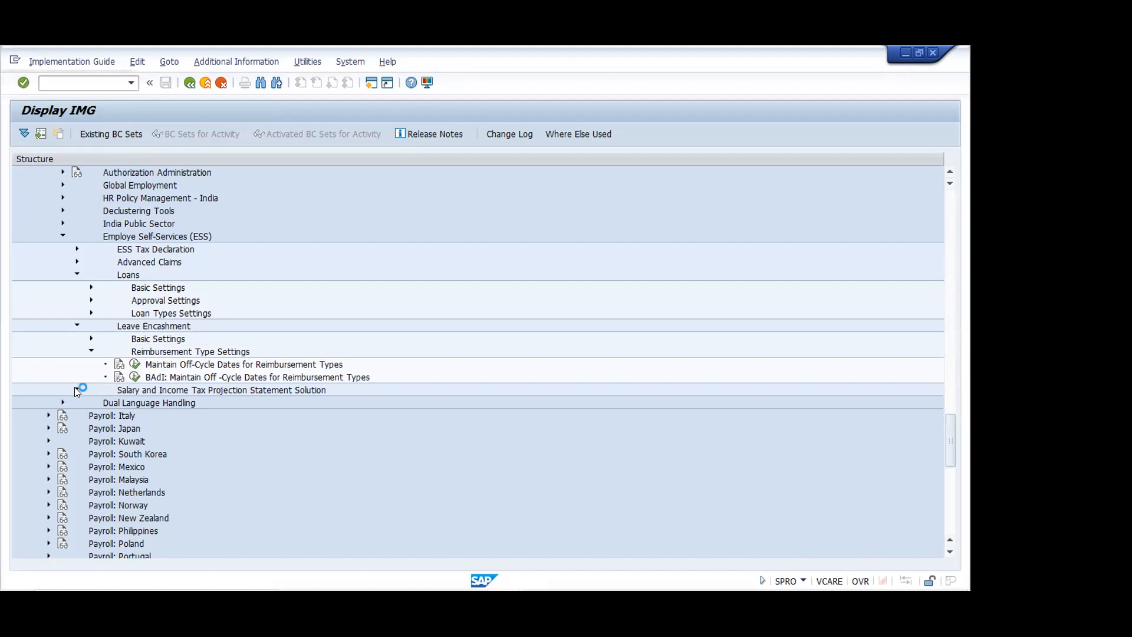
{"action": "left_click", "coordinate": [76, 390]}
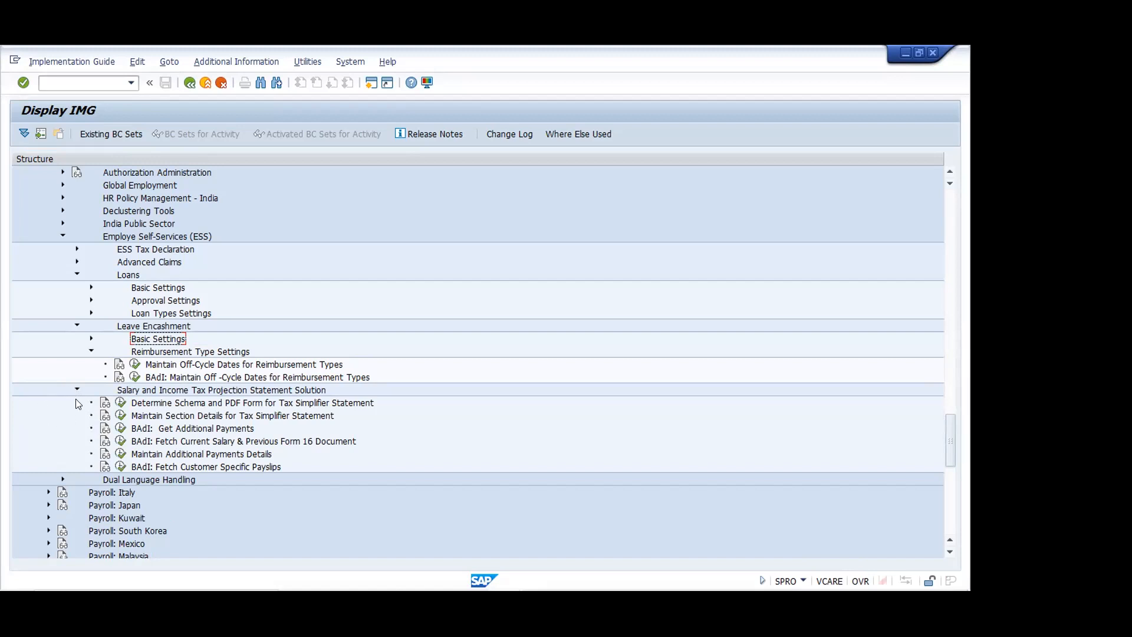
Open Maintain Section Details for Tax Simplifier Statement for country grouping 40 and go to Value Determination for form SSIT.
{"action": "left_click", "coordinate": [121, 415]}
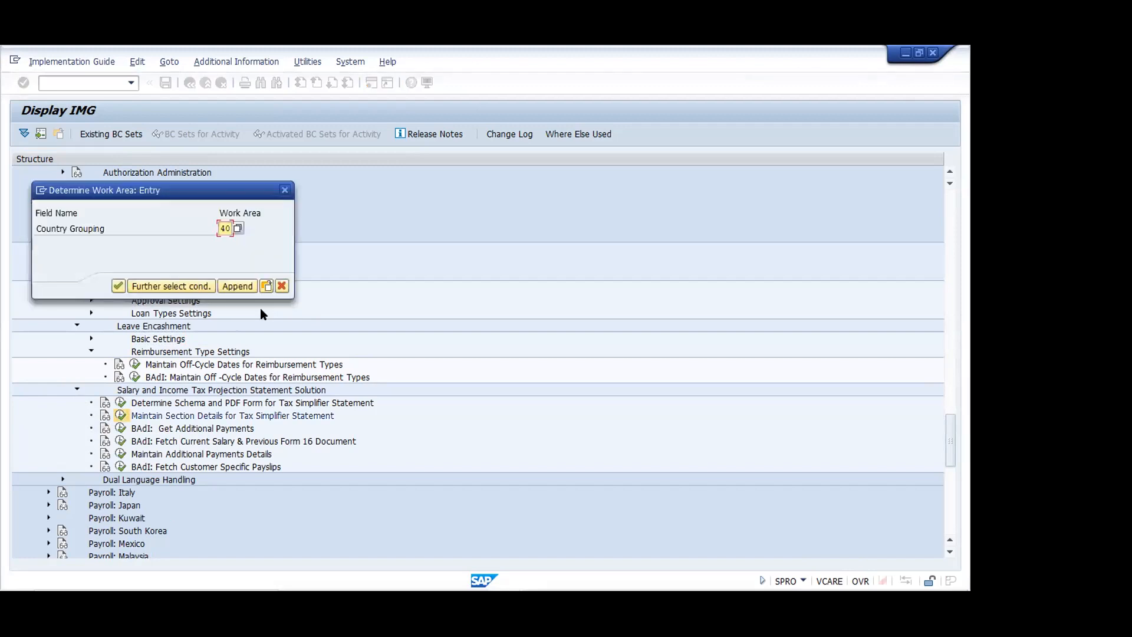
{"action": "left_click", "coordinate": [118, 286]}
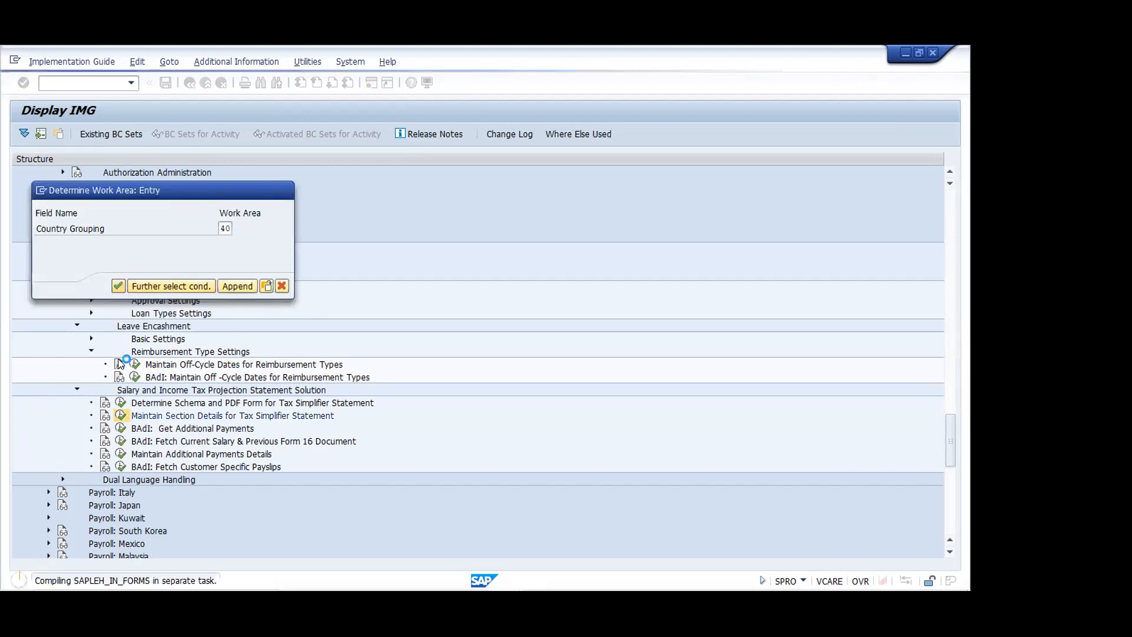
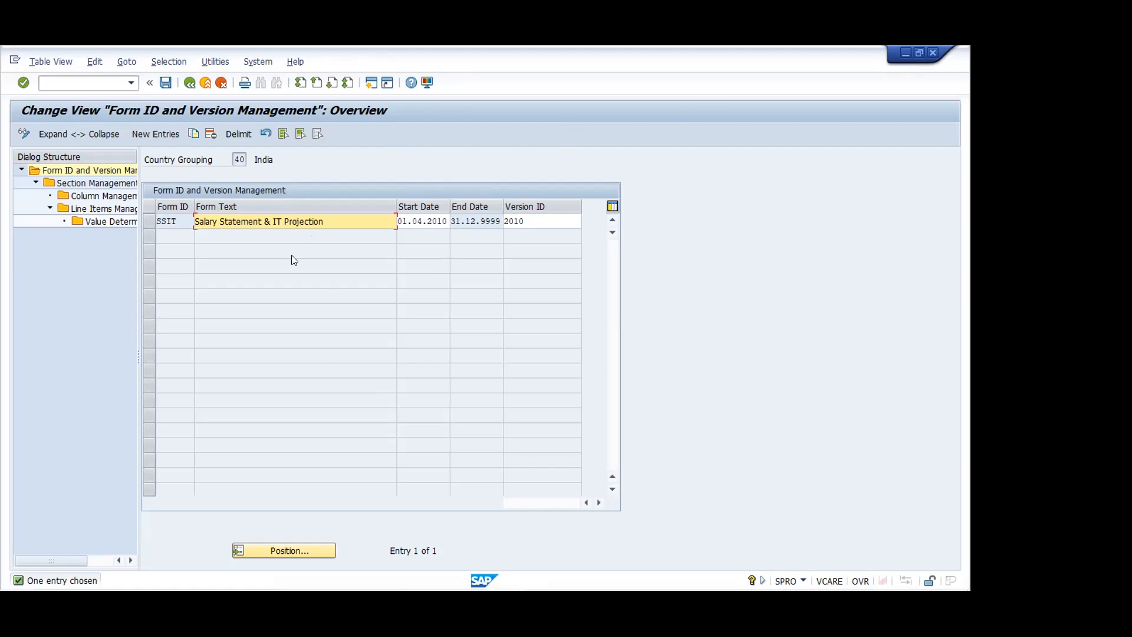
{"action": "left_click", "coordinate": [179, 222]}
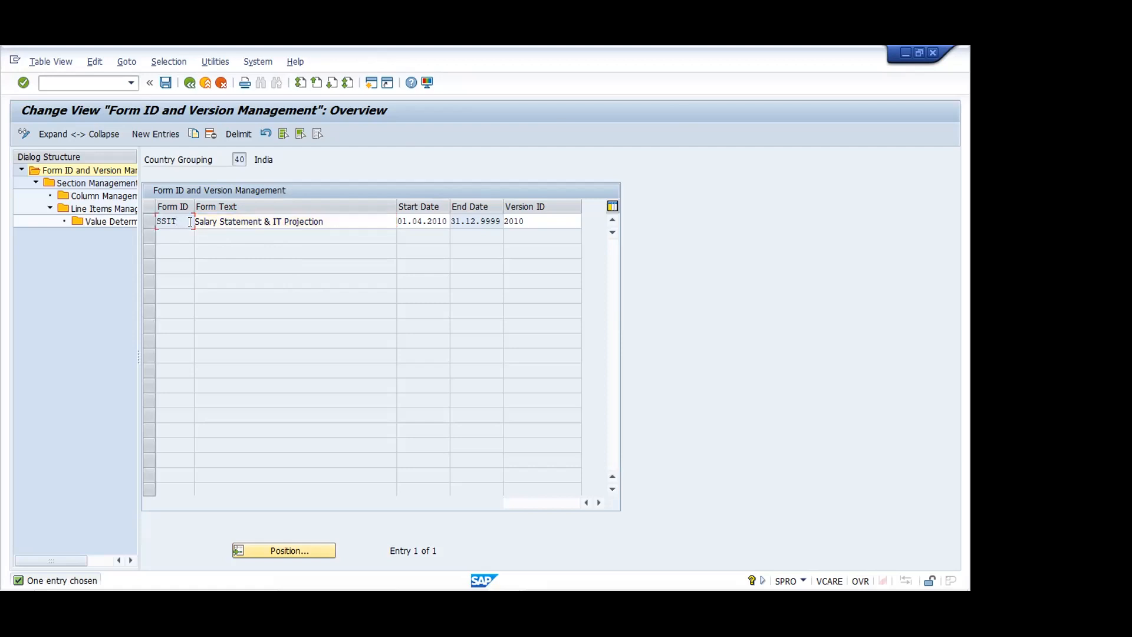
{"action": "left_click", "coordinate": [145, 221]}
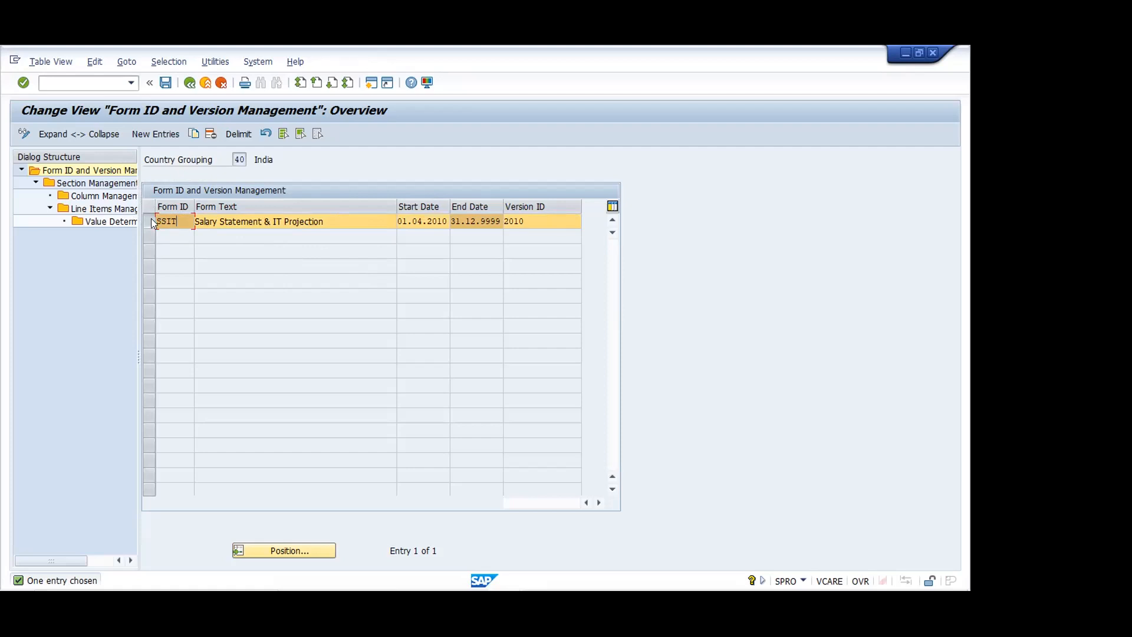
{"action": "left_click", "coordinate": [109, 222]}
{"action": "double_click", "coordinate": [108, 222]}
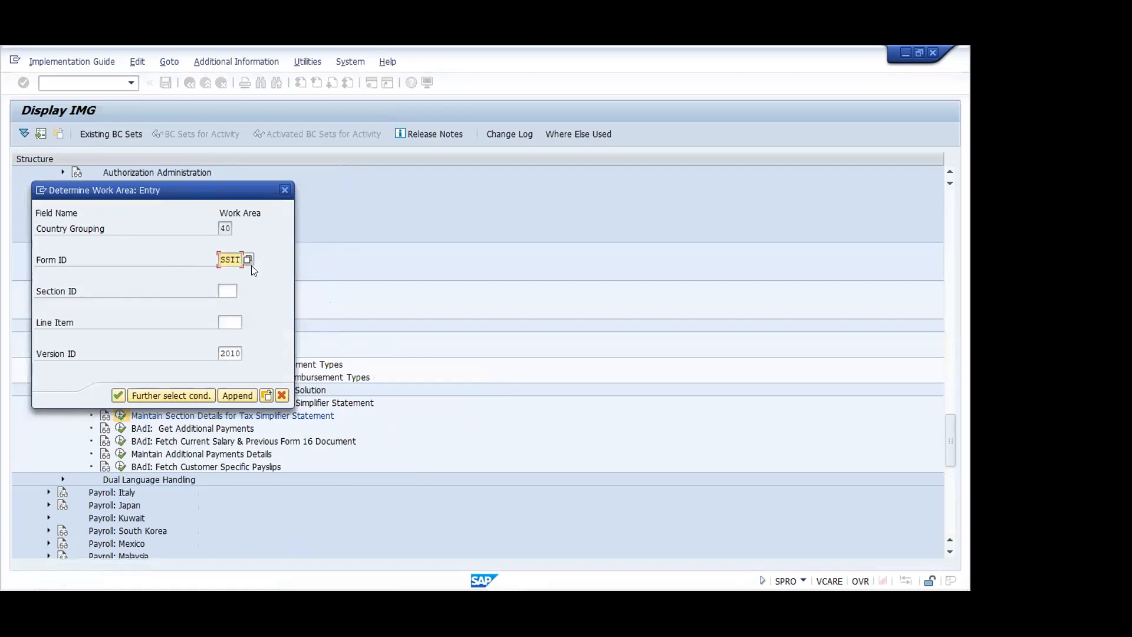
Set the work area to section ID 005, Total Gross Salary, and line item 0001, and confirm it.
{"action": "left_click", "coordinate": [236, 290]}
{"action": "left_click", "coordinate": [243, 291]}
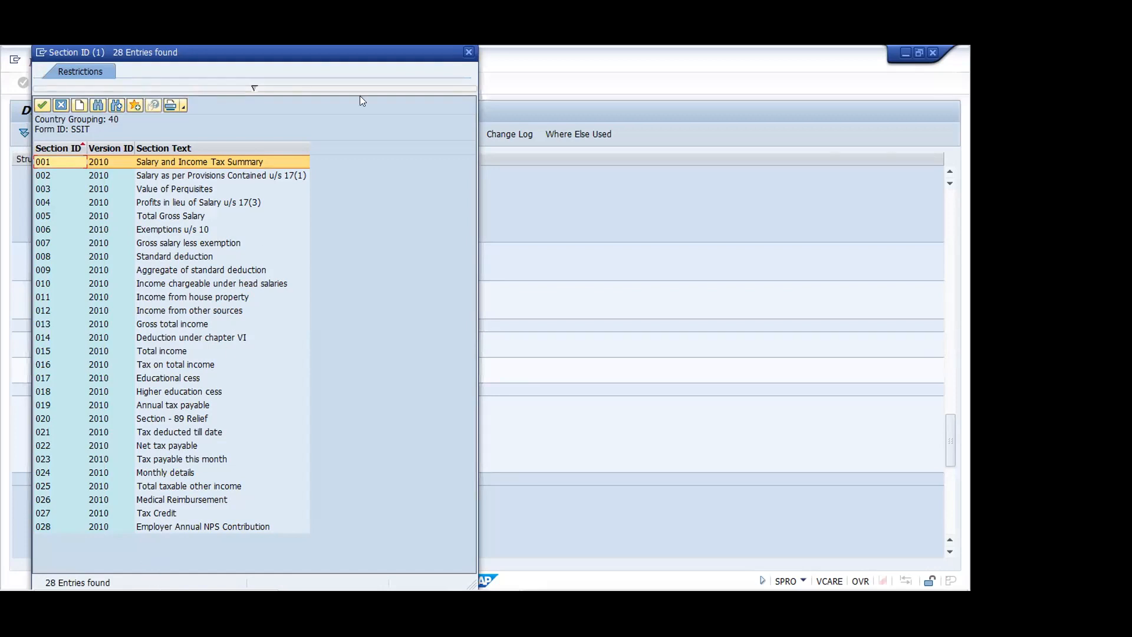
{"action": "left_click_drag", "start_coordinate": [361, 53], "coordinate": [363, 53]}
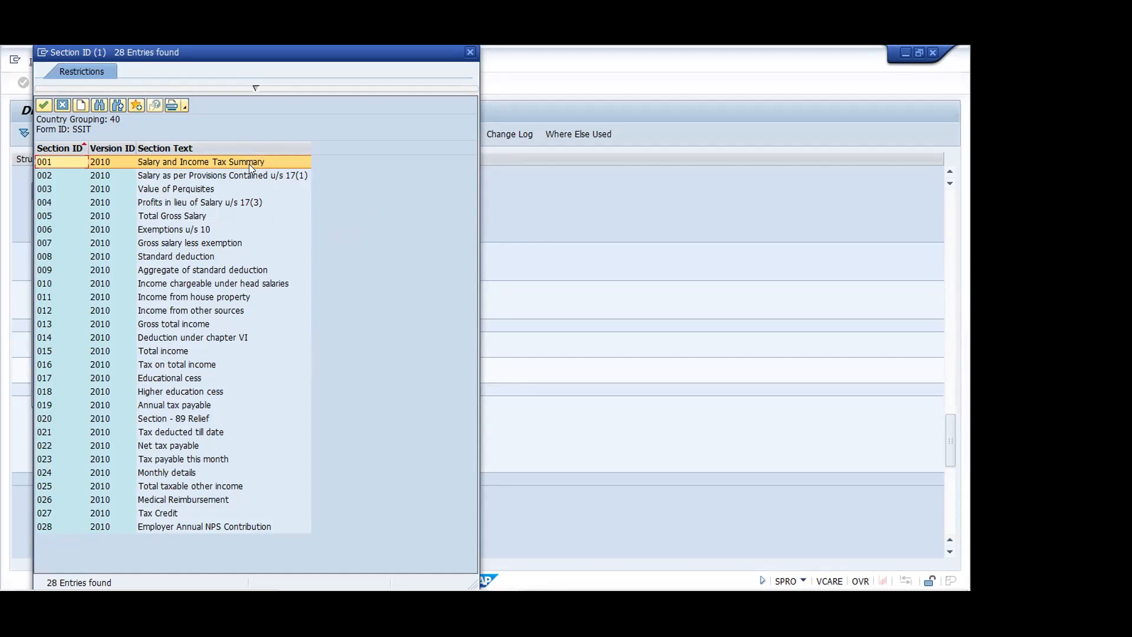
{"action": "double_click", "coordinate": [220, 216]}
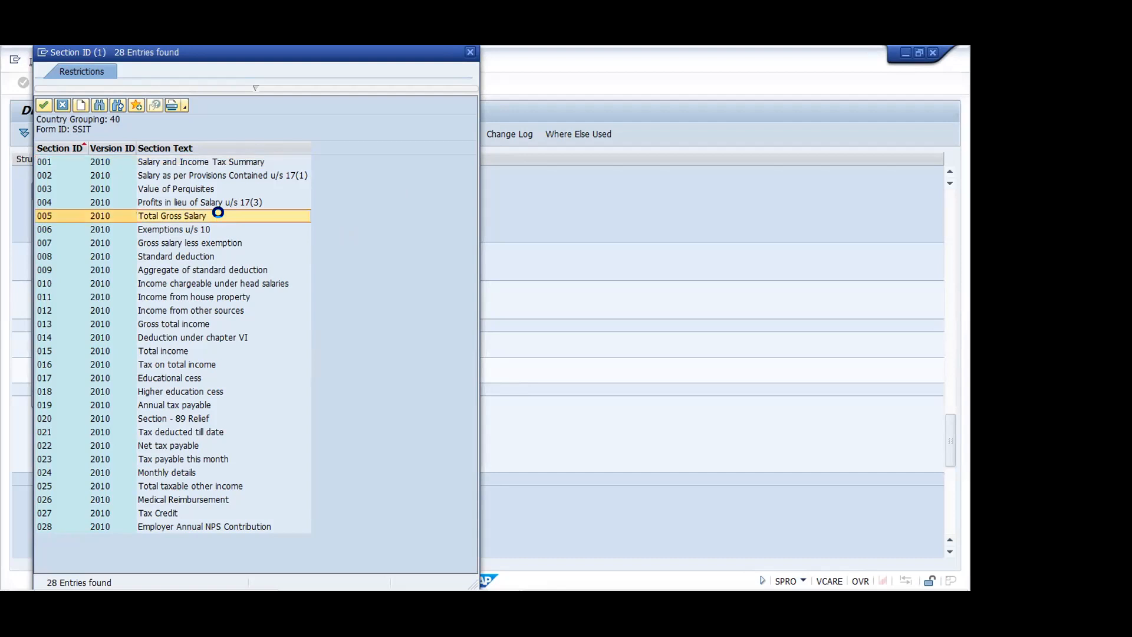
{"action": "left_click", "coordinate": [231, 321]}
{"action": "left_click", "coordinate": [248, 321]}
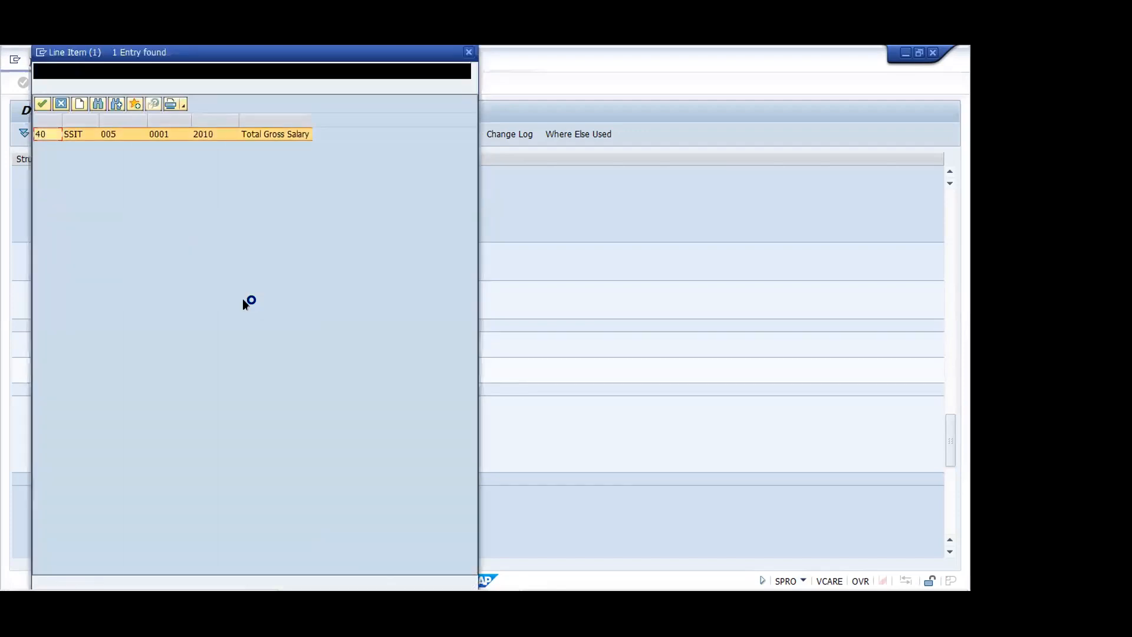
{"action": "double_click", "coordinate": [254, 136]}
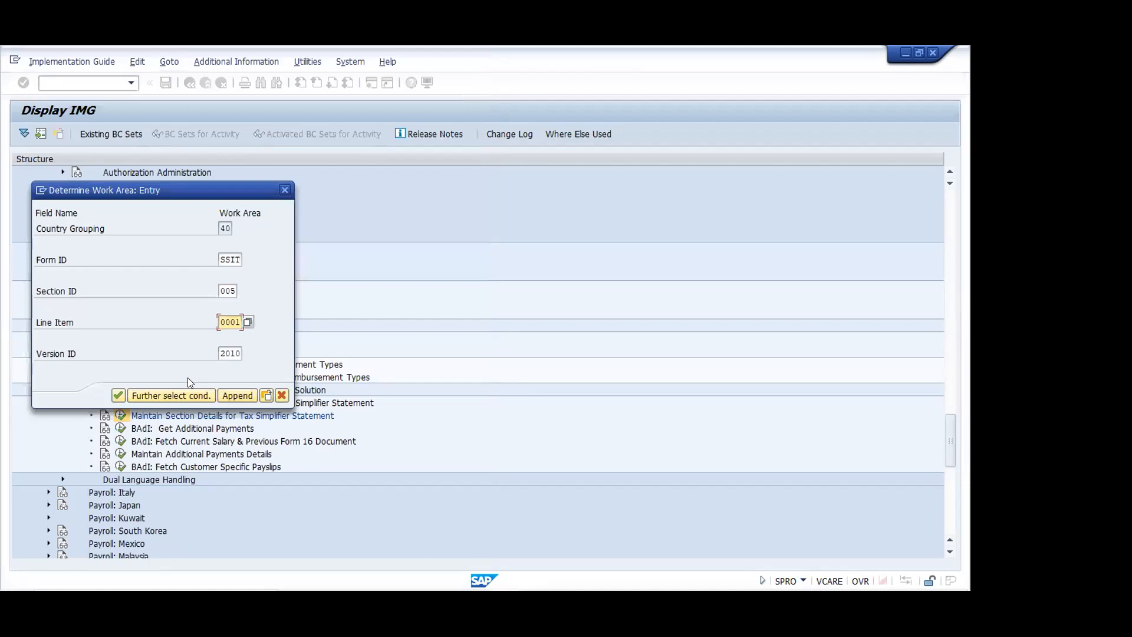
{"action": "left_click", "coordinate": [118, 396]}
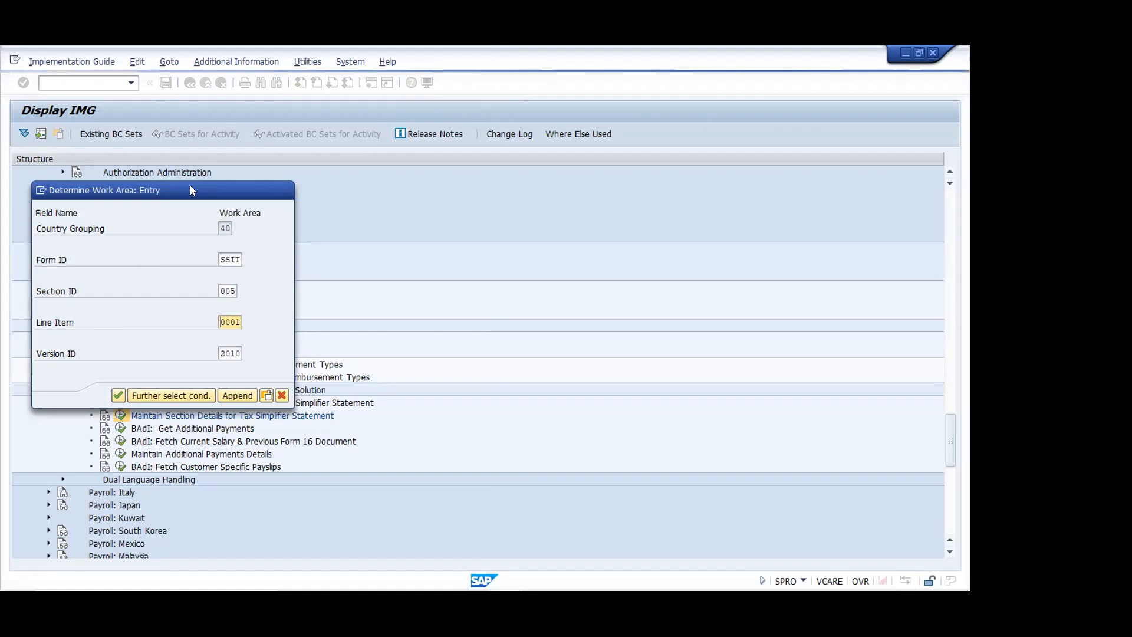
{"action": "left_click_drag", "start_coordinate": [190, 190], "coordinate": [359, 95]}
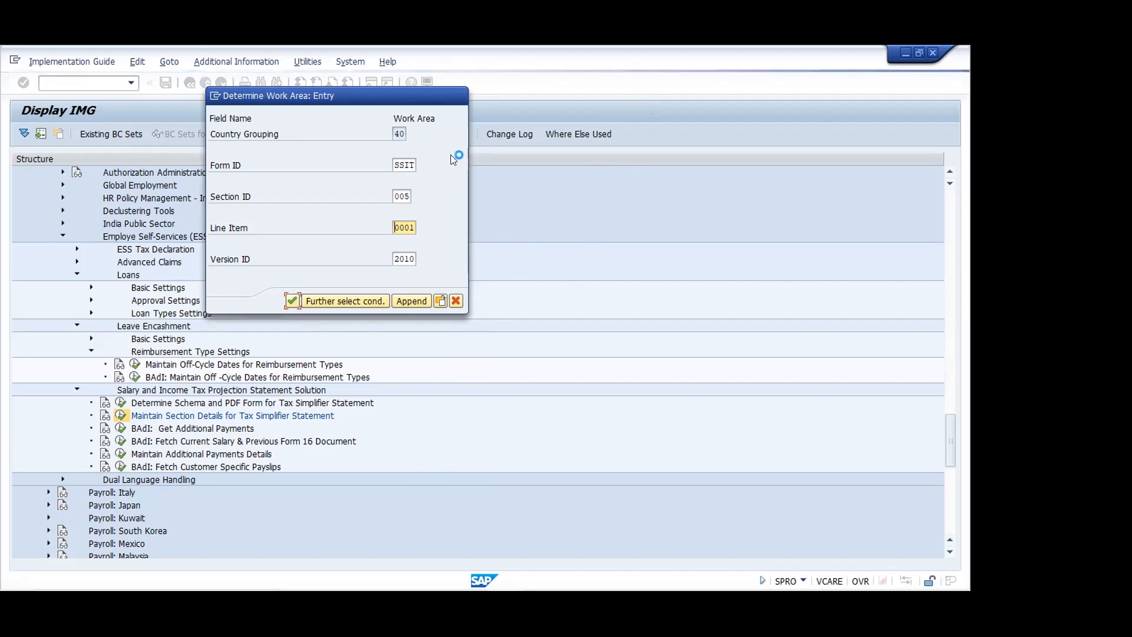
{"action": "left_click_drag", "start_coordinate": [385, 93], "coordinate": [482, 90]}
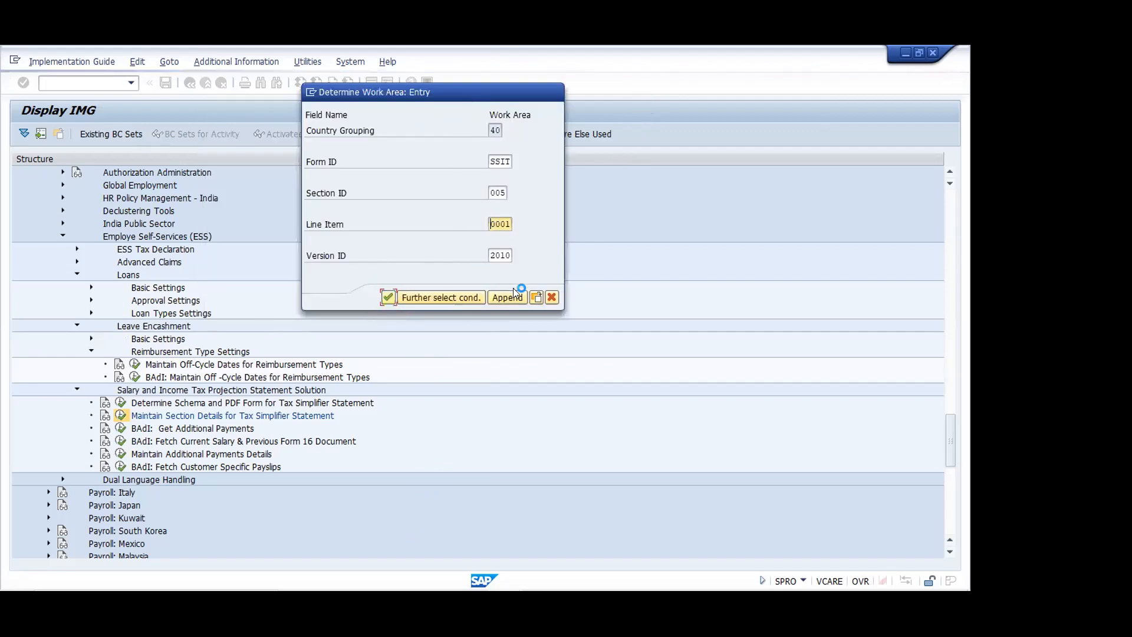